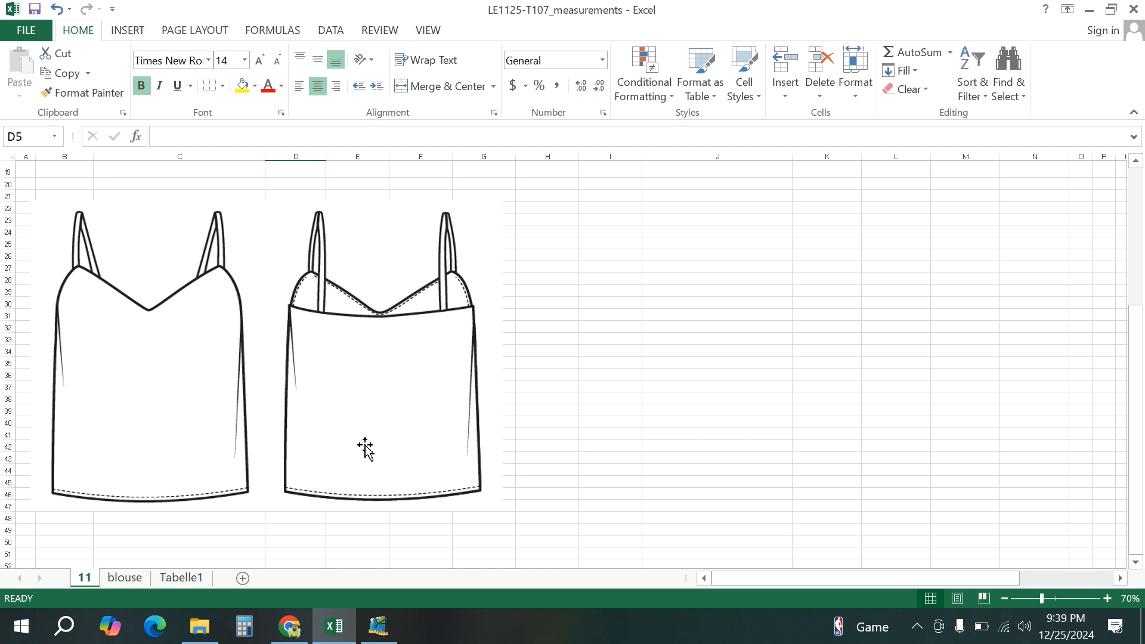
Step: Examine the camisole sketch and review each row of the measurement table, from back length fr HSPI down to strap width
left_click(364, 405)
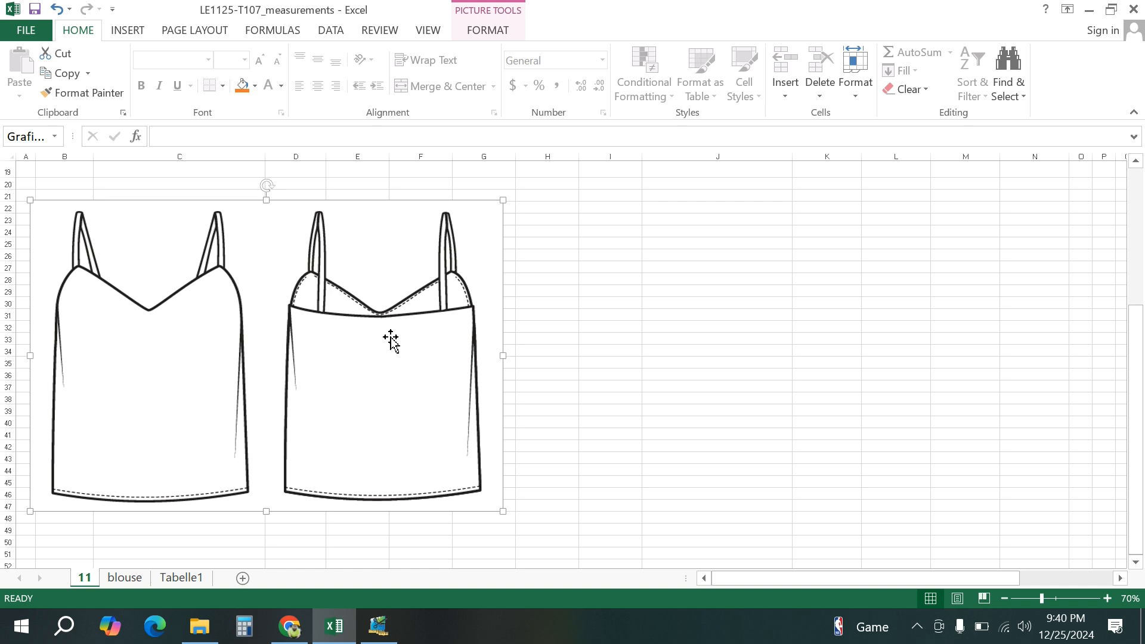
scroll(400, 357, "up", 2)
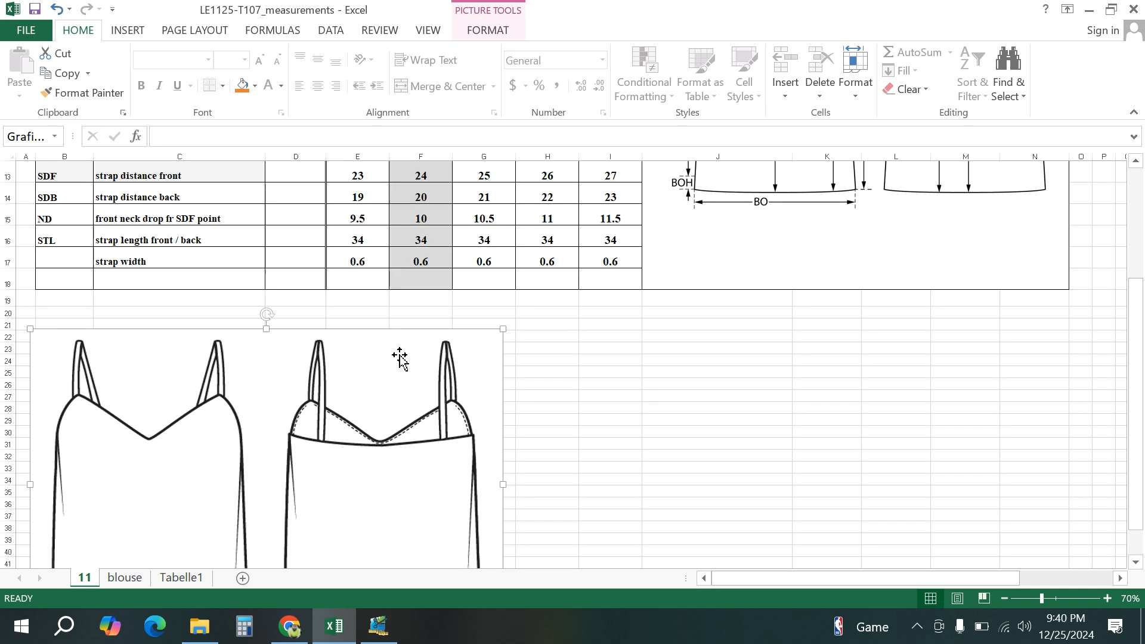
scroll(400, 357, "up", 4)
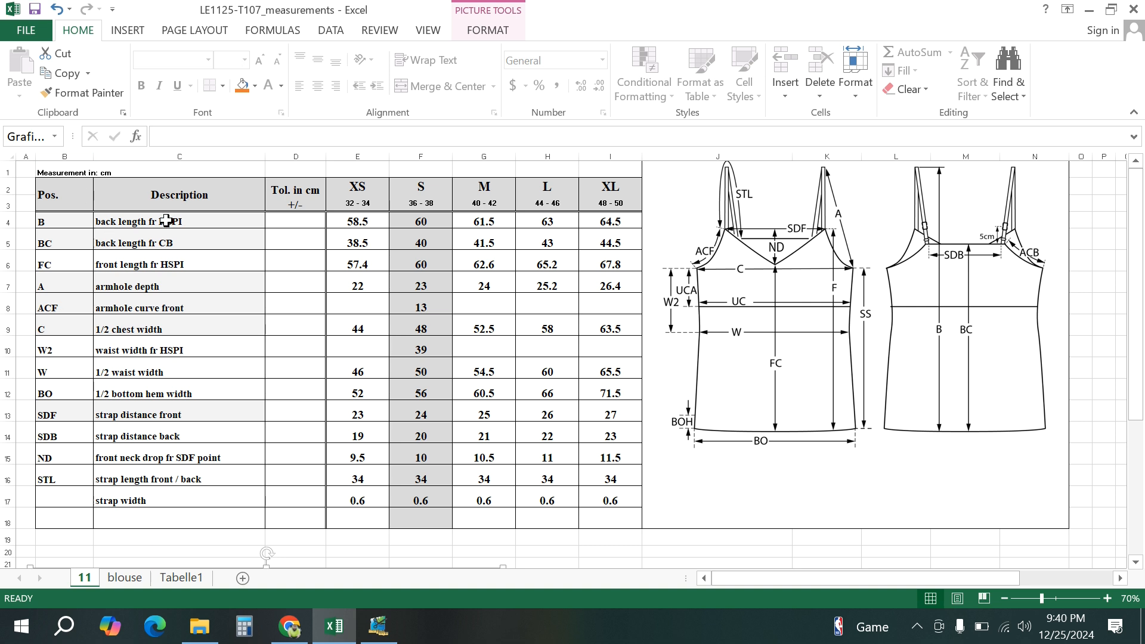
left_click(191, 154)
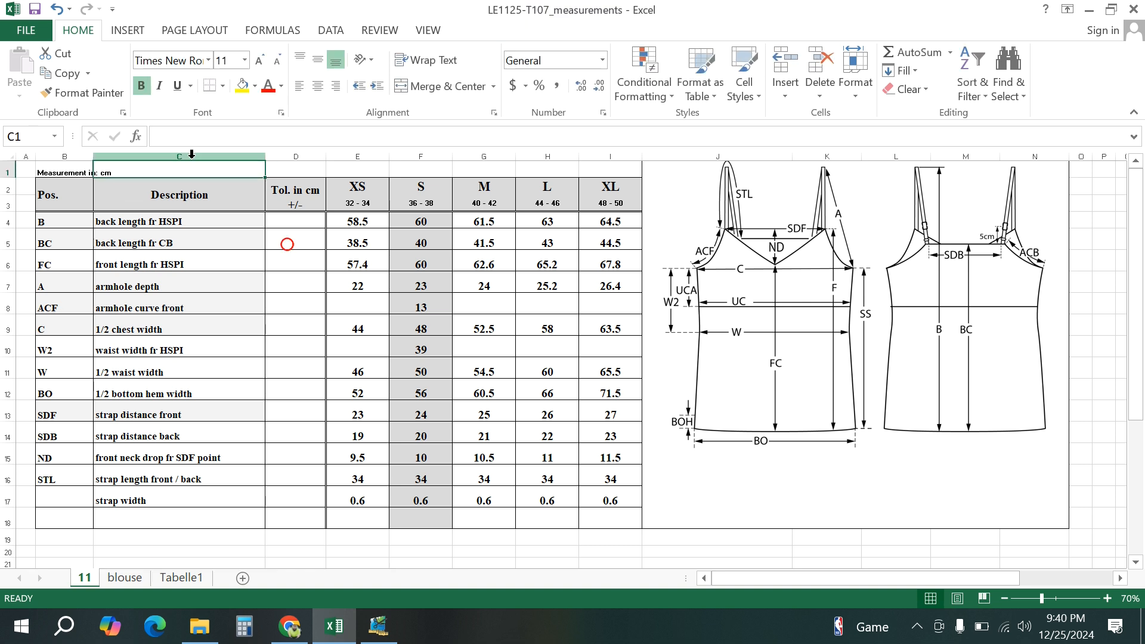
left_click(137, 245)
left_click(11, 221)
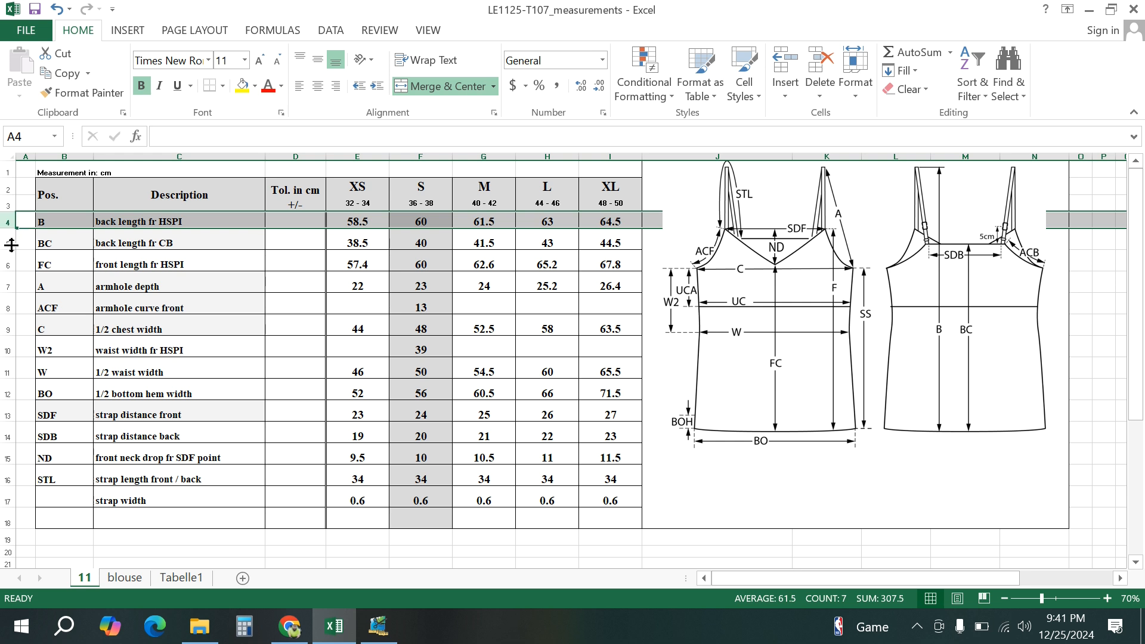
left_click(7, 244)
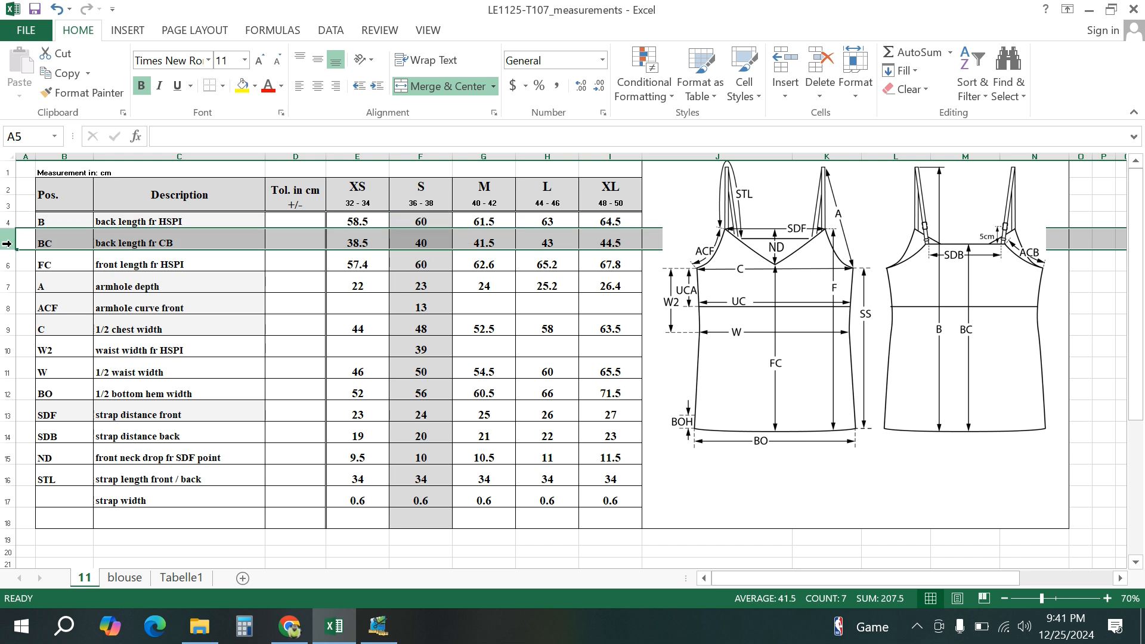
left_click(13, 266)
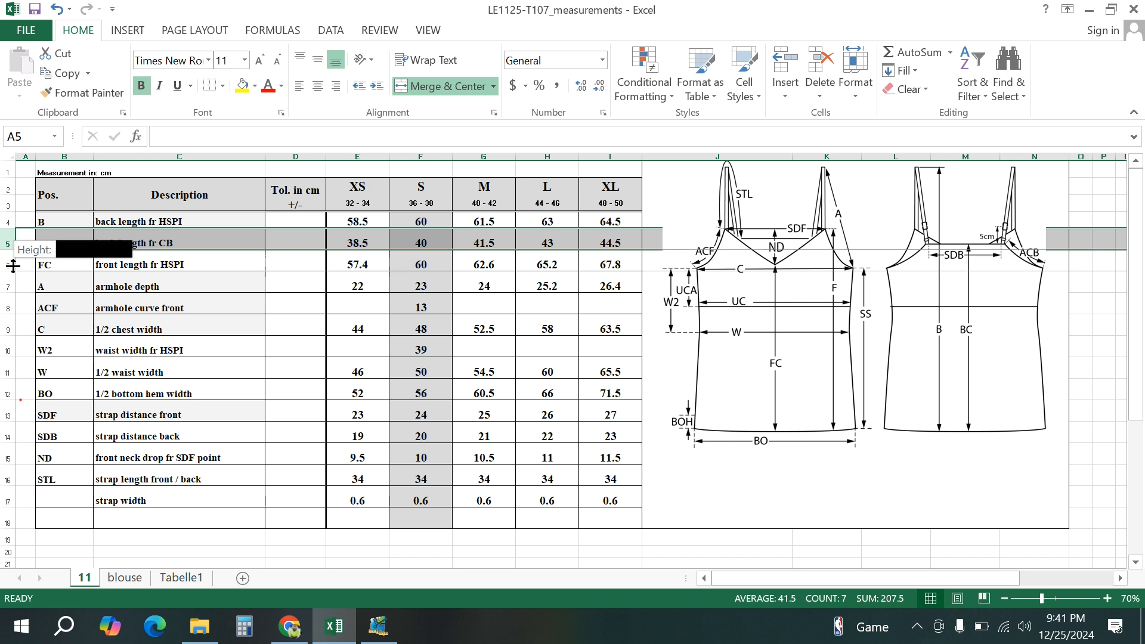
left_click(9, 264)
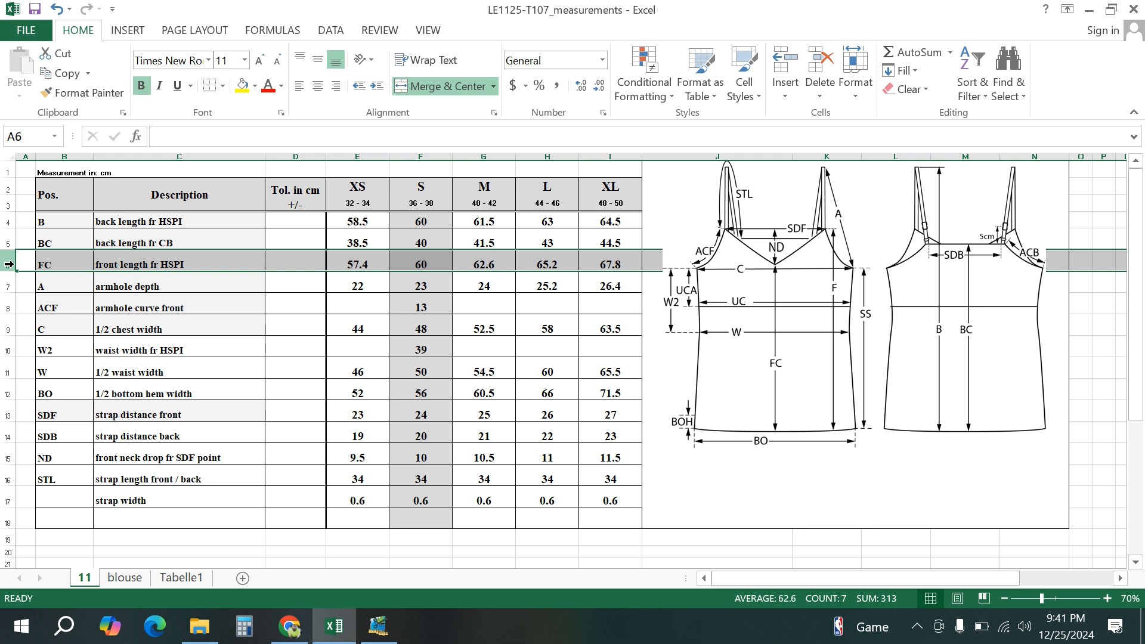
left_click(7, 284)
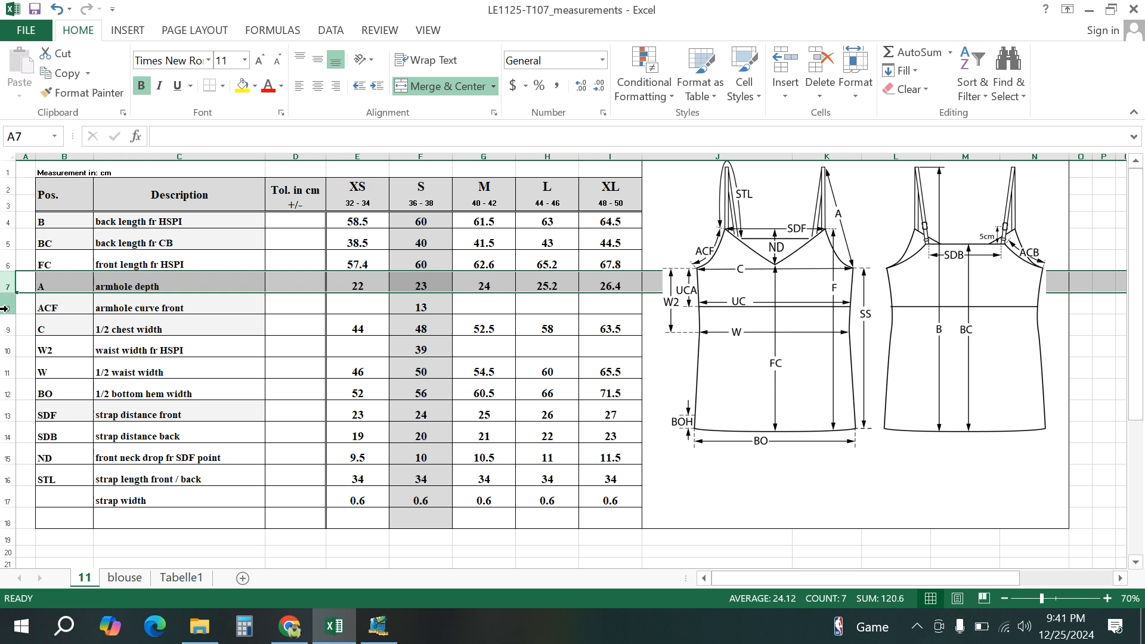
left_click(10, 307)
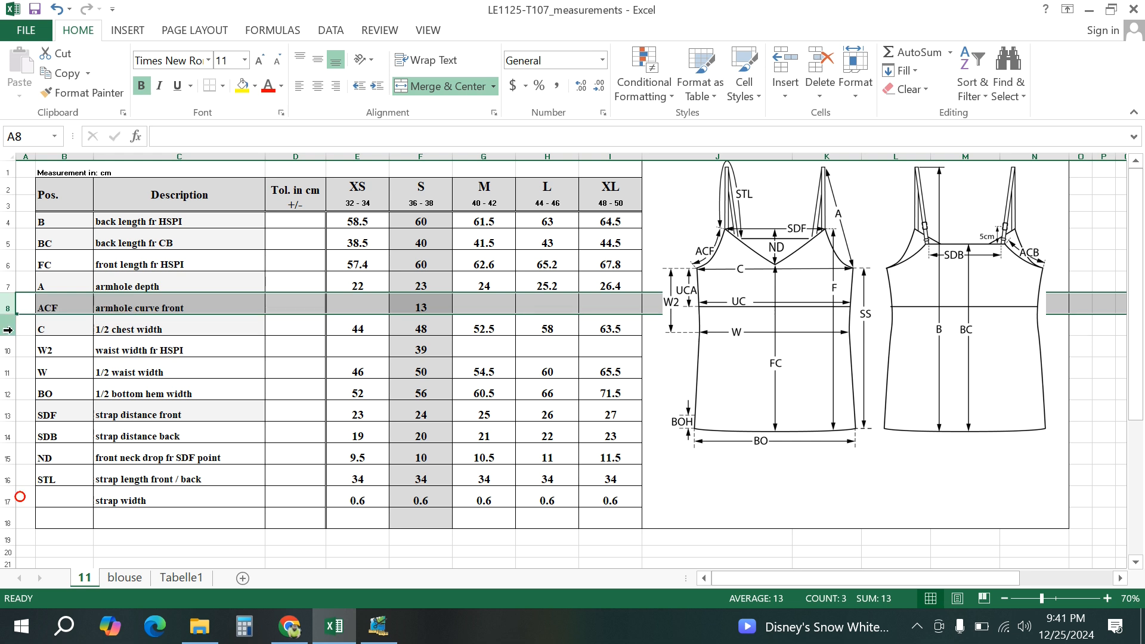
left_click(12, 328)
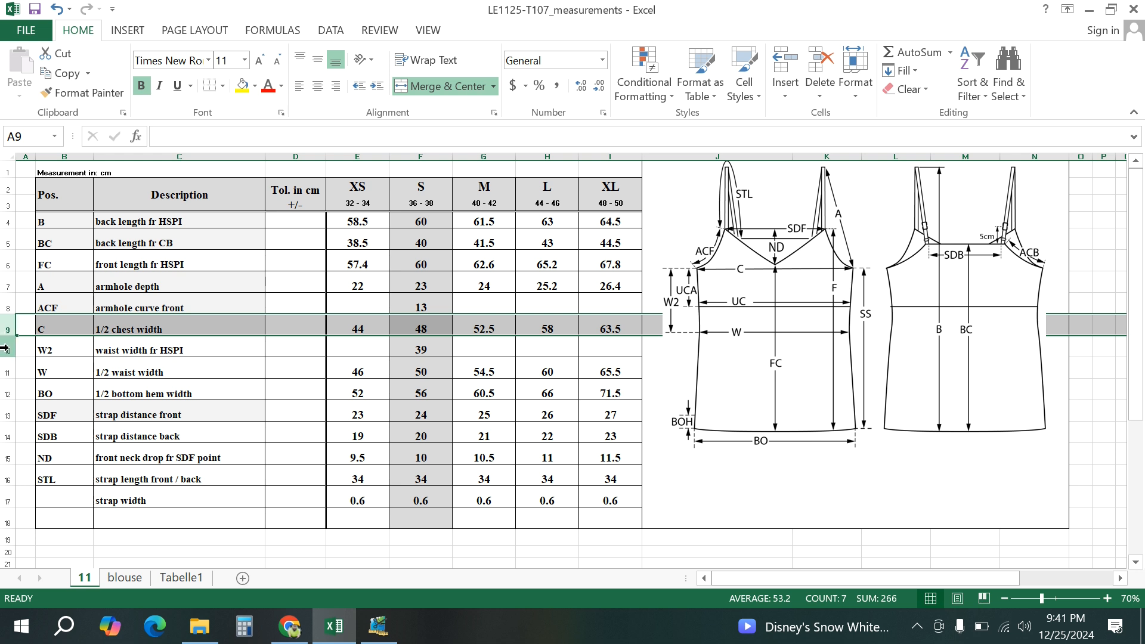
left_click(7, 351)
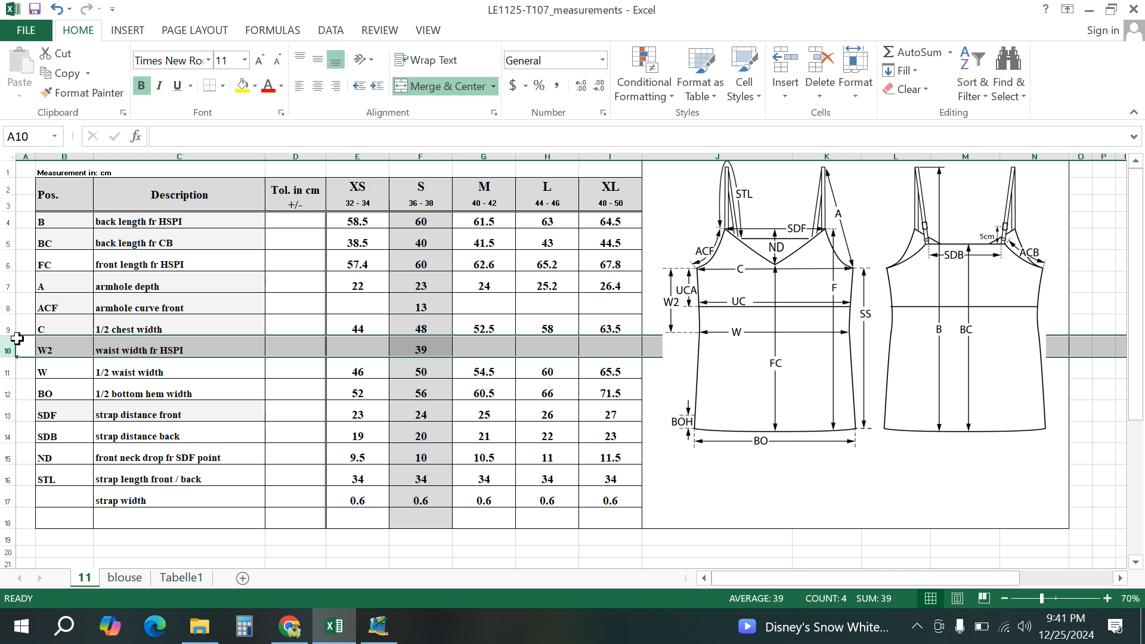
left_click(5, 371)
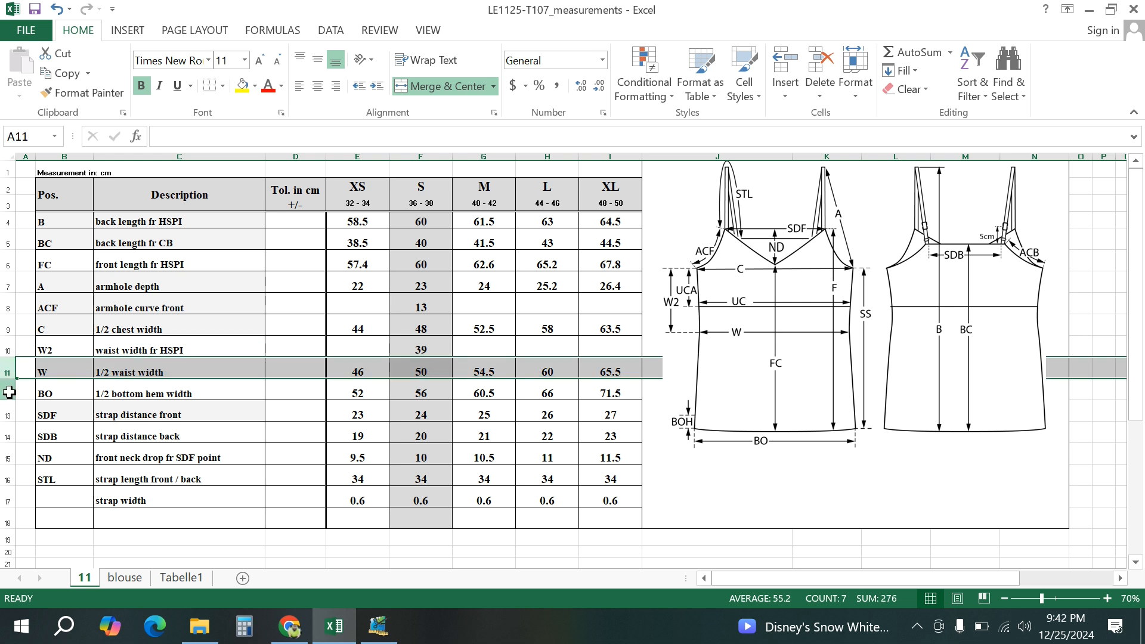
left_click(5, 393)
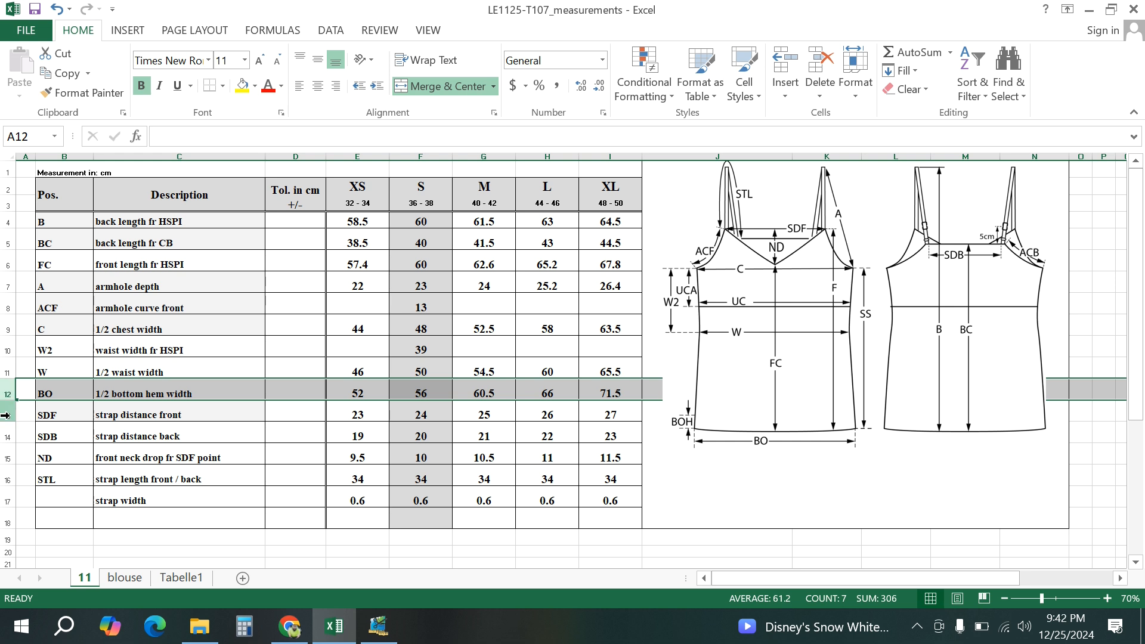
left_click(6, 415)
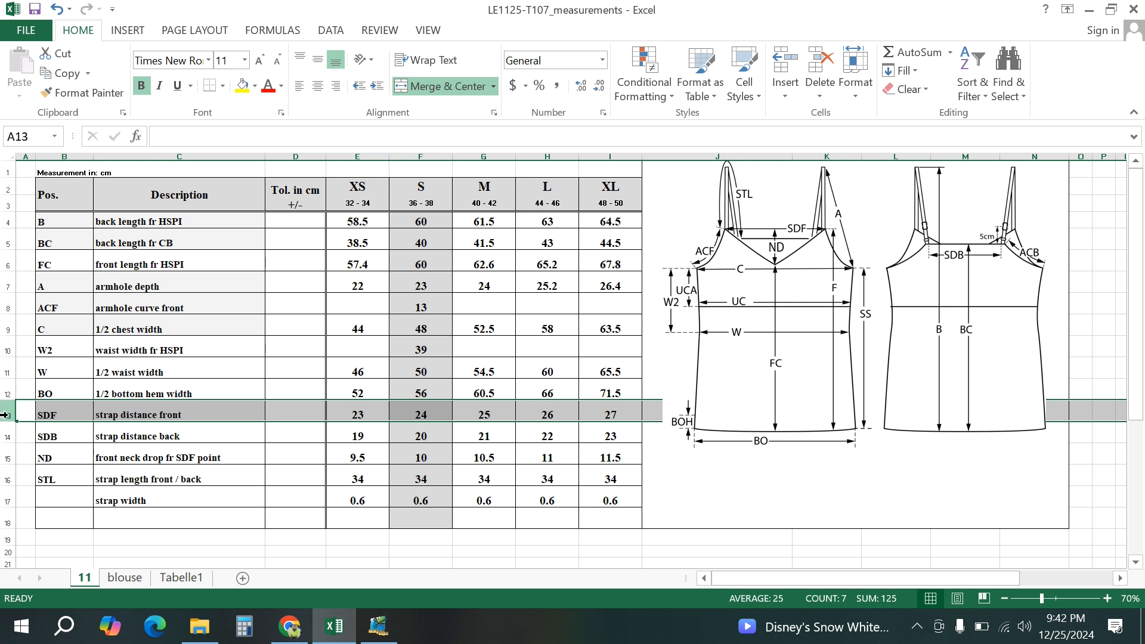
left_click(7, 436)
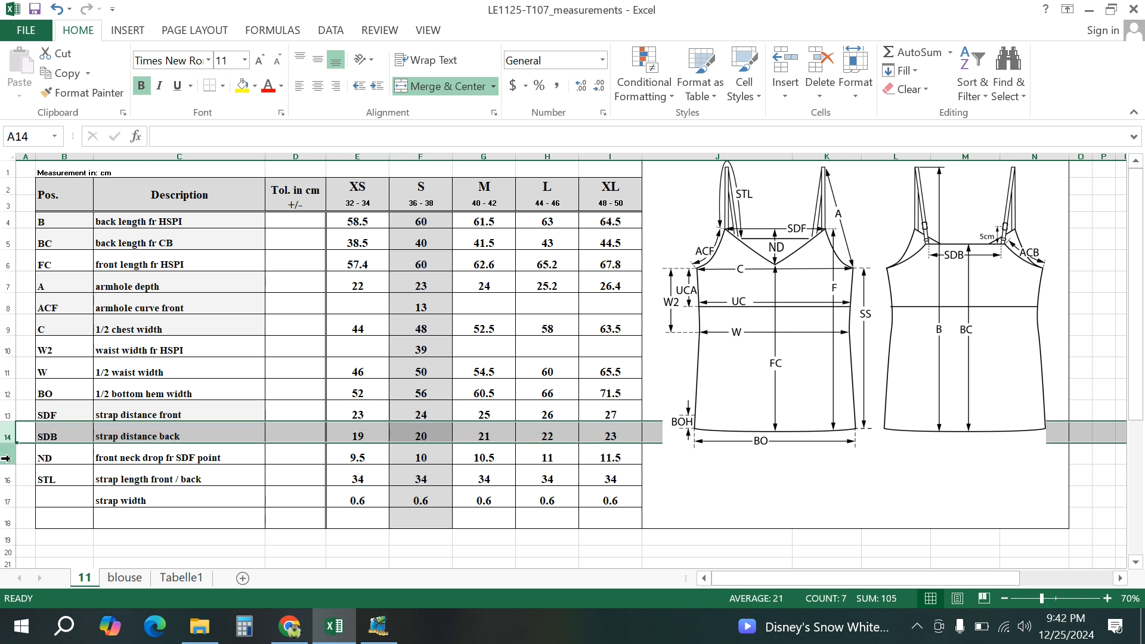
left_click(7, 458)
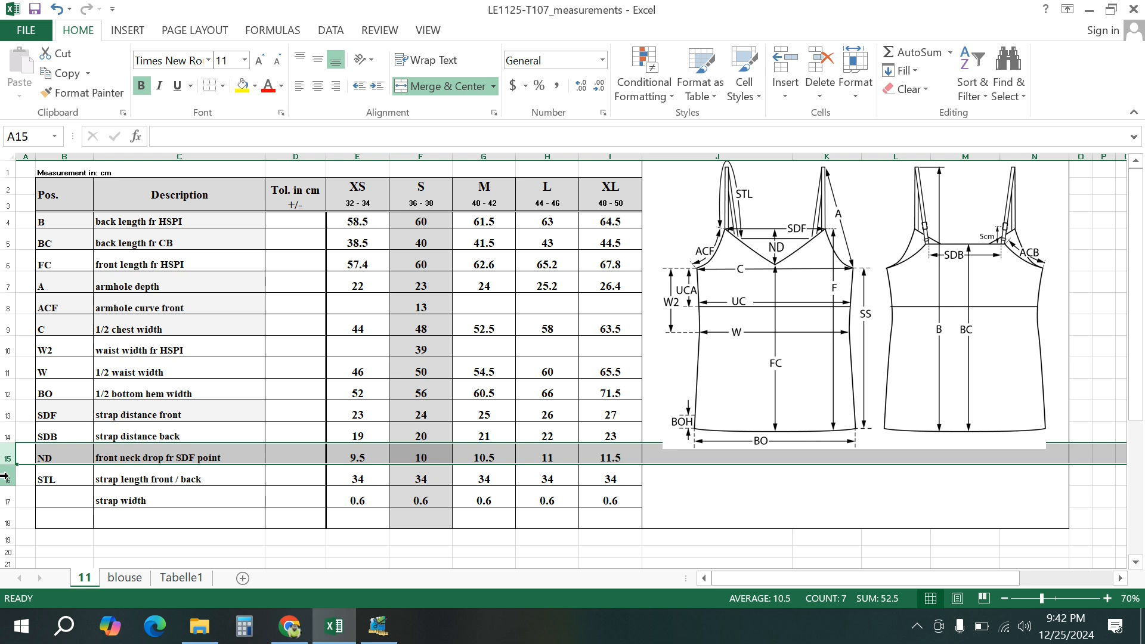
left_click(6, 477)
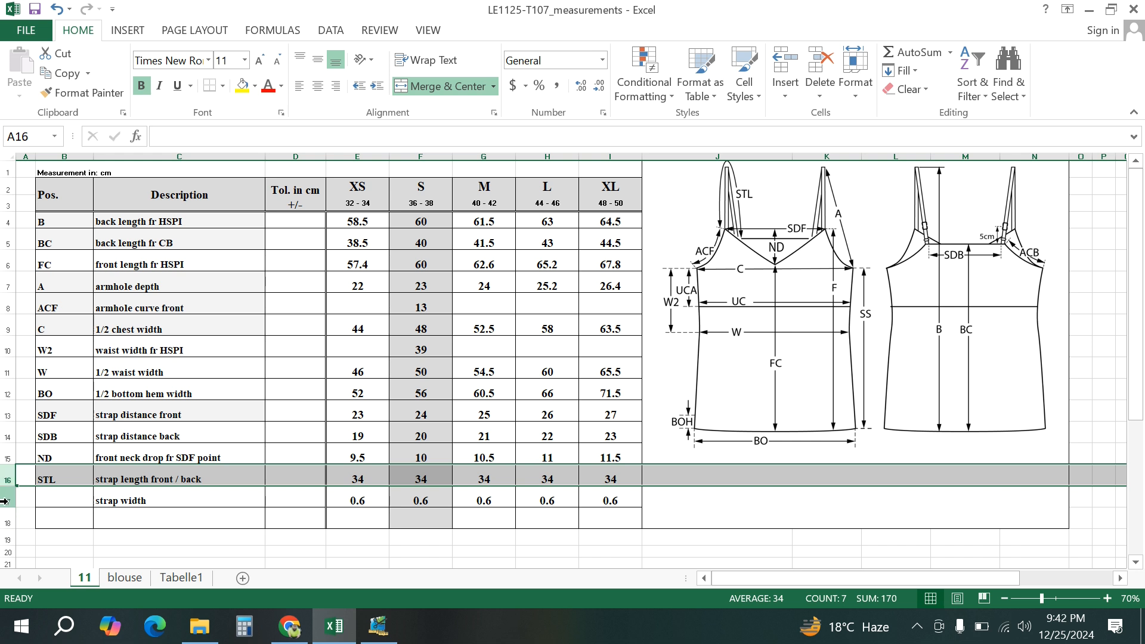
left_click(6, 501)
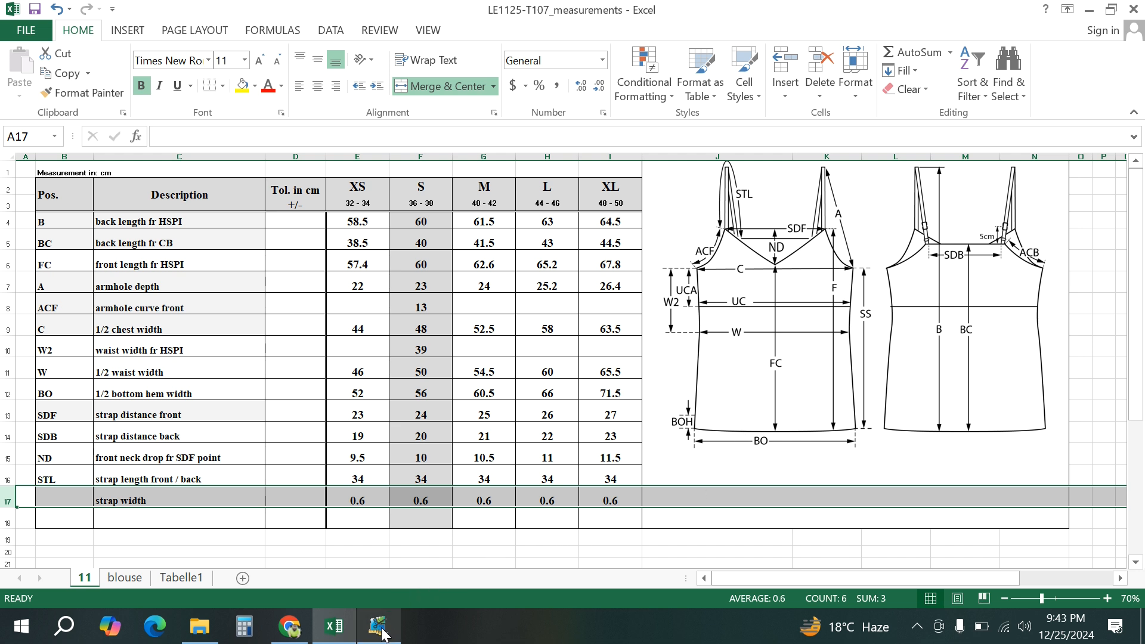
Step: In Pattern Design, create a rectangle piece from the size S back length and 1/2 chest width, with X 60 and Y 48/2
left_click(9, 222)
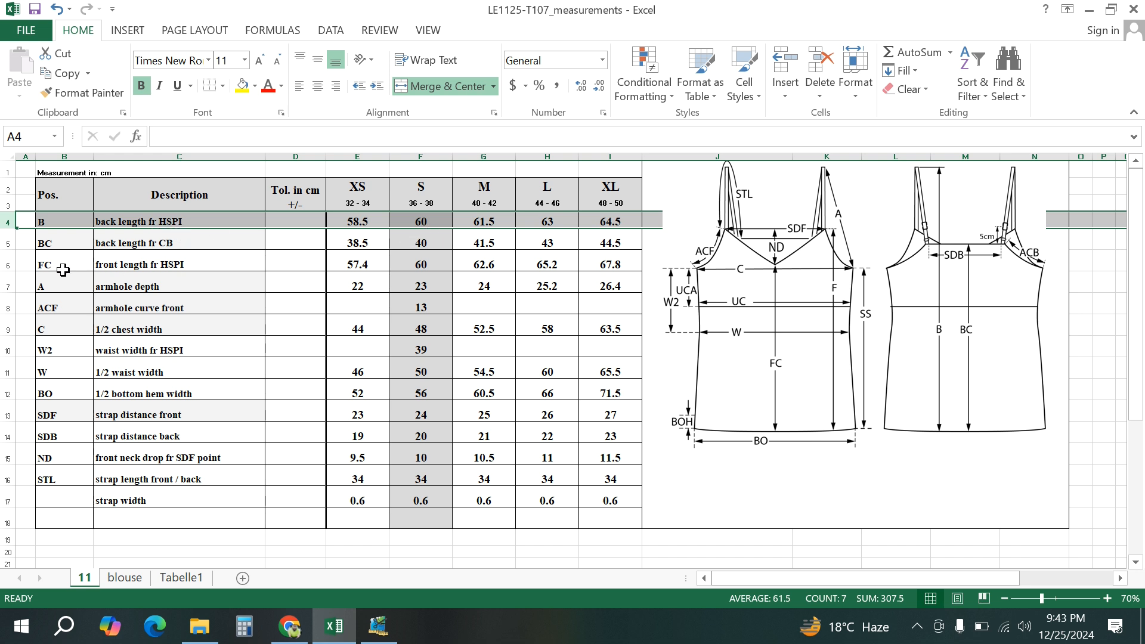
left_click(6, 329)
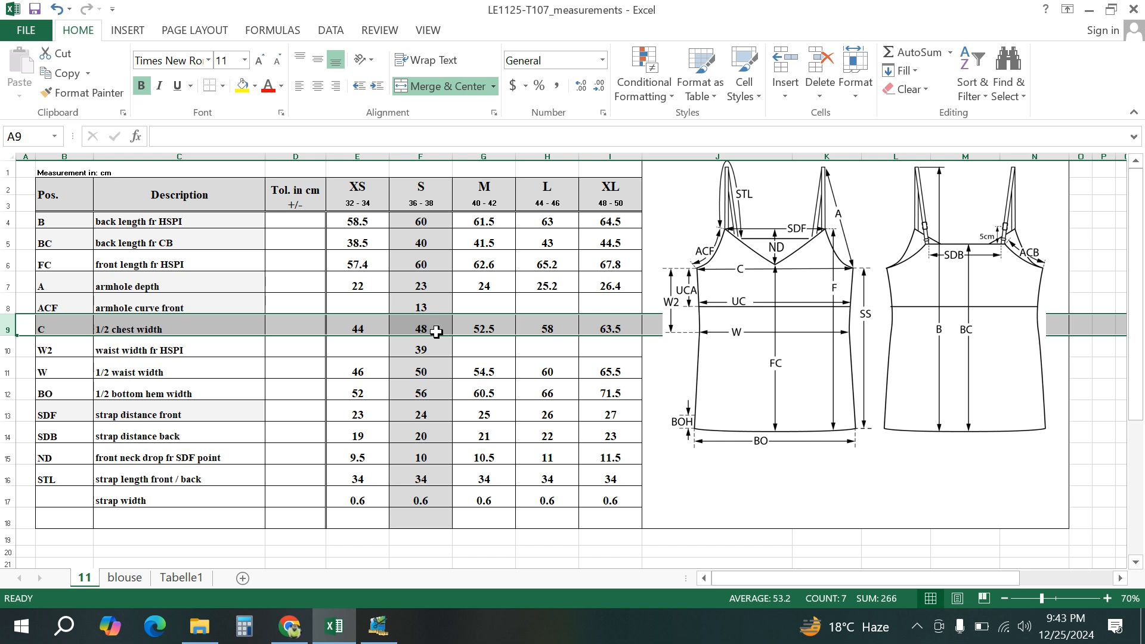
left_click(378, 625)
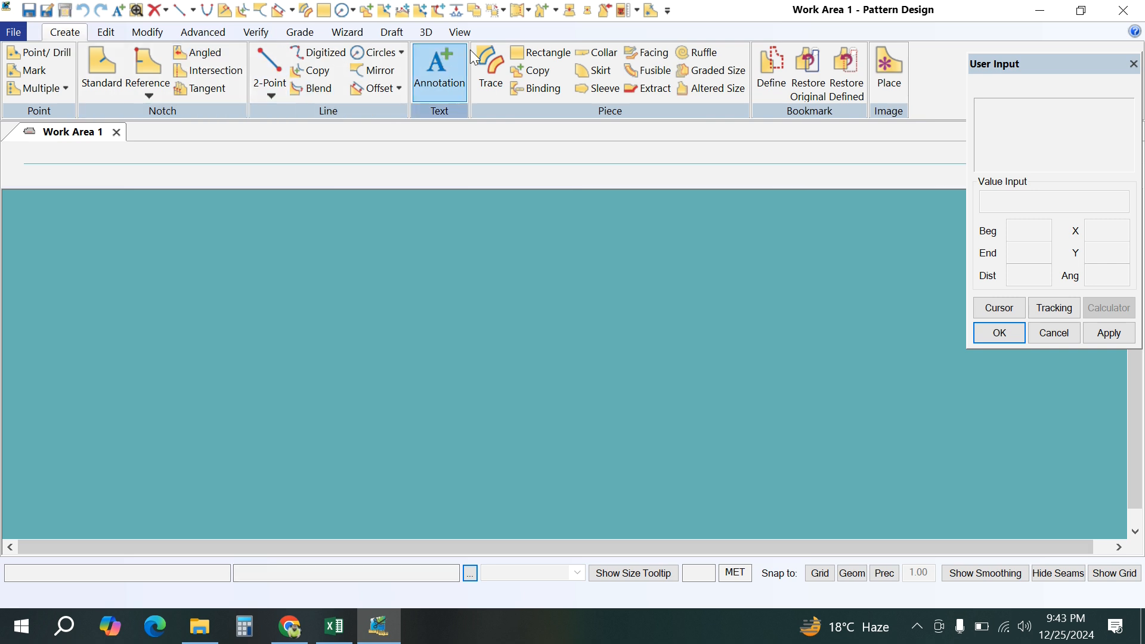
left_click(546, 52)
left_click(221, 225)
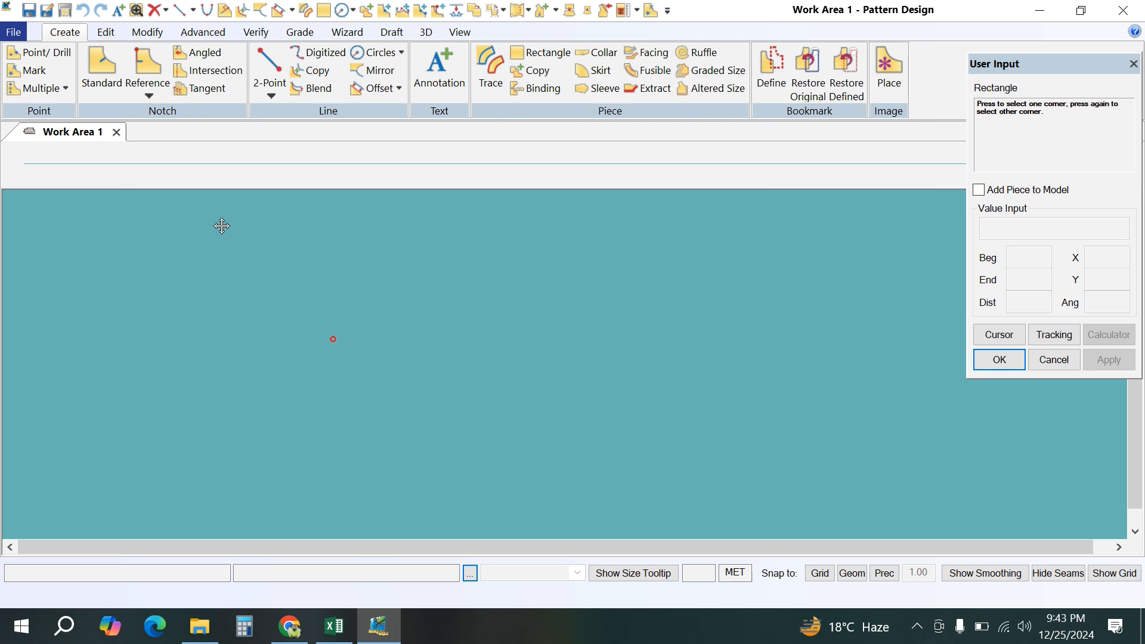
left_click(558, 439)
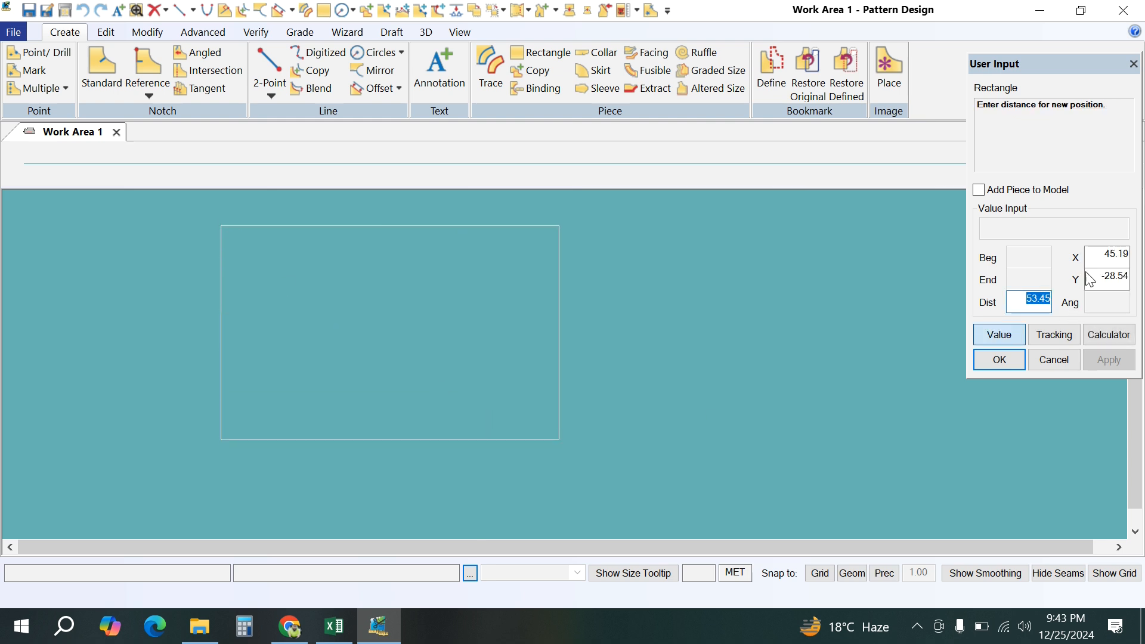
left_click(1099, 256)
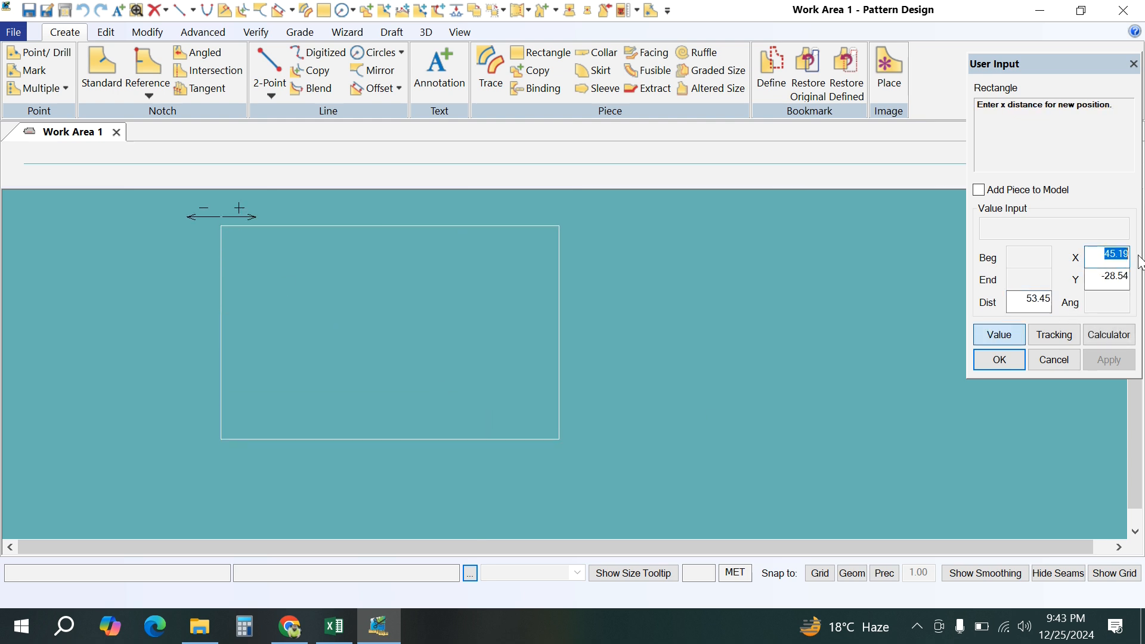
type("60")
key("Tab")
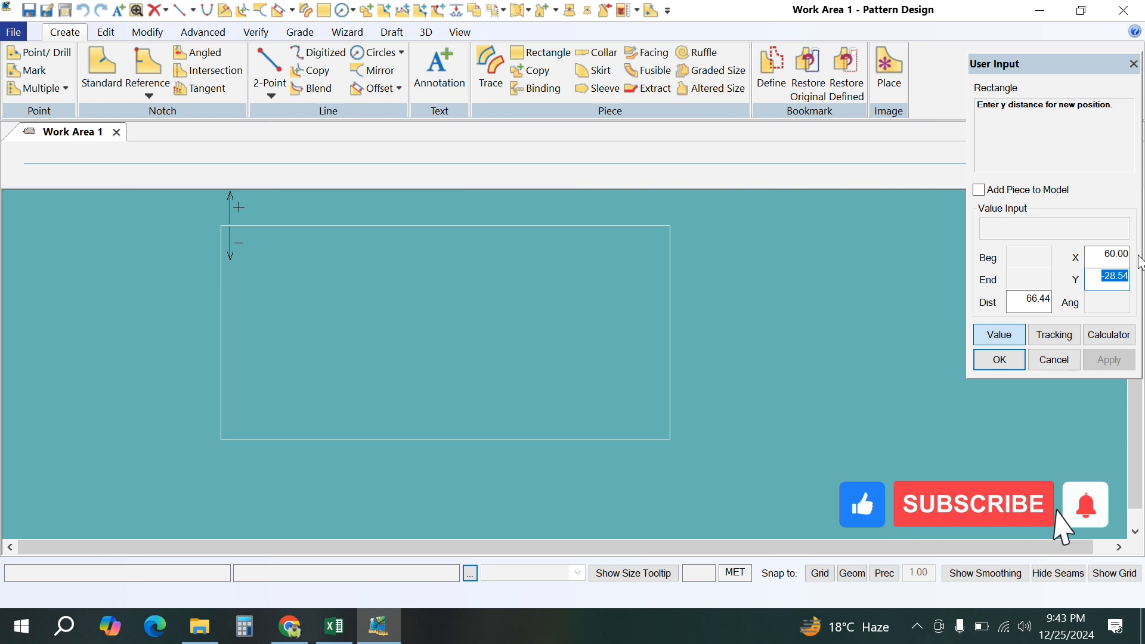
type("48/2")
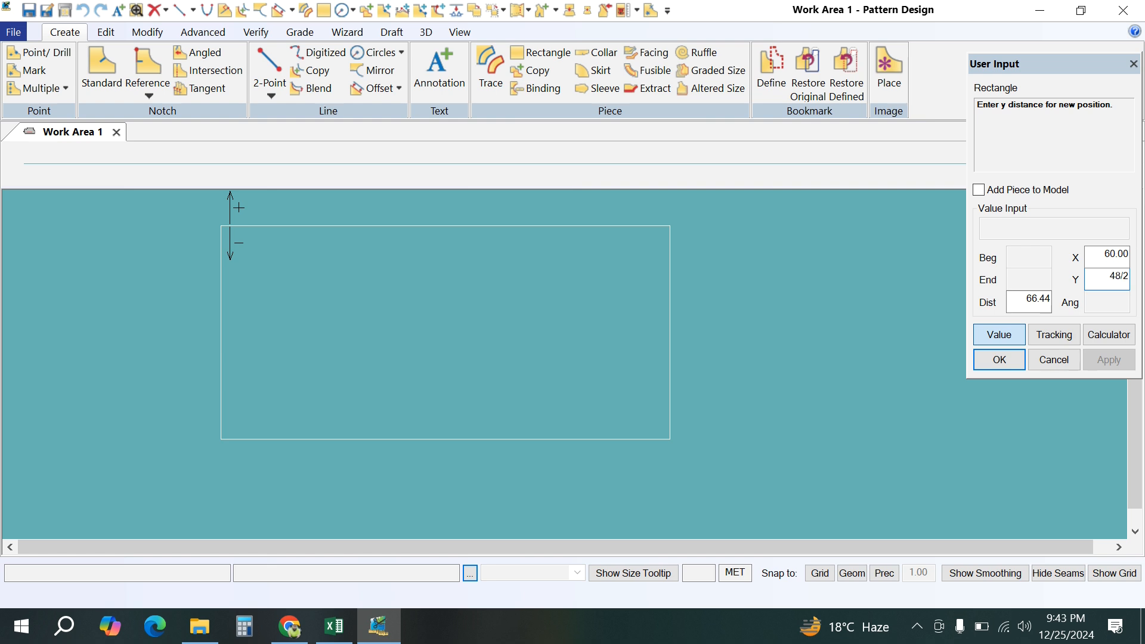
left_click(989, 360)
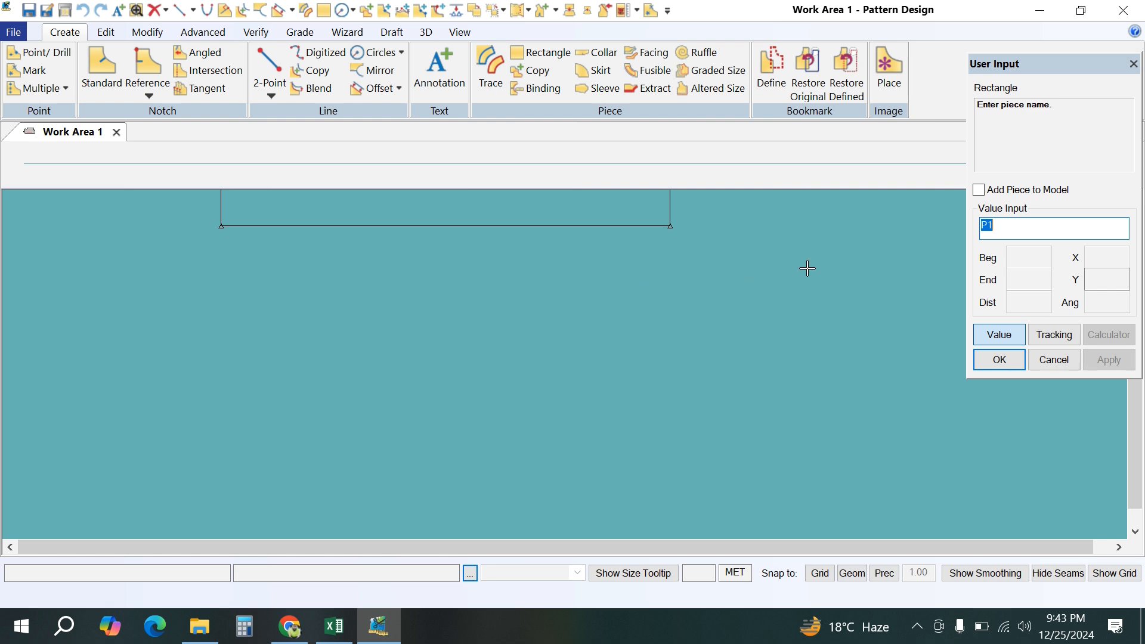
Step: Name the rectangle piece tops-block, end the Rectangle command and place the piece in the middle of the work area
type("tops")
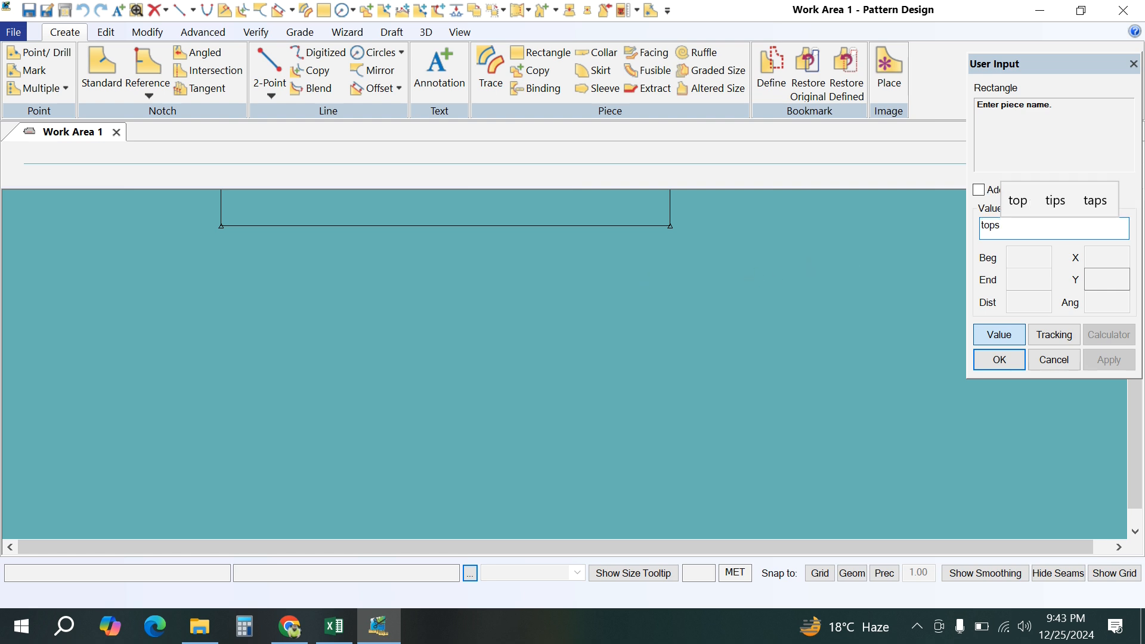
type("-block")
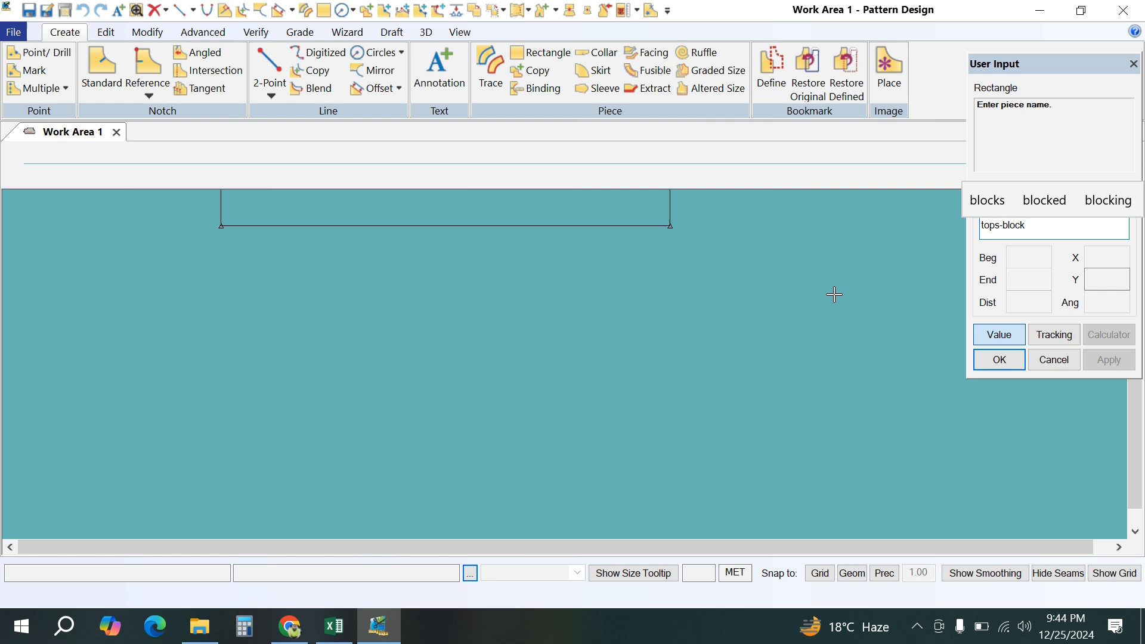
key("Return")
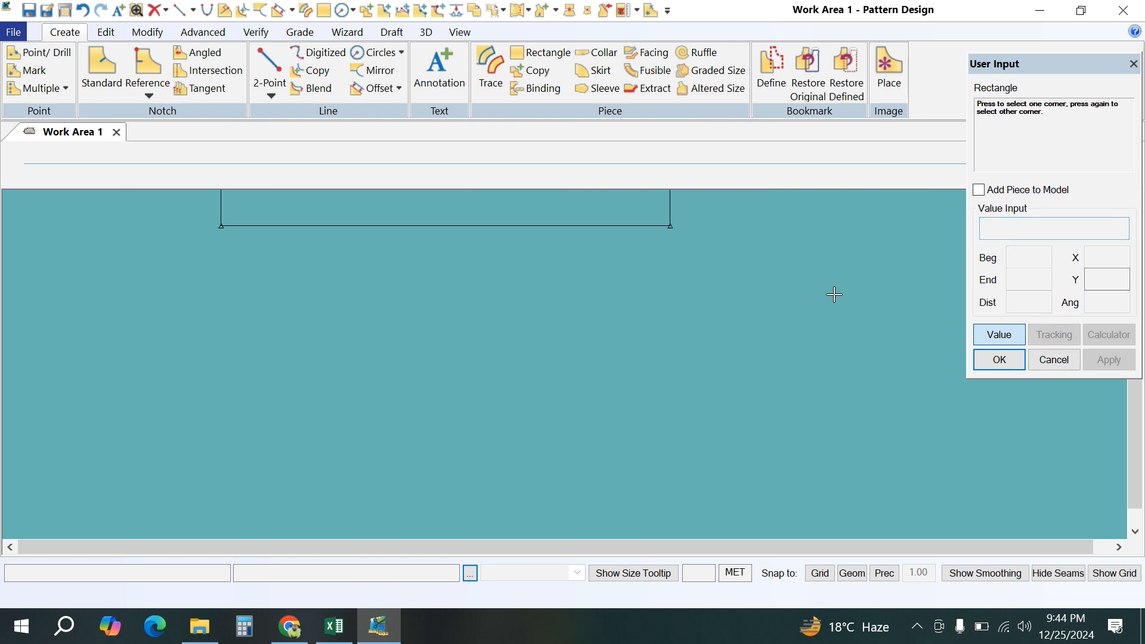
right_click(458, 232)
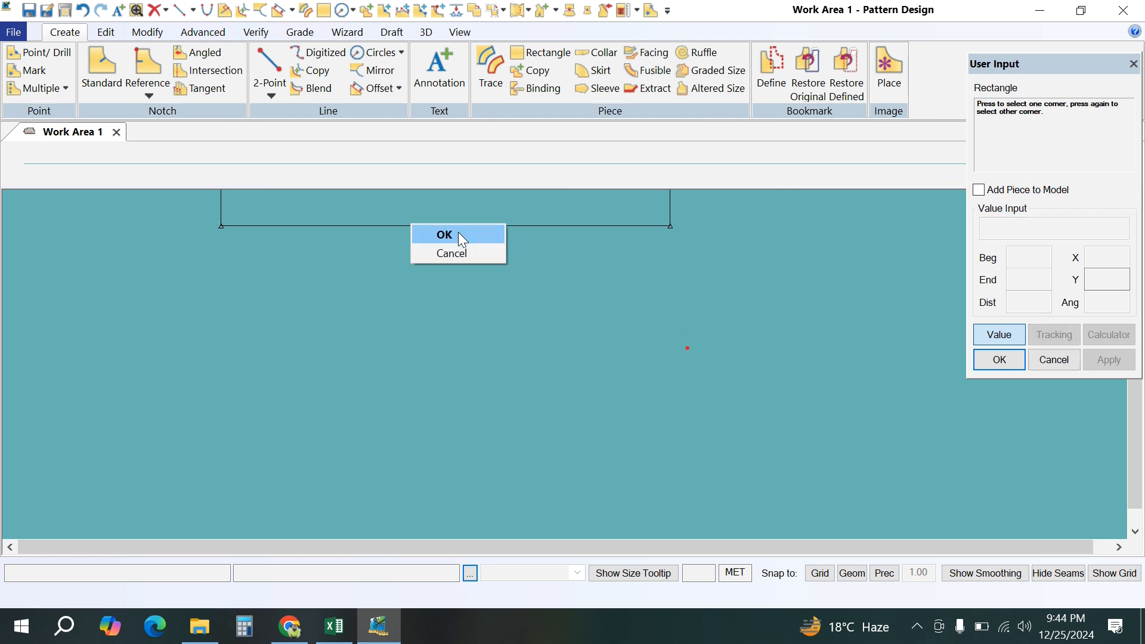
left_click(459, 234)
left_click(474, 430)
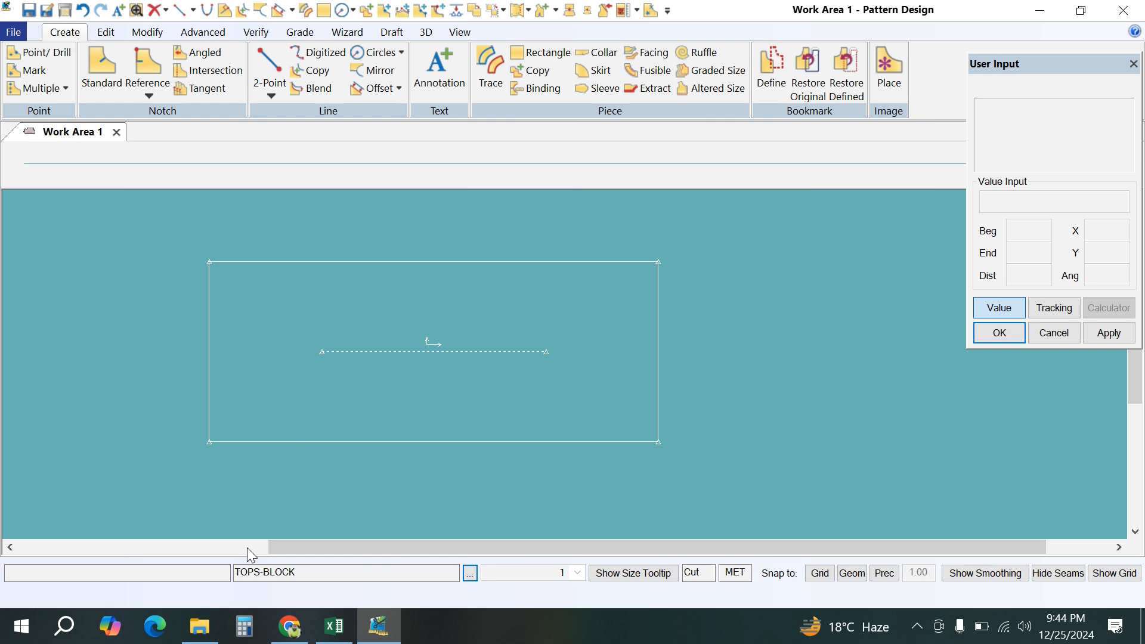
Step: Switch to the Excel measurement sheet and highlight the 1/2 chest width row in yellow
left_click(334, 626)
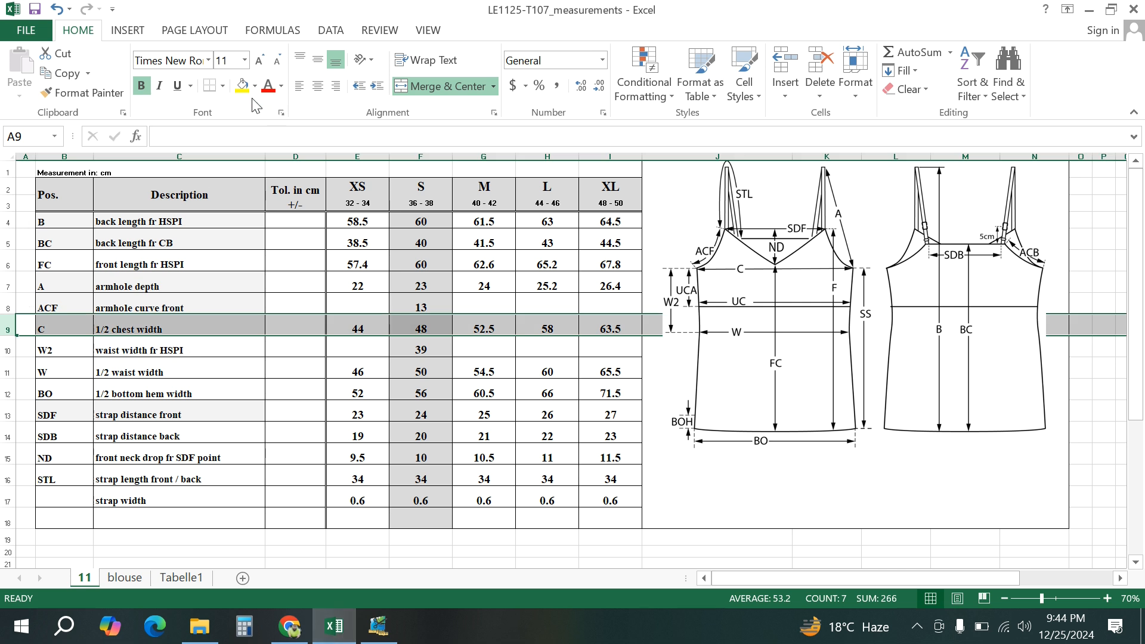
left_click(241, 85)
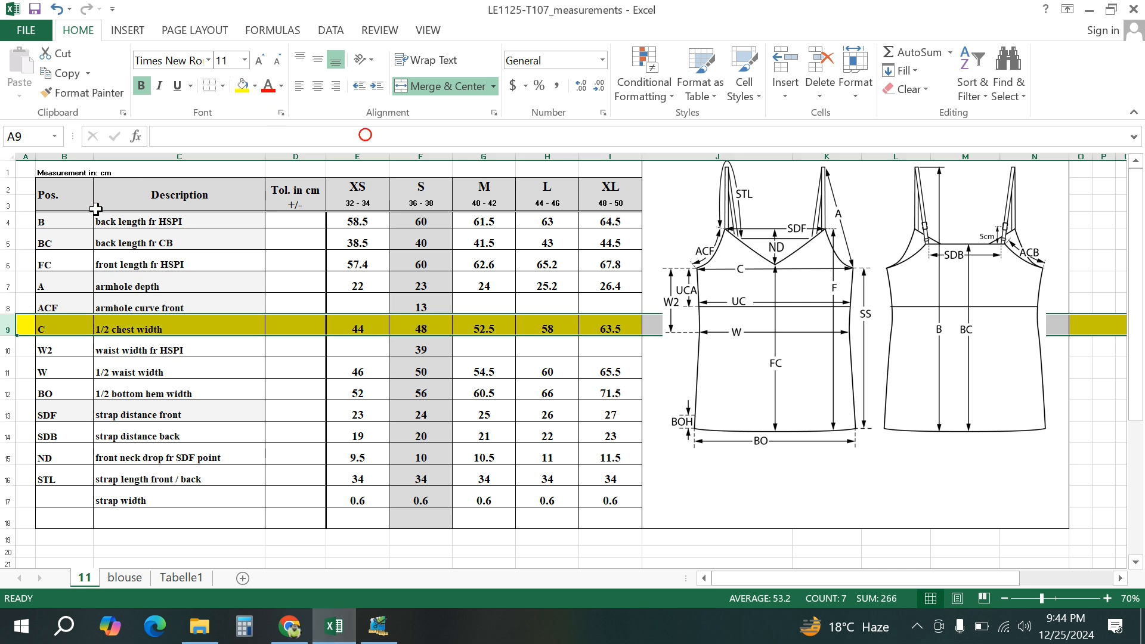
Step: Highlight the back length fr HSPI row in yellow and select the back length fr CB row
left_click(6, 222)
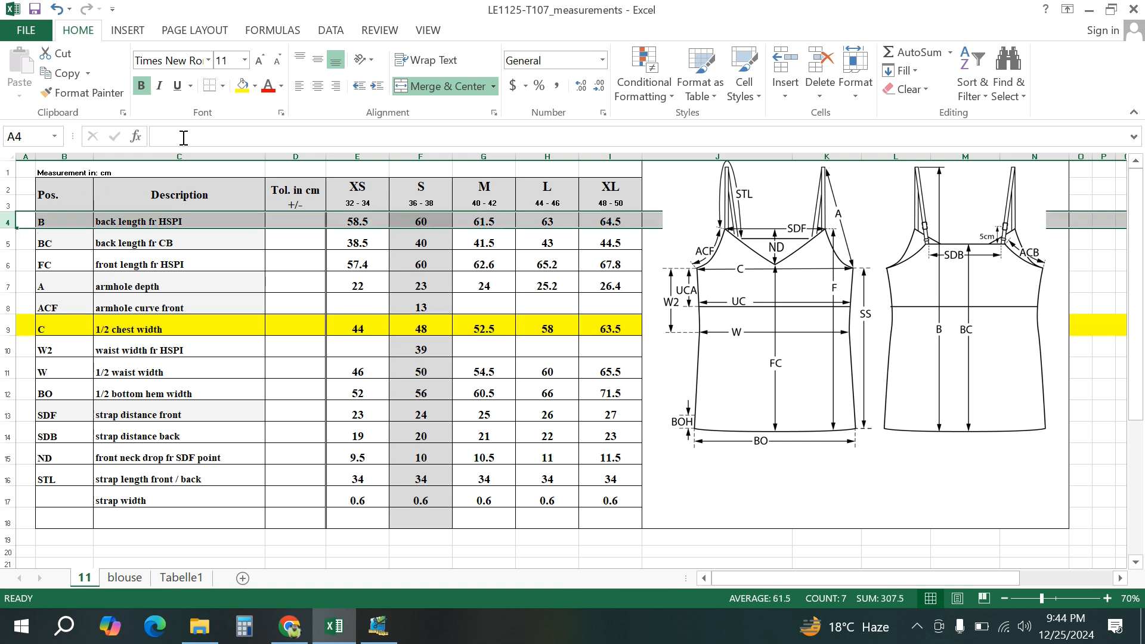
left_click(241, 85)
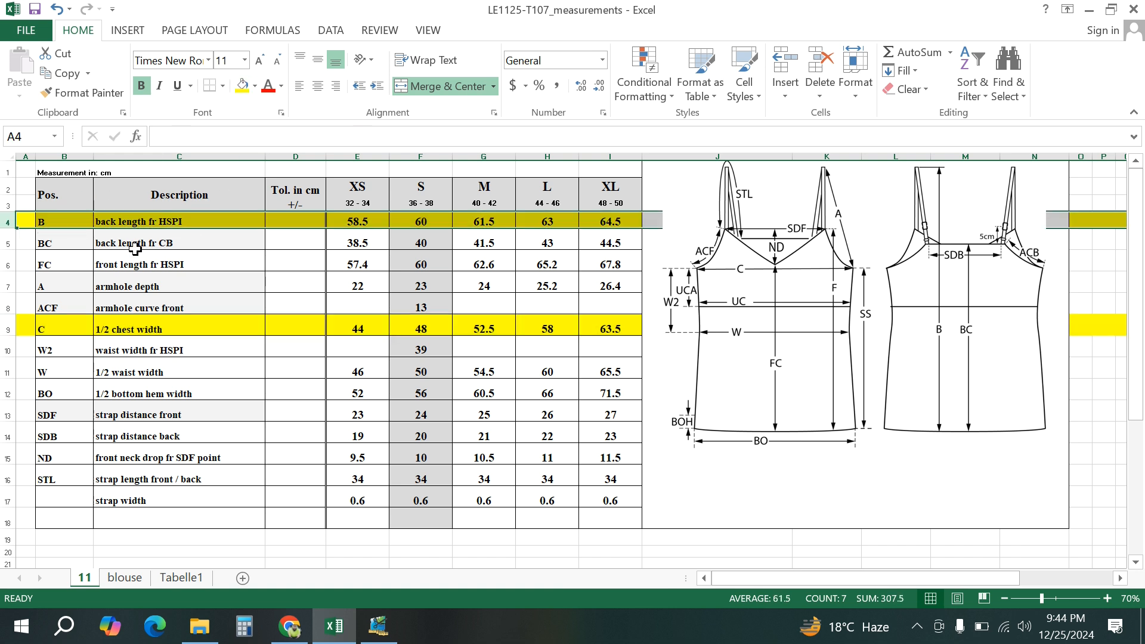
left_click(8, 242)
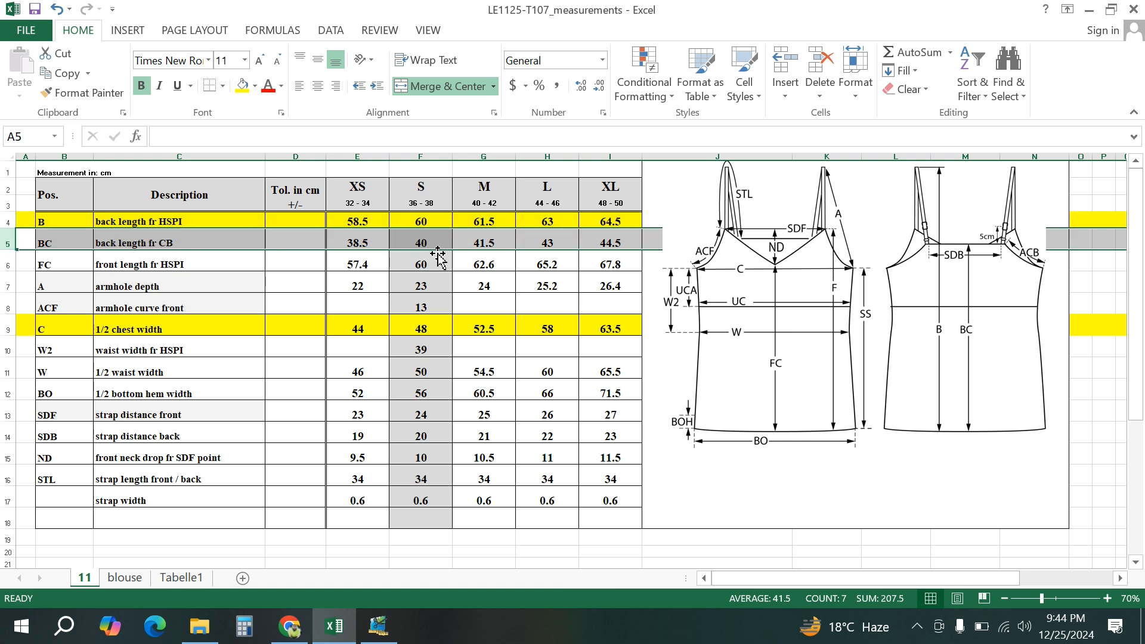
Step: Switch to Pattern Design and offset the block's left short edge inward by the size S back length fr CB, 40
left_click(1093, 12)
left_click(375, 89)
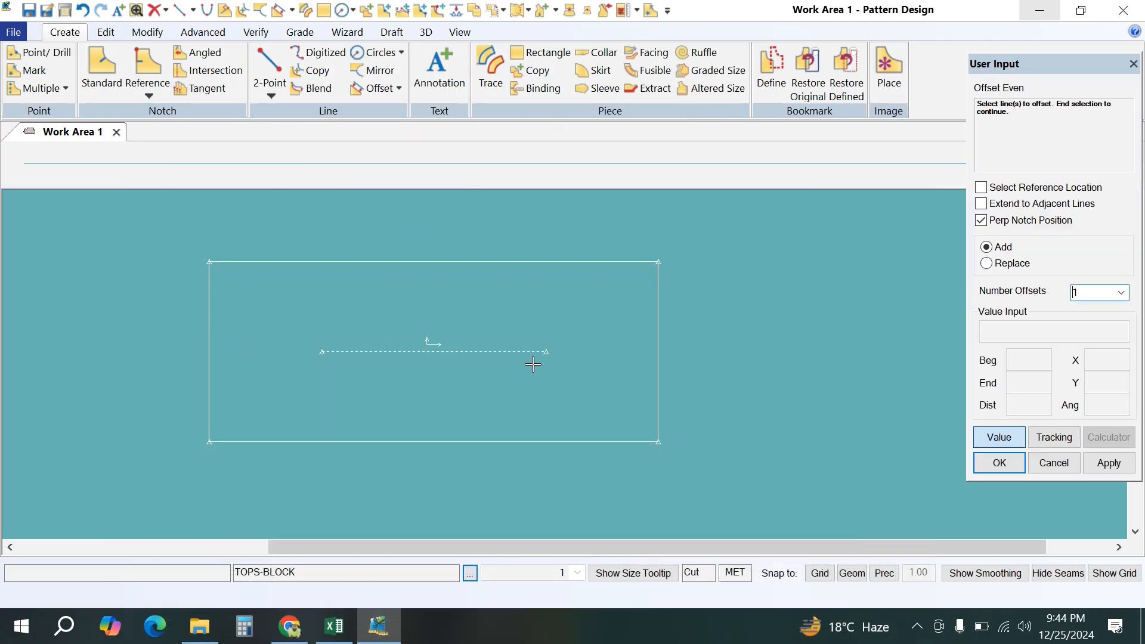
left_click(209, 339)
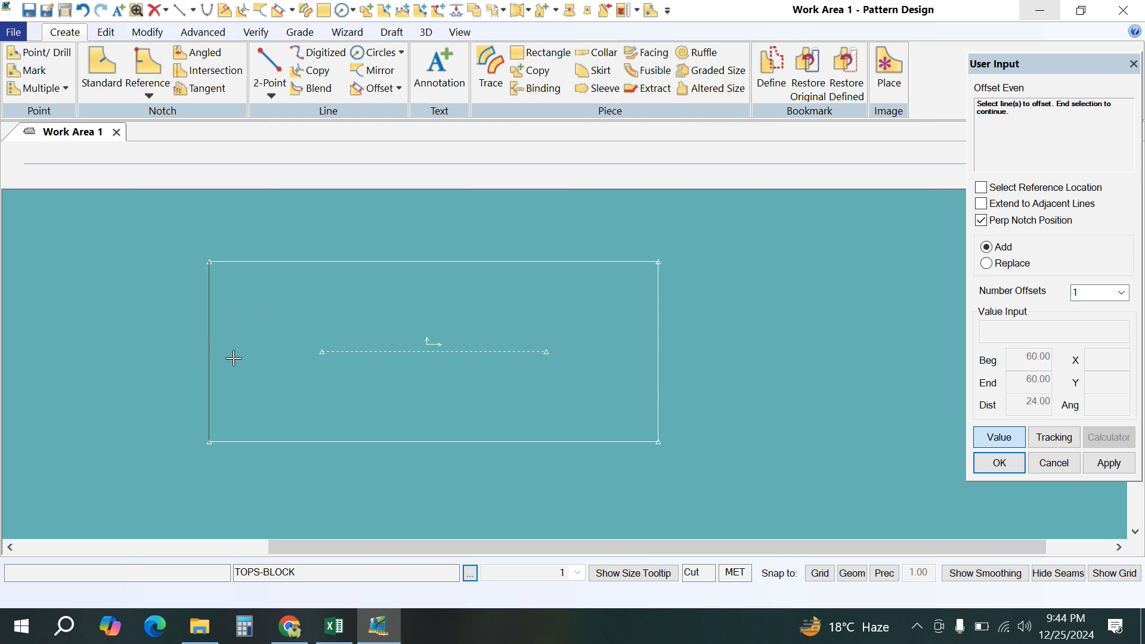
right_click(246, 333)
left_click(247, 335)
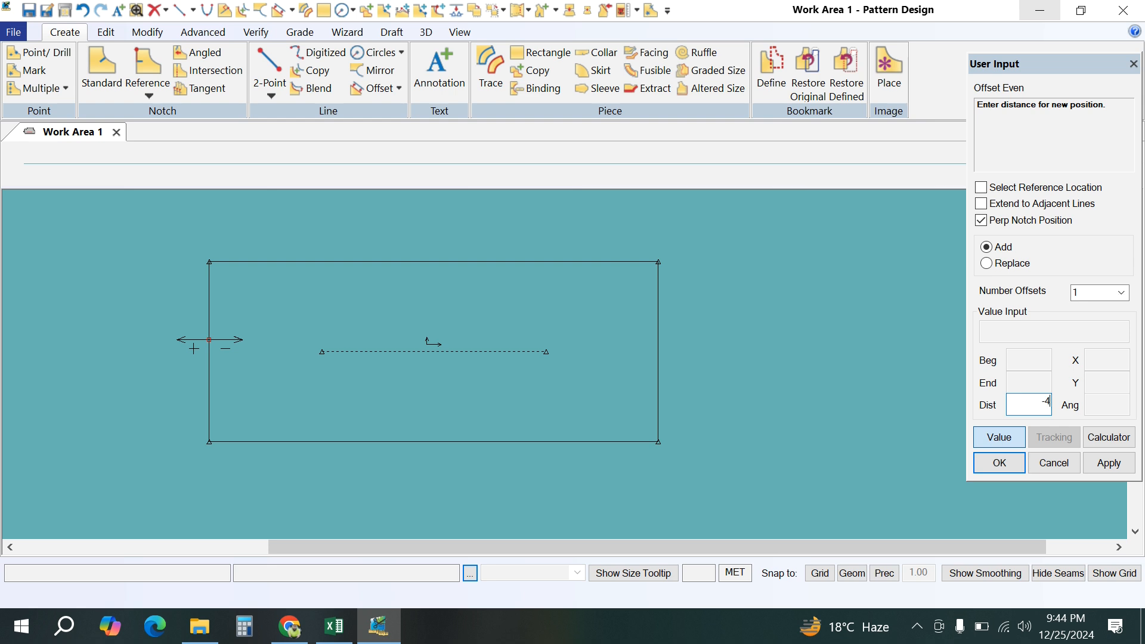
key("Return")
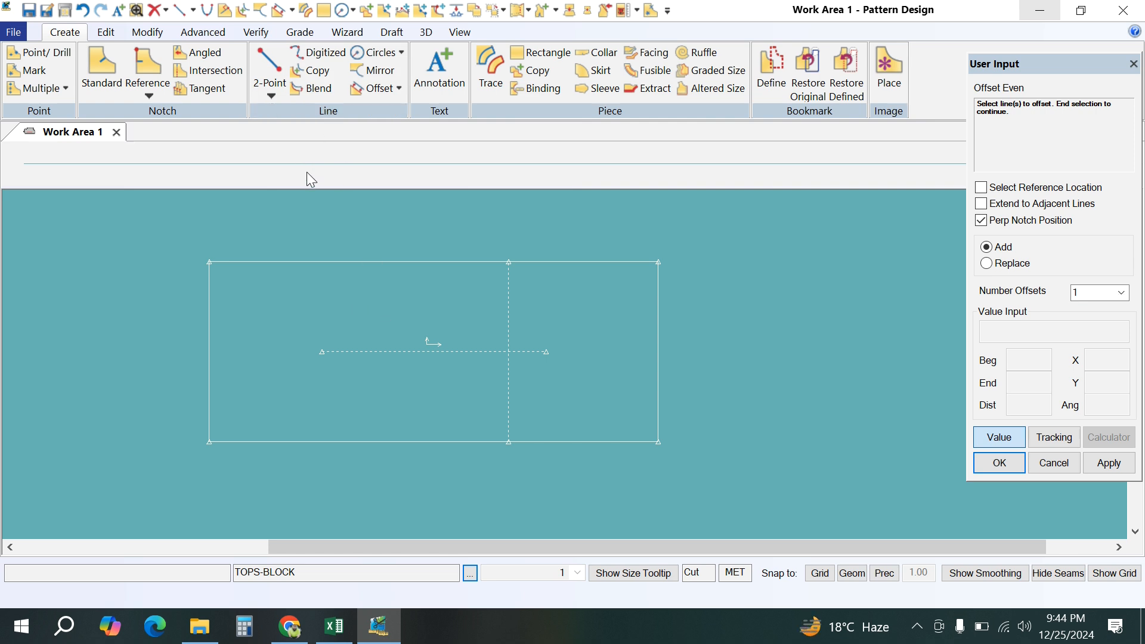
Step: Switch to the Excel measurement sheet and highlight the back length fr CB and front length fr HSPI rows in yellow
left_click(333, 626)
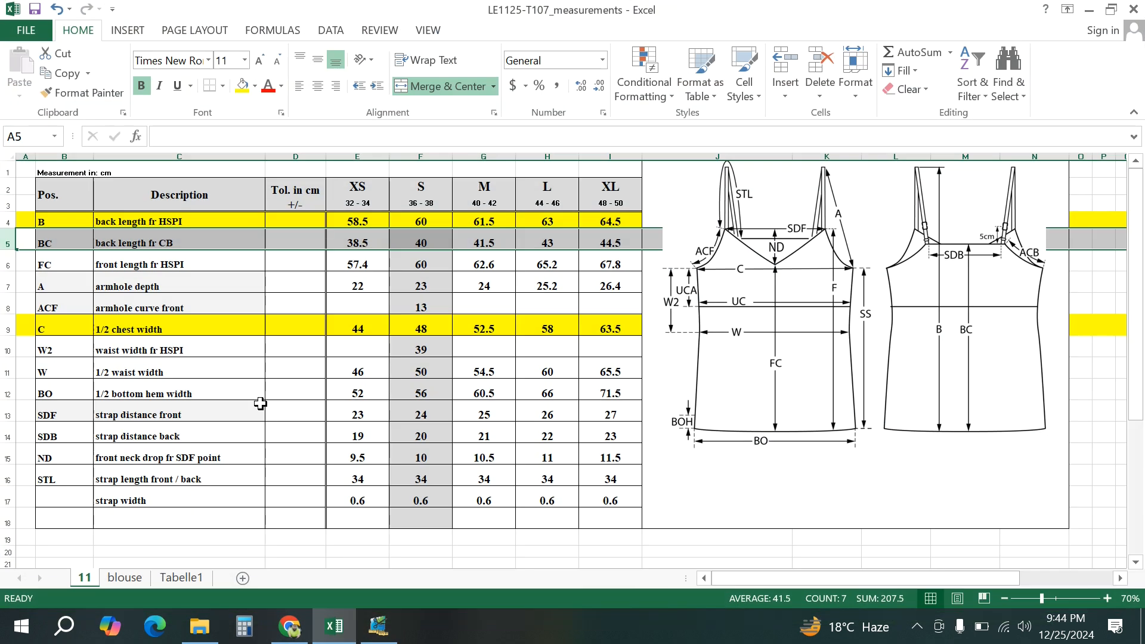
left_click(241, 85)
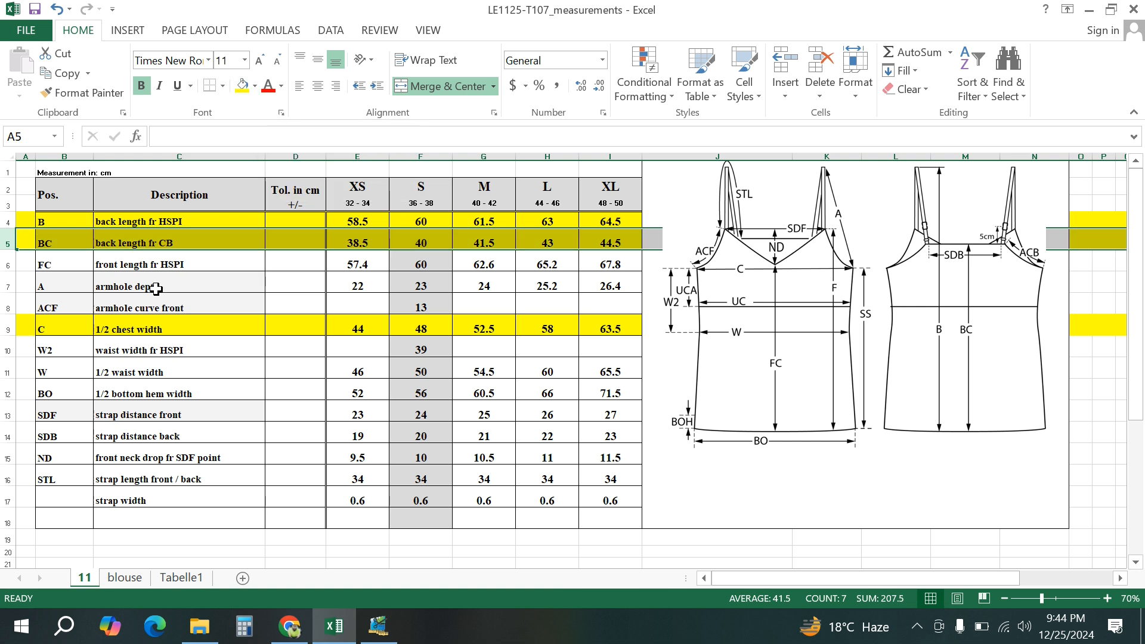
left_click(6, 264)
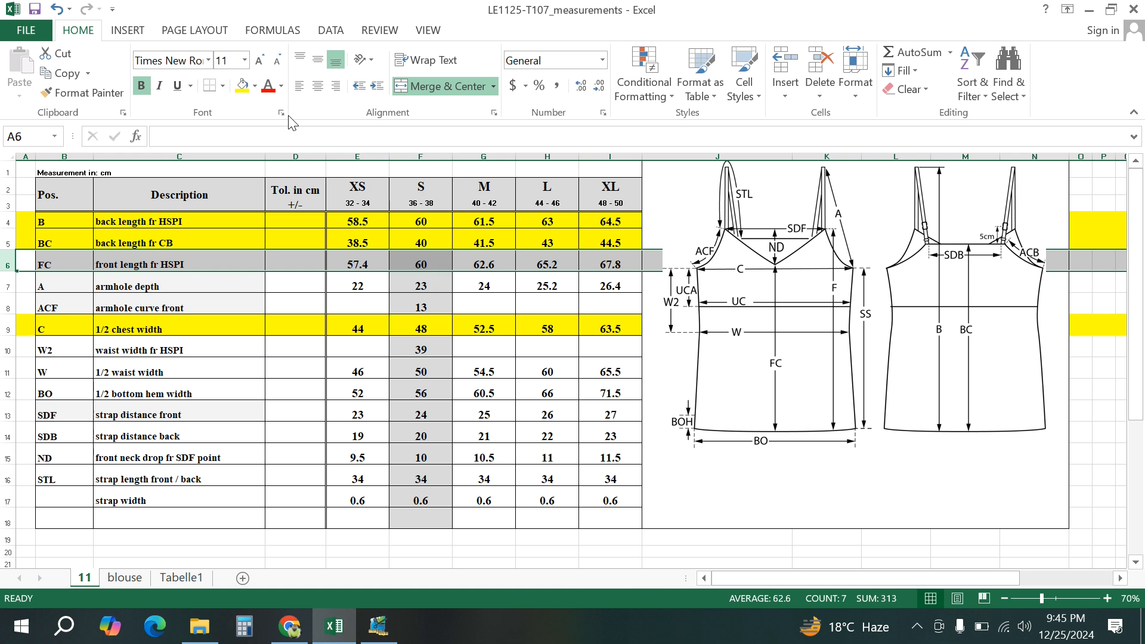
left_click(243, 88)
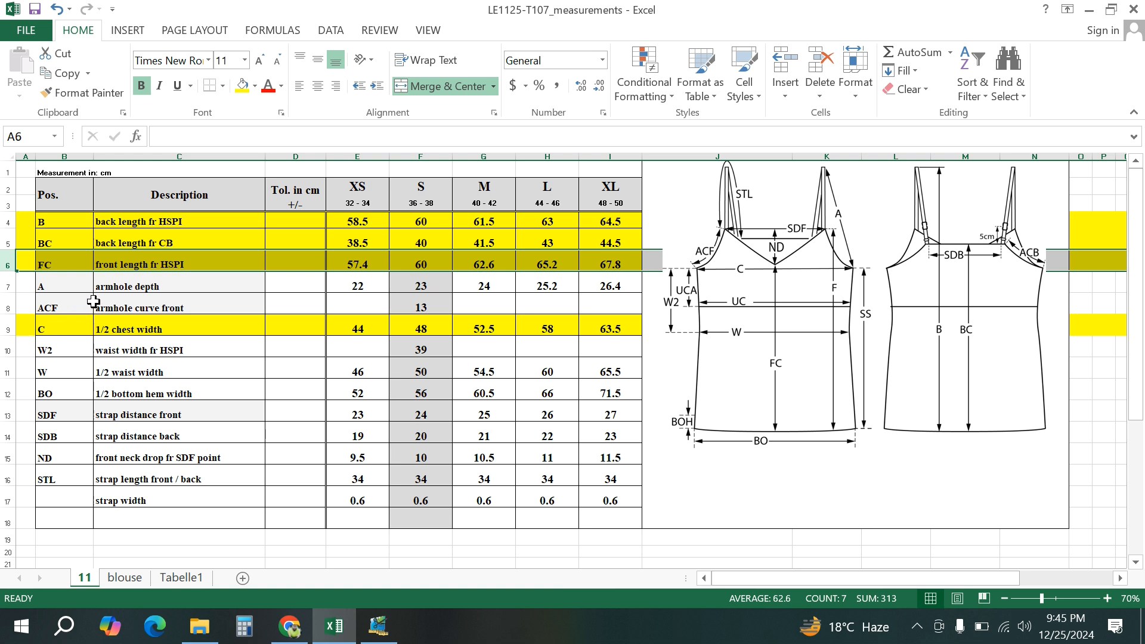
Step: Select the strap distance front row, and in Pattern Design offset the block's lower long edge inward with Dist -24/2
left_click(7, 414)
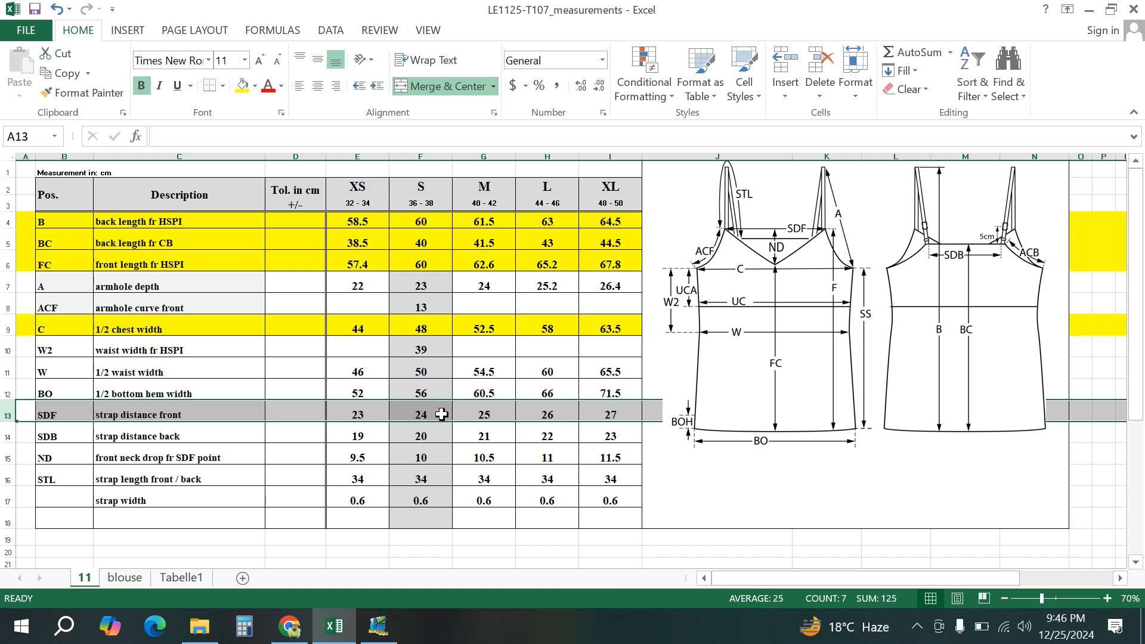
left_click(1089, 10)
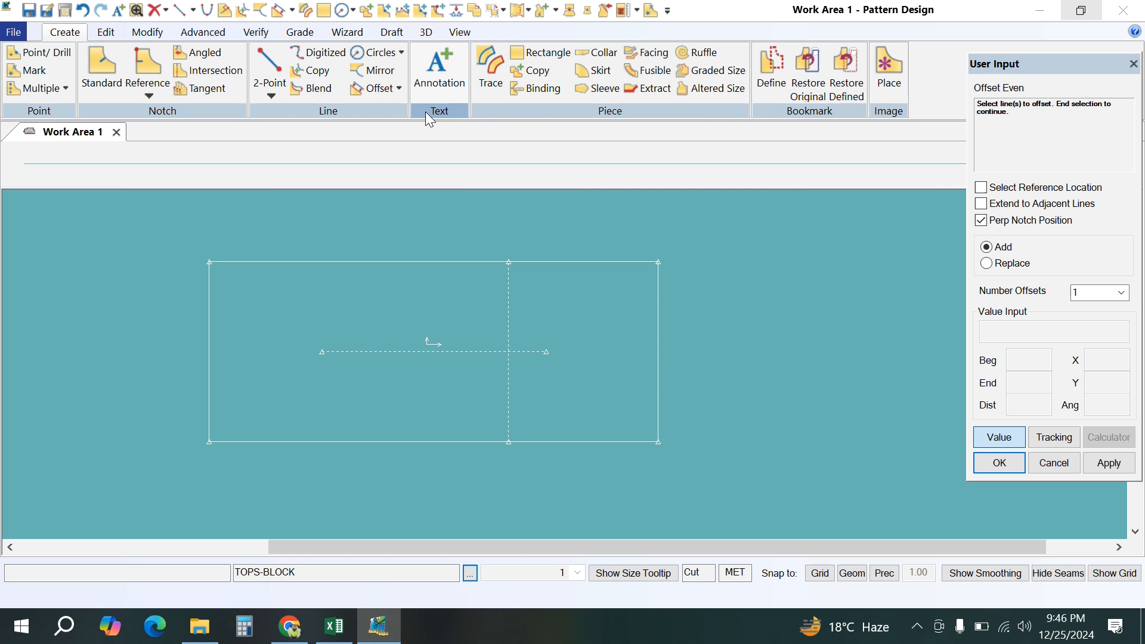
left_click(382, 92)
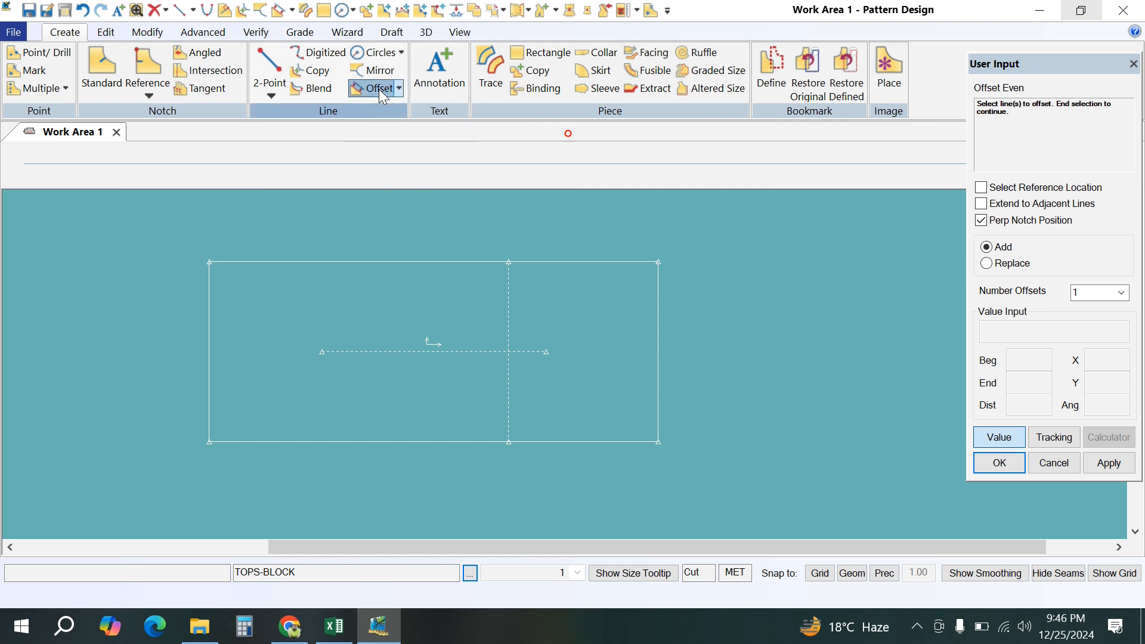
left_click(541, 443)
right_click(553, 415)
left_click(556, 412)
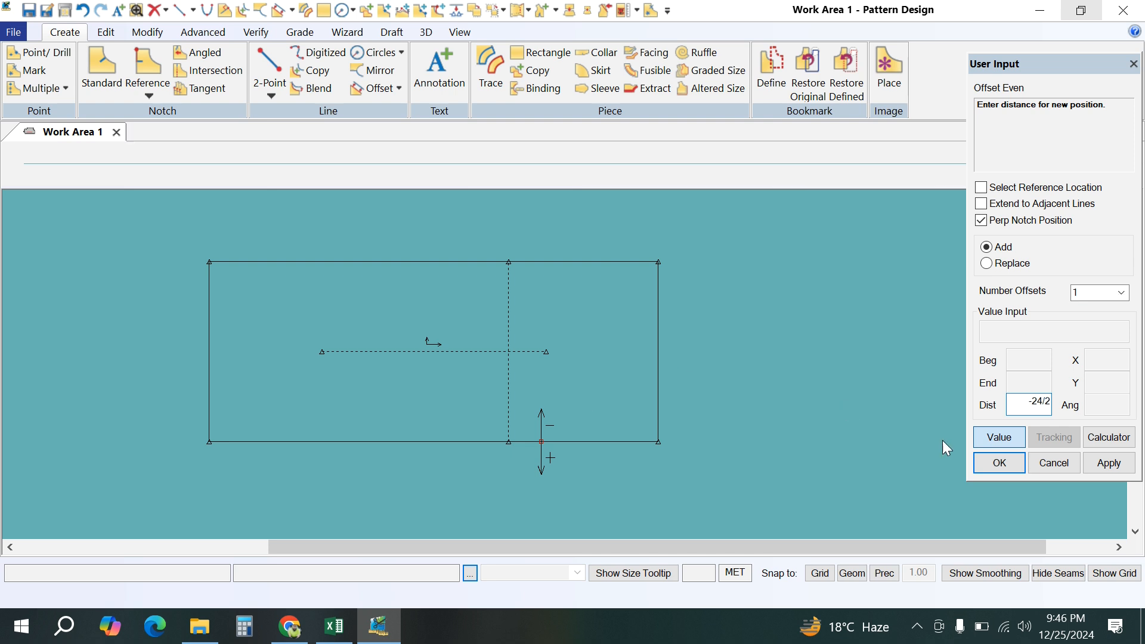
left_click(1109, 463)
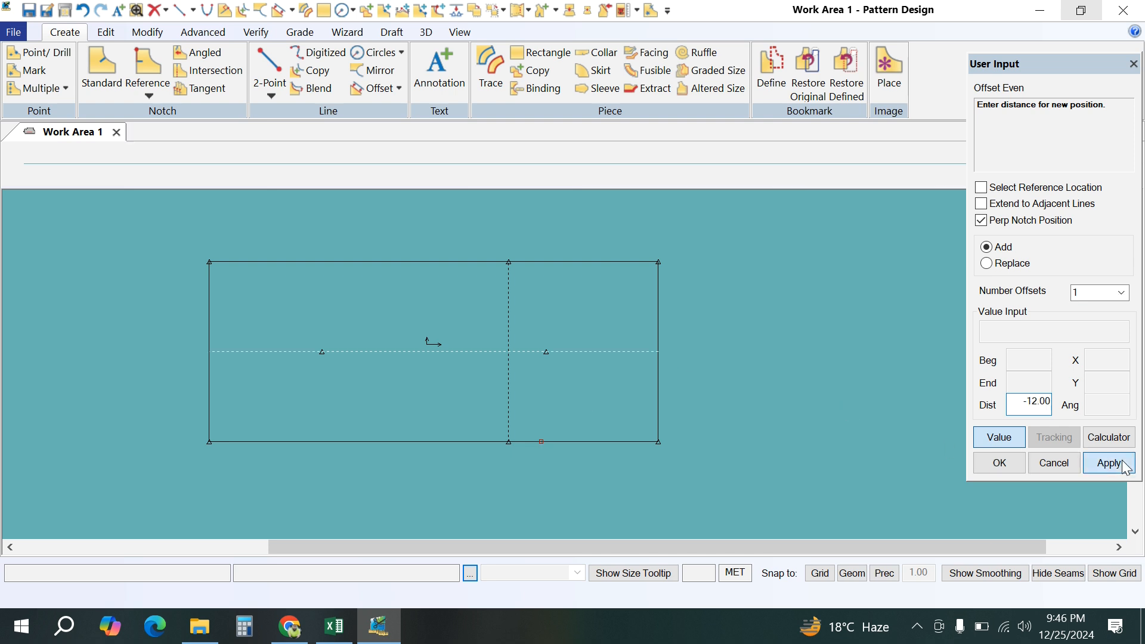
left_click(1000, 463)
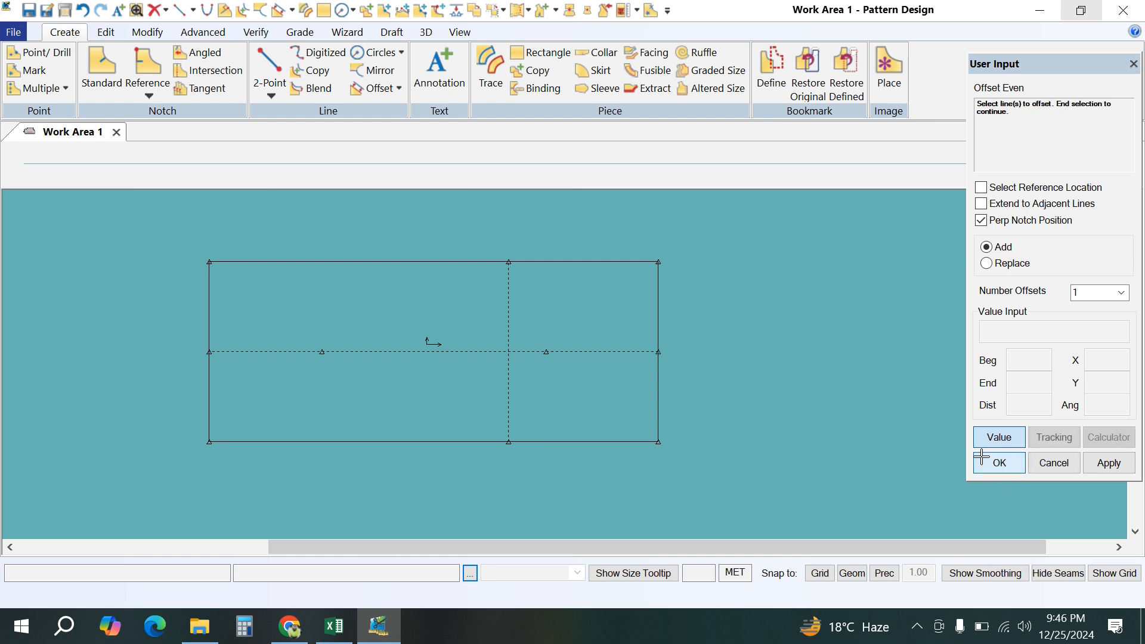
right_click(811, 291)
left_click(811, 293)
Step: Switch to Excel, highlight the strap distance front row in yellow and select the strap distance back row
left_click(331, 627)
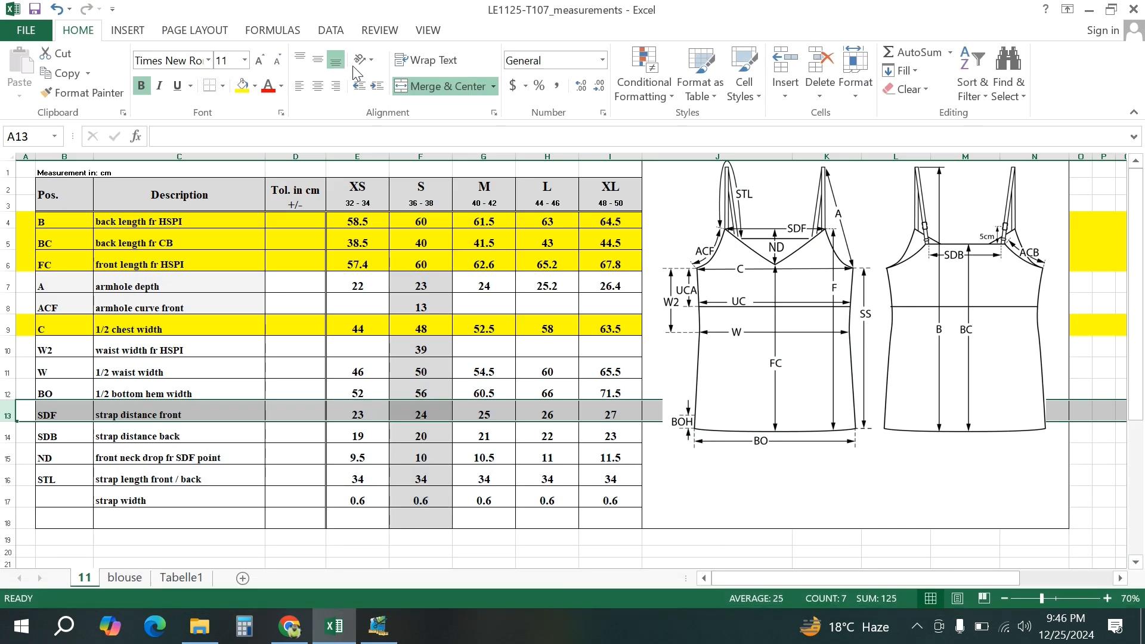
left_click(242, 85)
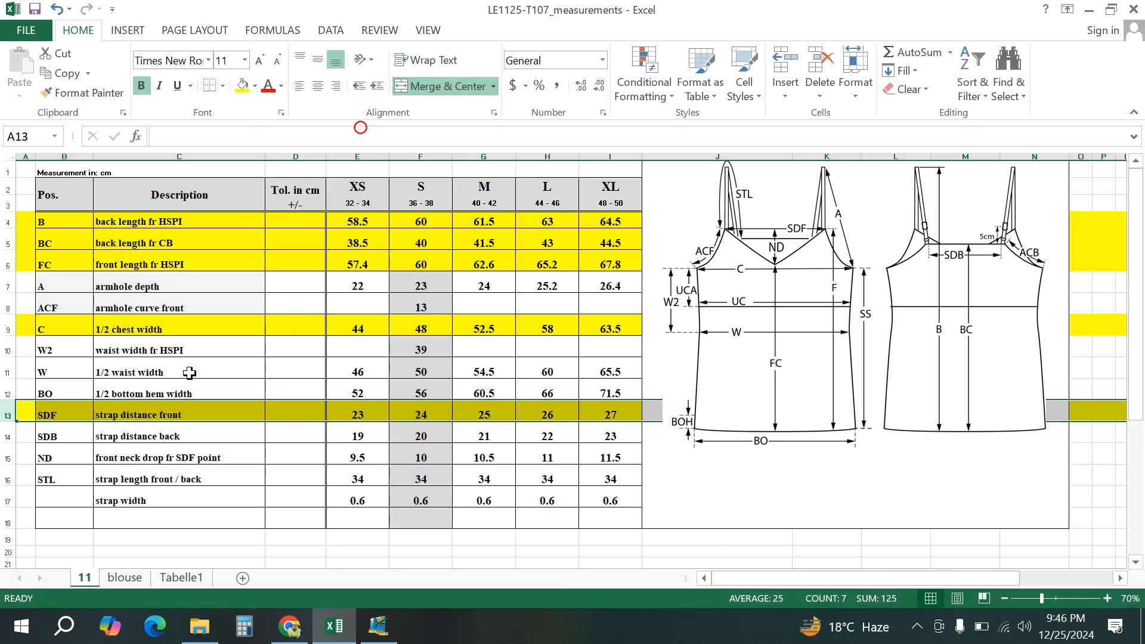
left_click(7, 437)
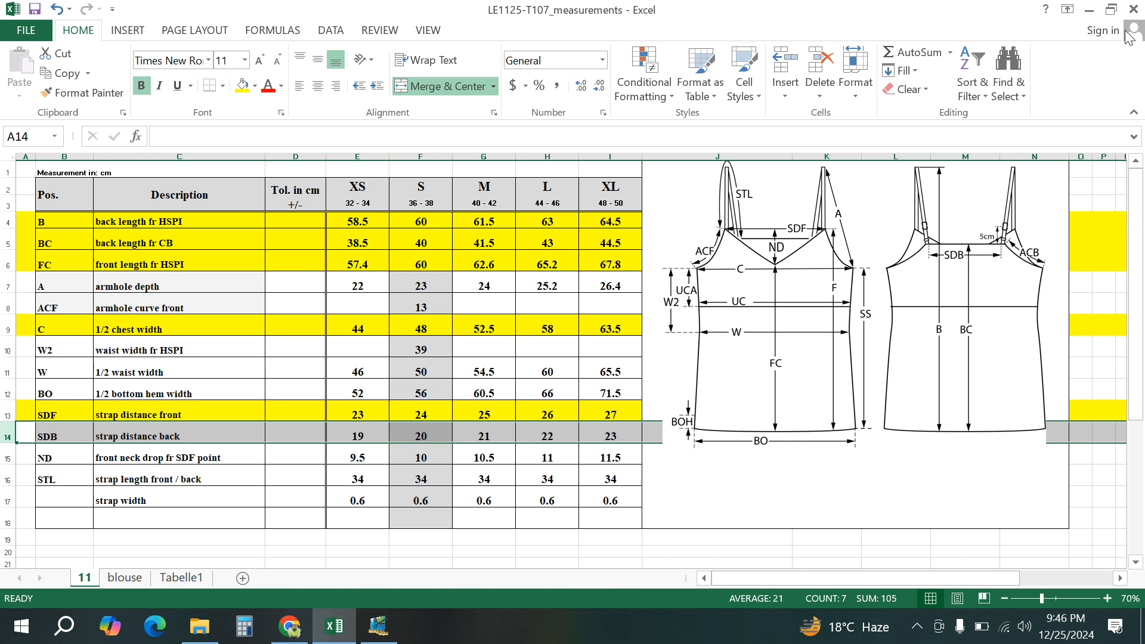
Step: Switch to Pattern Design, offset the block's lower long edge inward with Dist -20/2 and end the Offset command
left_click(1089, 9)
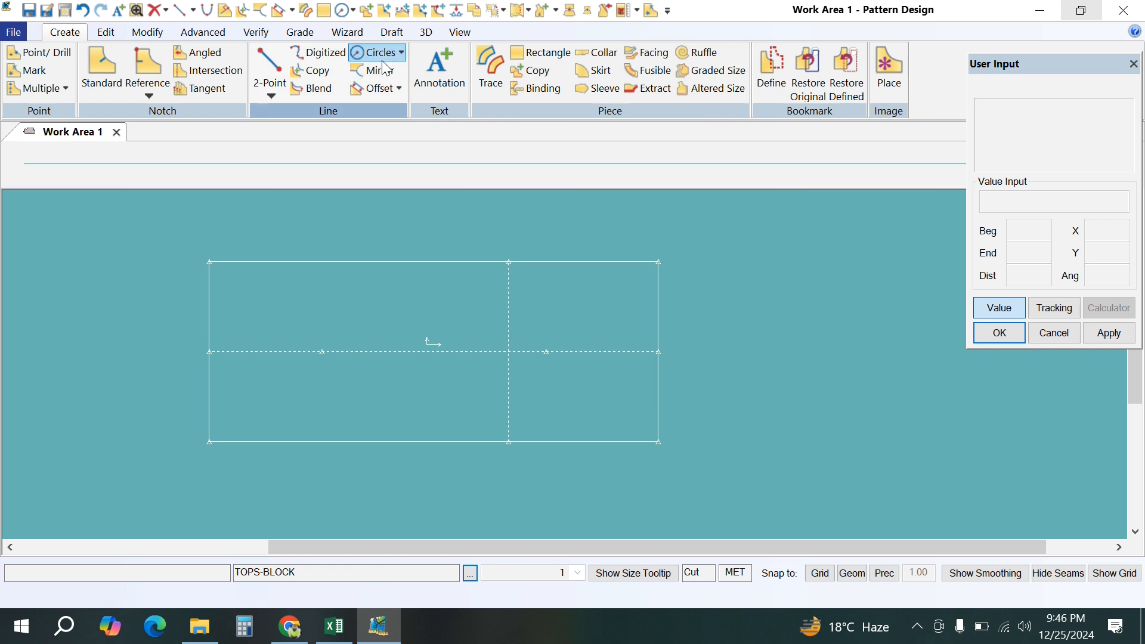
left_click(375, 88)
left_click(575, 444)
right_click(575, 445)
left_click(577, 429)
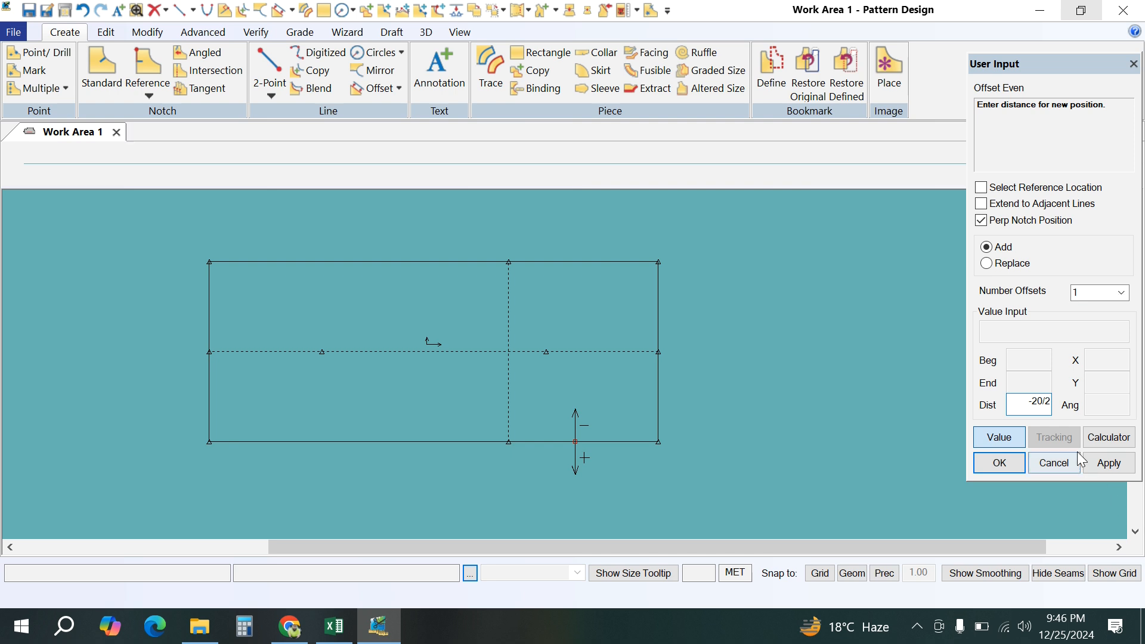
left_click(1108, 463)
left_click(998, 463)
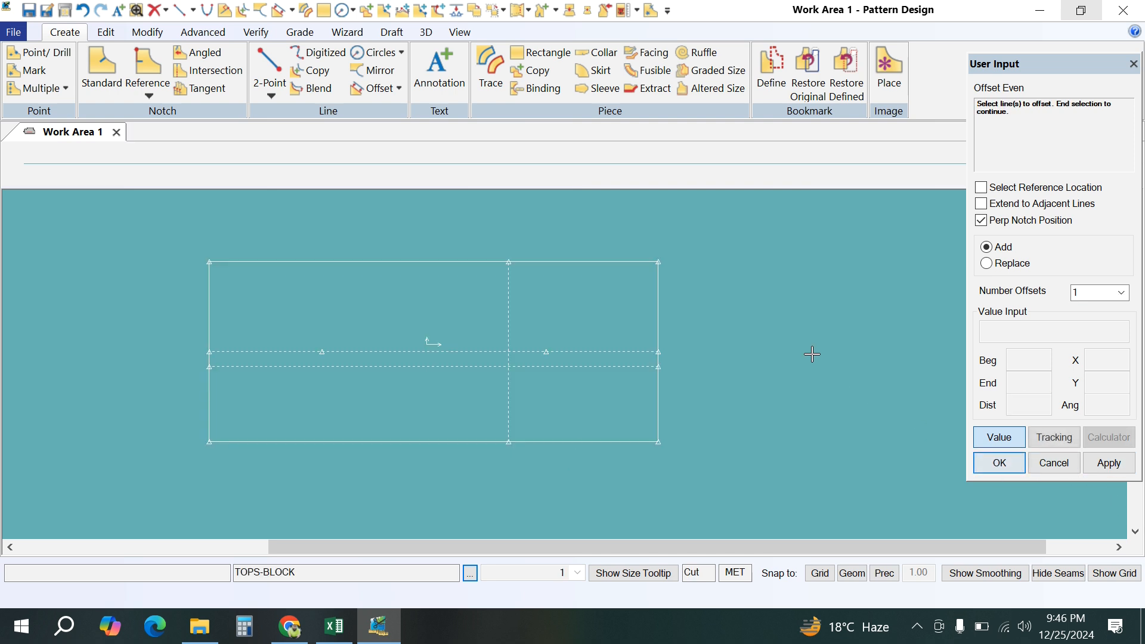
right_click(744, 292)
left_click(731, 294)
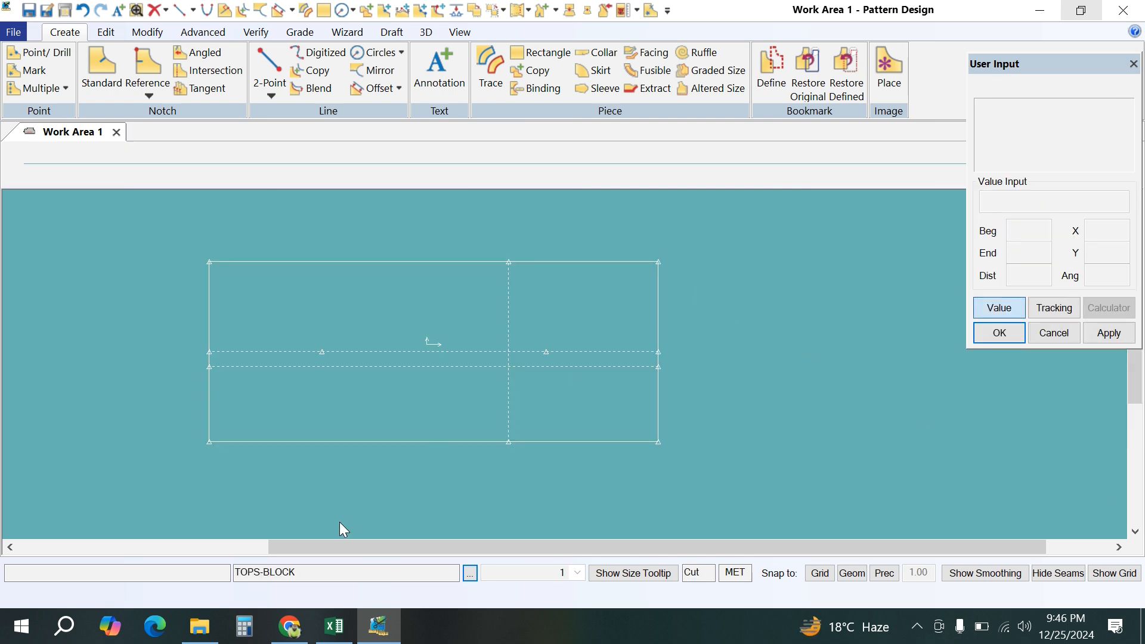
Step: Switch to Excel, highlight the strap distance back row in yellow and select the strap length front / back row
left_click(336, 624)
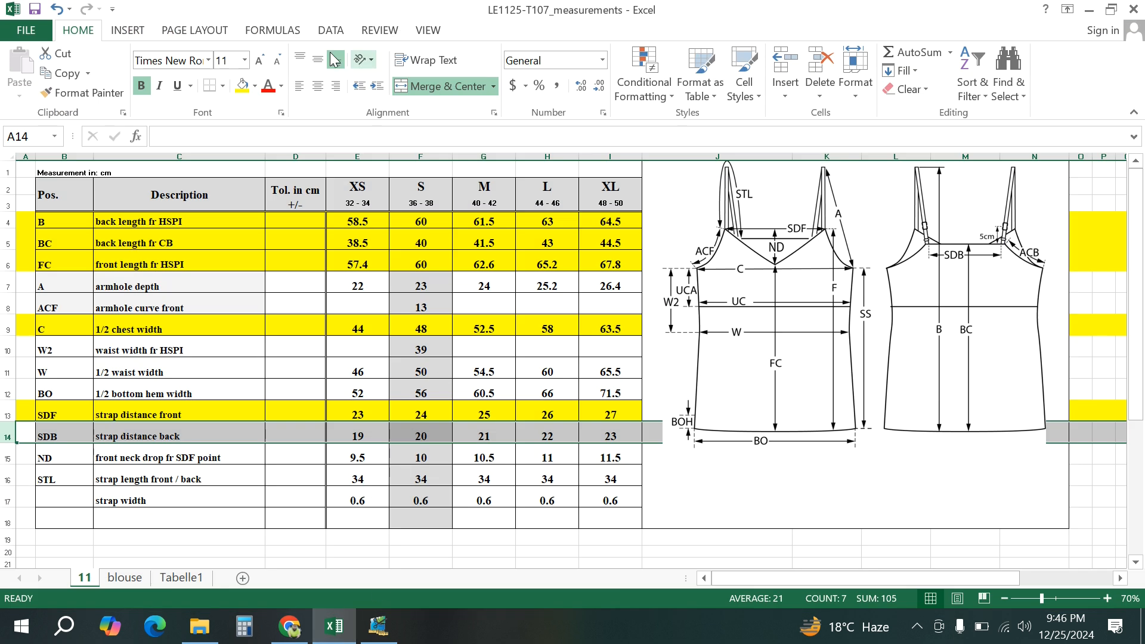
left_click(243, 87)
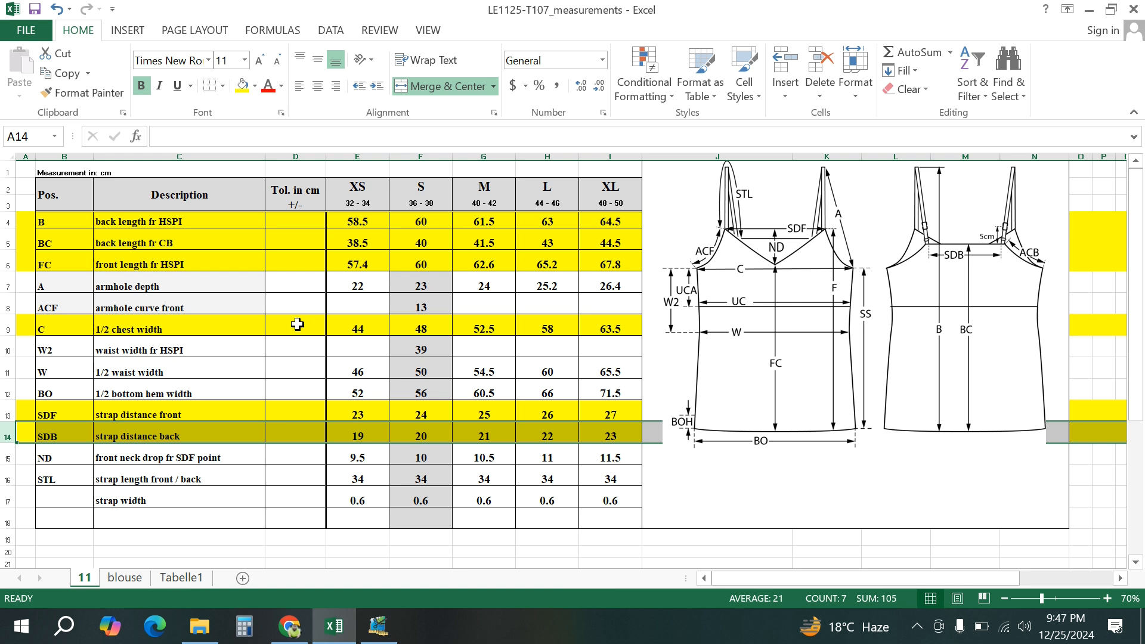
left_click(7, 480)
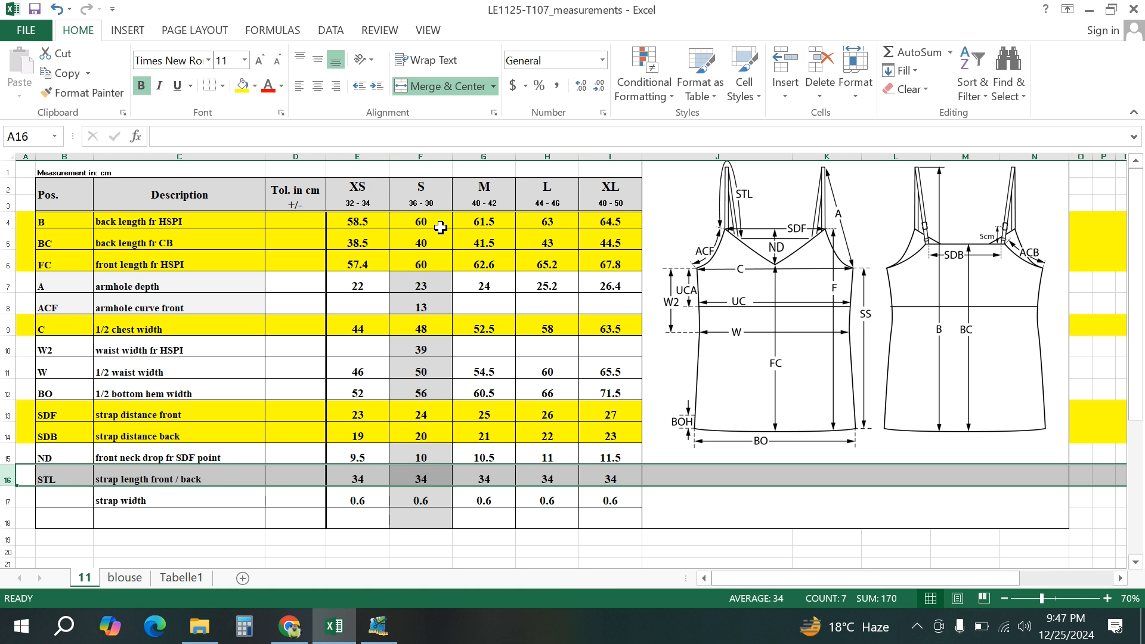
Step: Switch to Pattern Design and offset the block's right short edge inward with Dist -14
left_click(1089, 9)
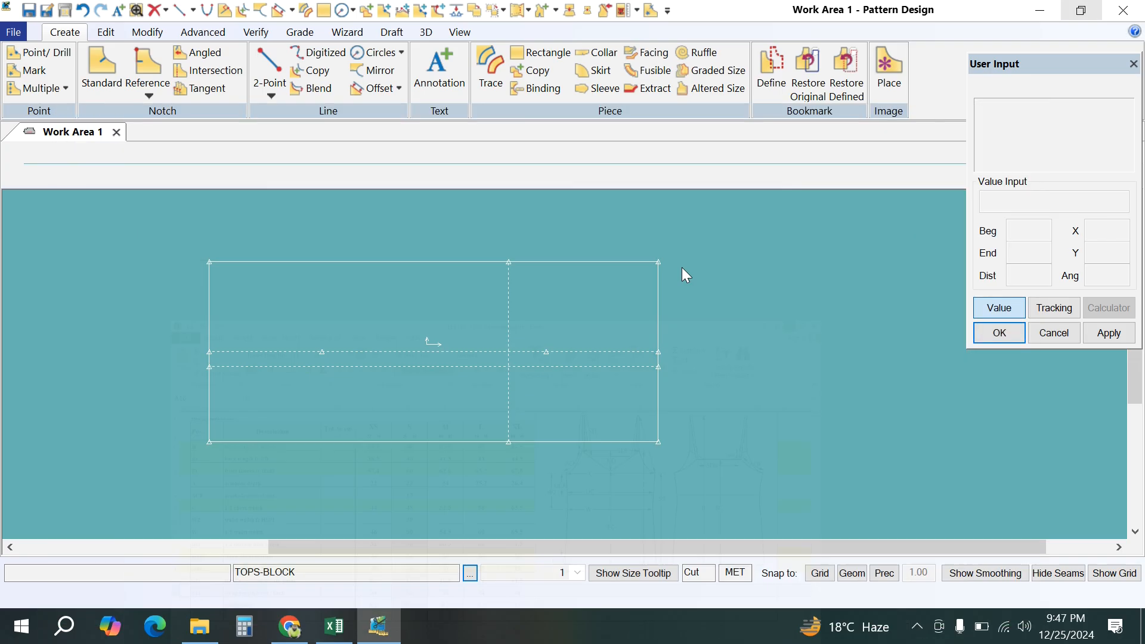
left_click(367, 90)
left_click(658, 327)
right_click(659, 326)
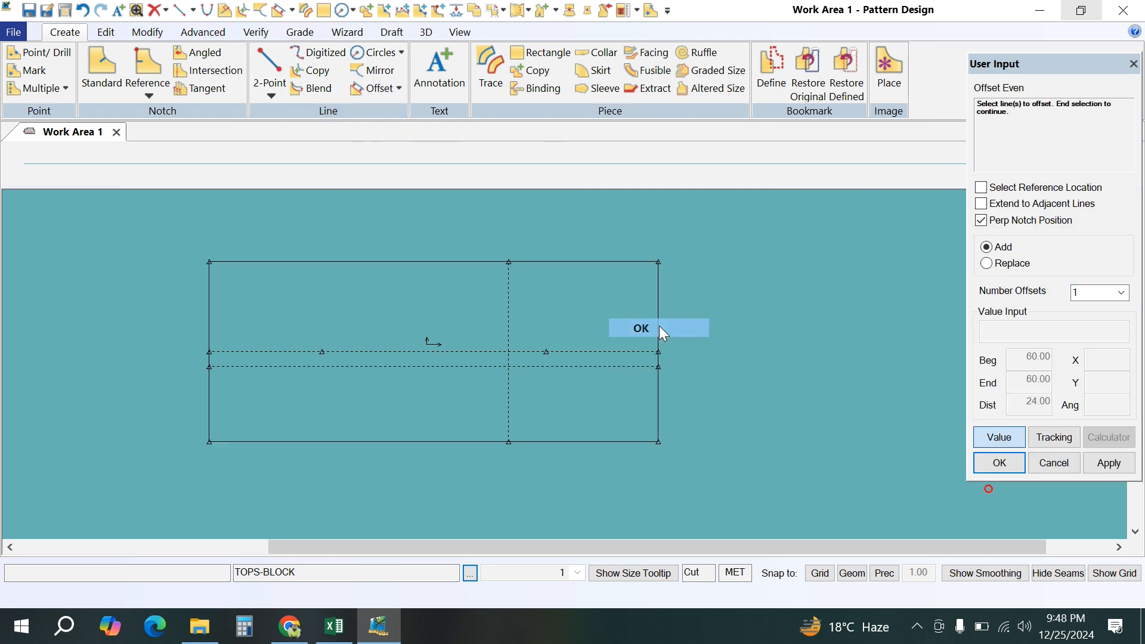
left_click(660, 327)
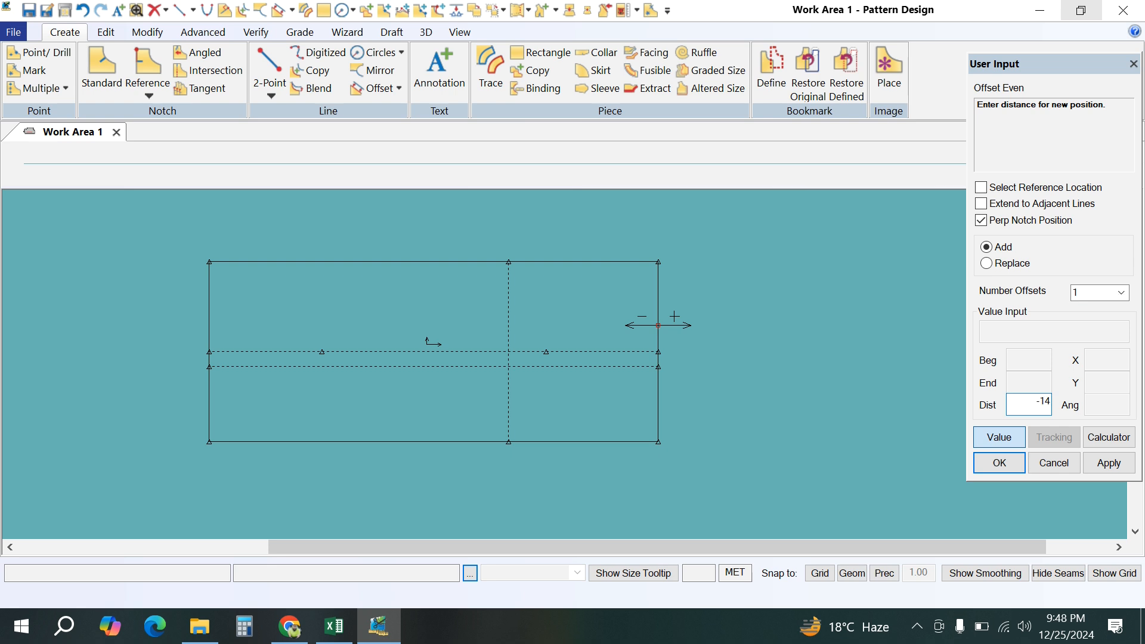
type("-14")
key("Return")
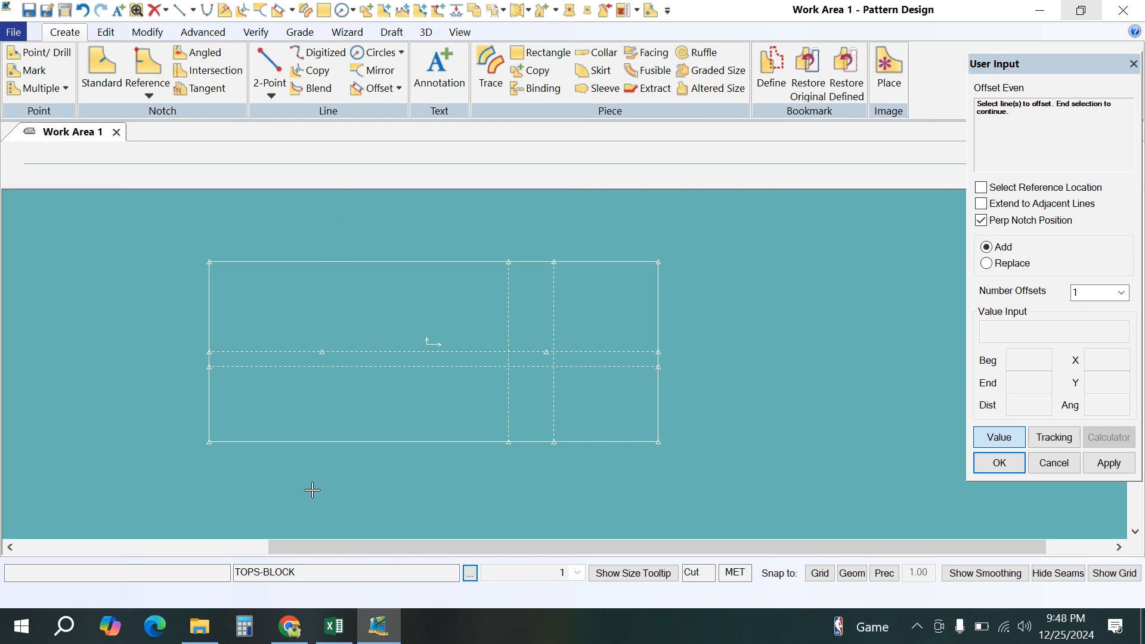
Step: Highlight the strap length front / back row in yellow in Excel, and select the front neck drop row before returning to Pattern Design
left_click(338, 631)
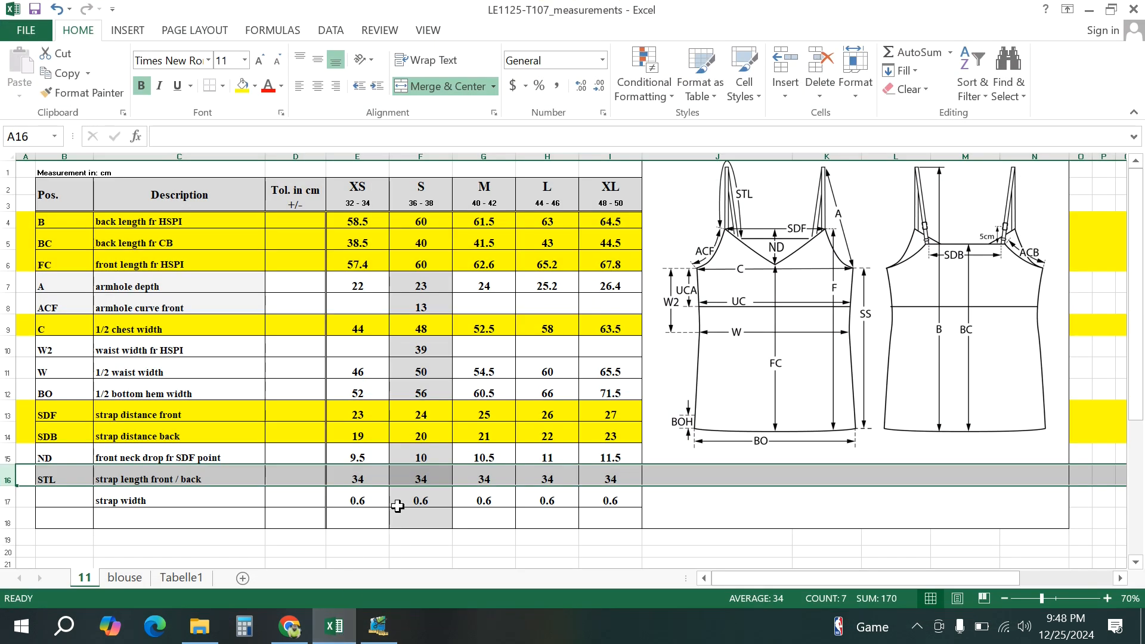
left_click(242, 85)
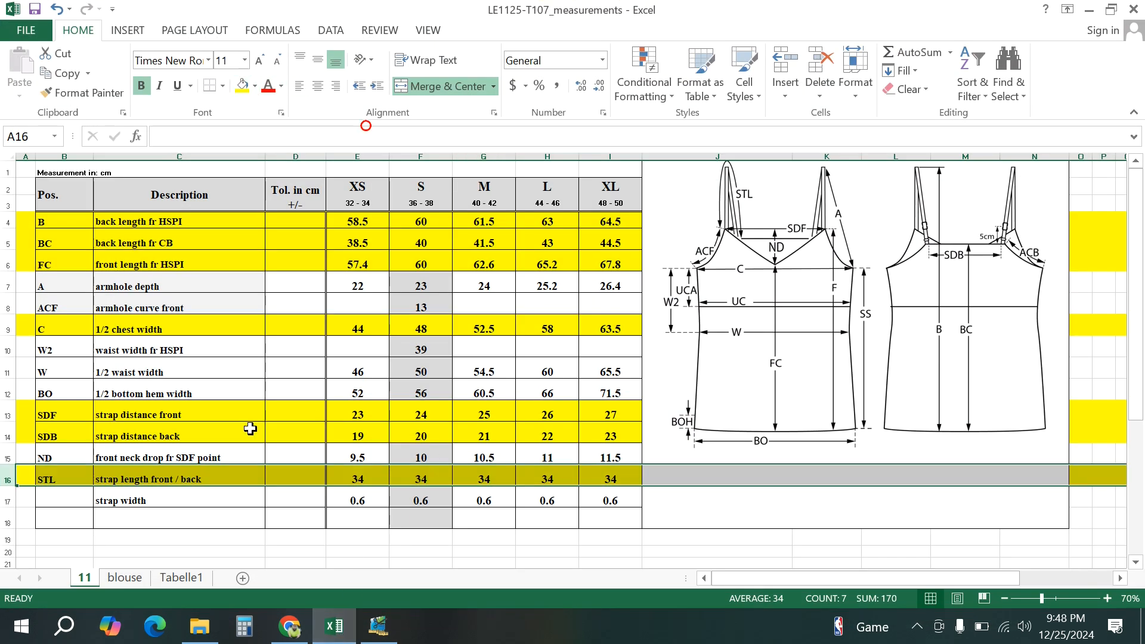
left_click(3, 457)
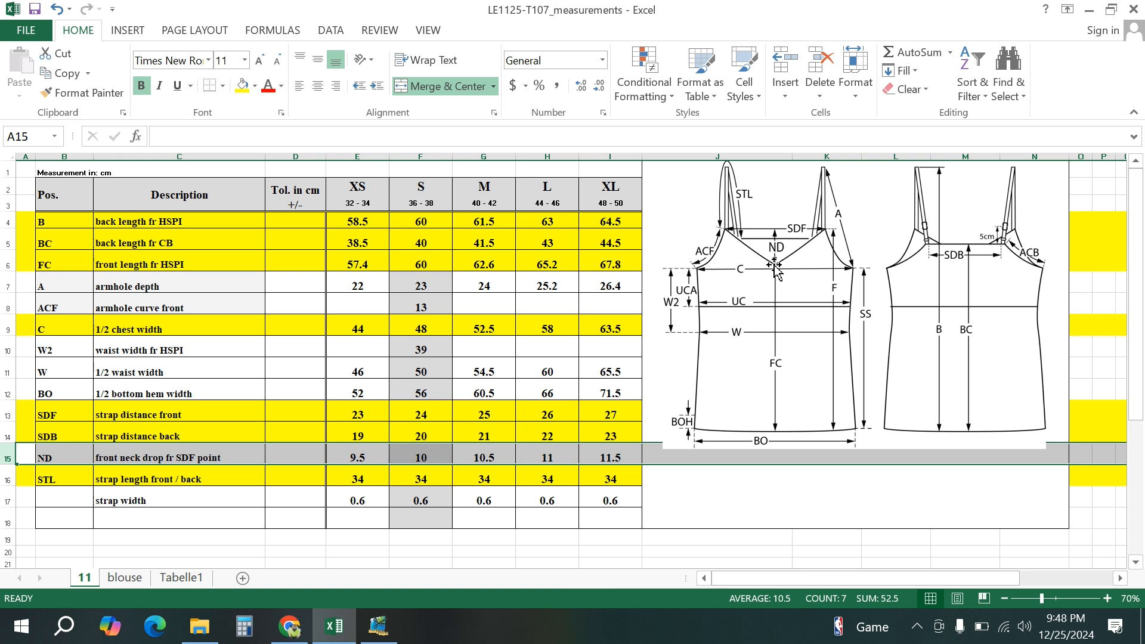
left_click(1089, 10)
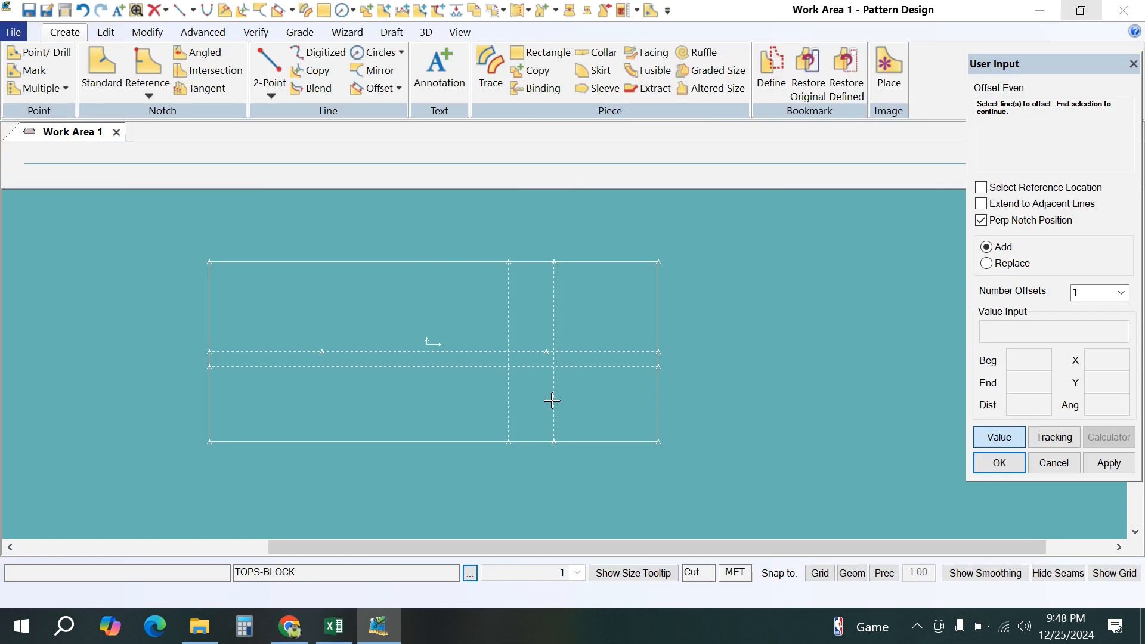
Step: Offset the strap-length guide line toward the hem side with Dist -10 and end the Offset command
left_click(374, 87)
left_click(554, 301)
right_click(591, 300)
left_click(593, 304)
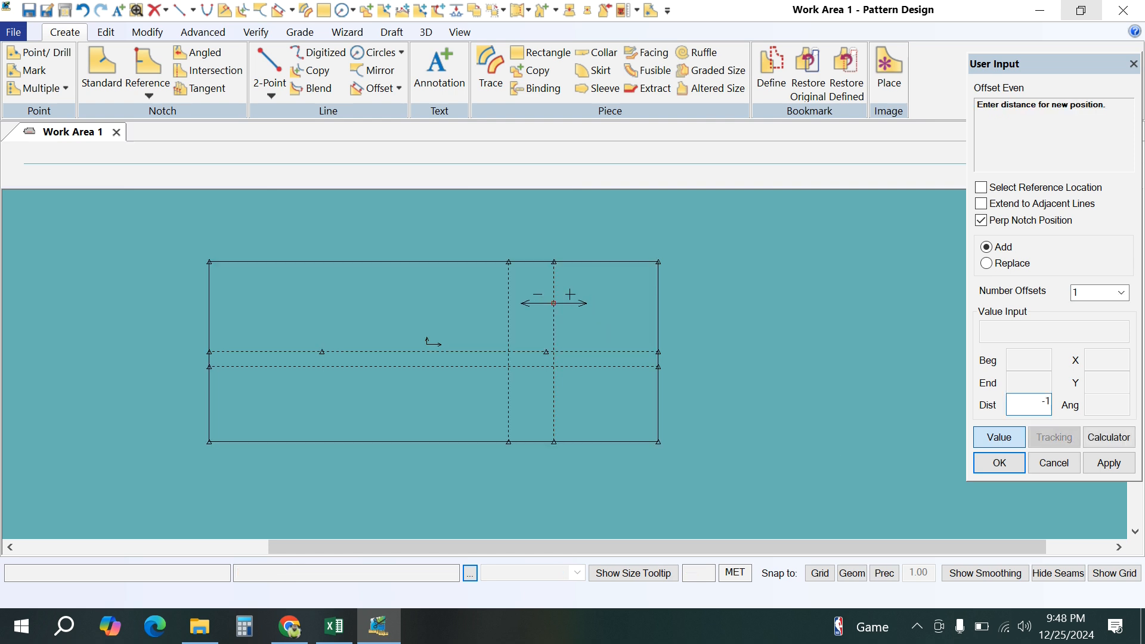
type("-10")
key("Return")
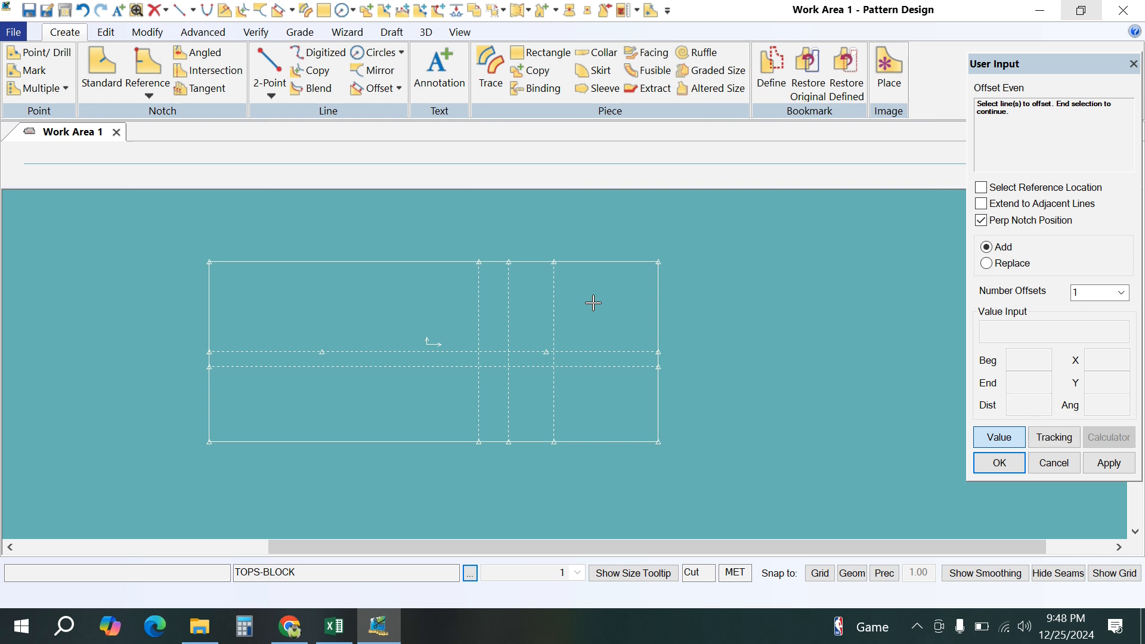
right_click(601, 313)
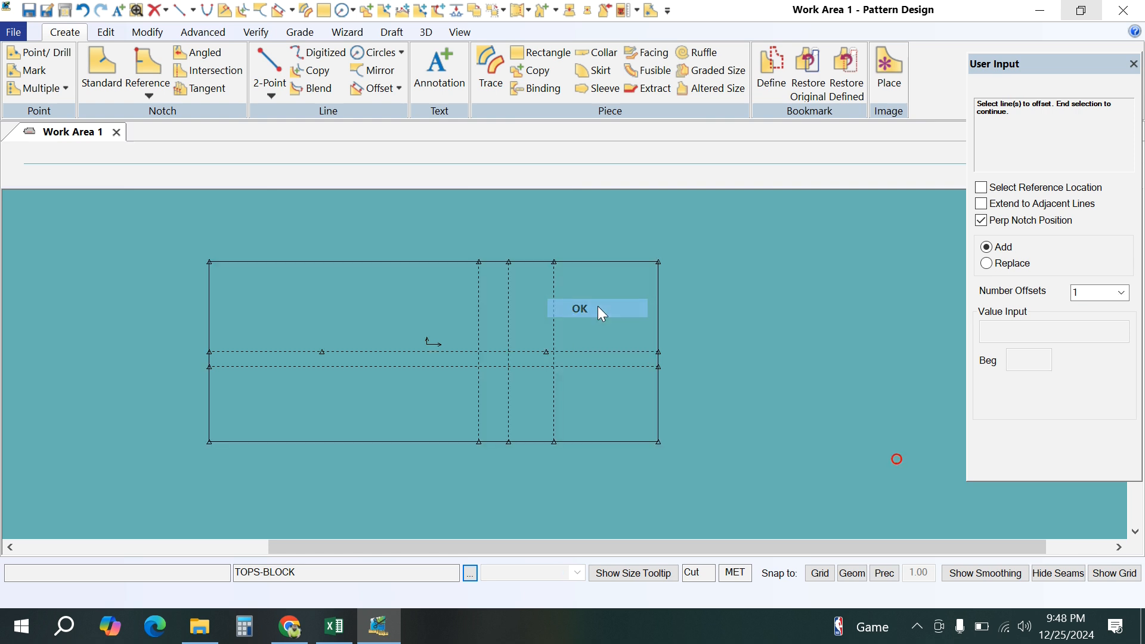
left_click(596, 307)
Step: Clip both lengthwise strap-distance guide lines at the strap-length line, keeping the portions on the hem side
left_click(146, 33)
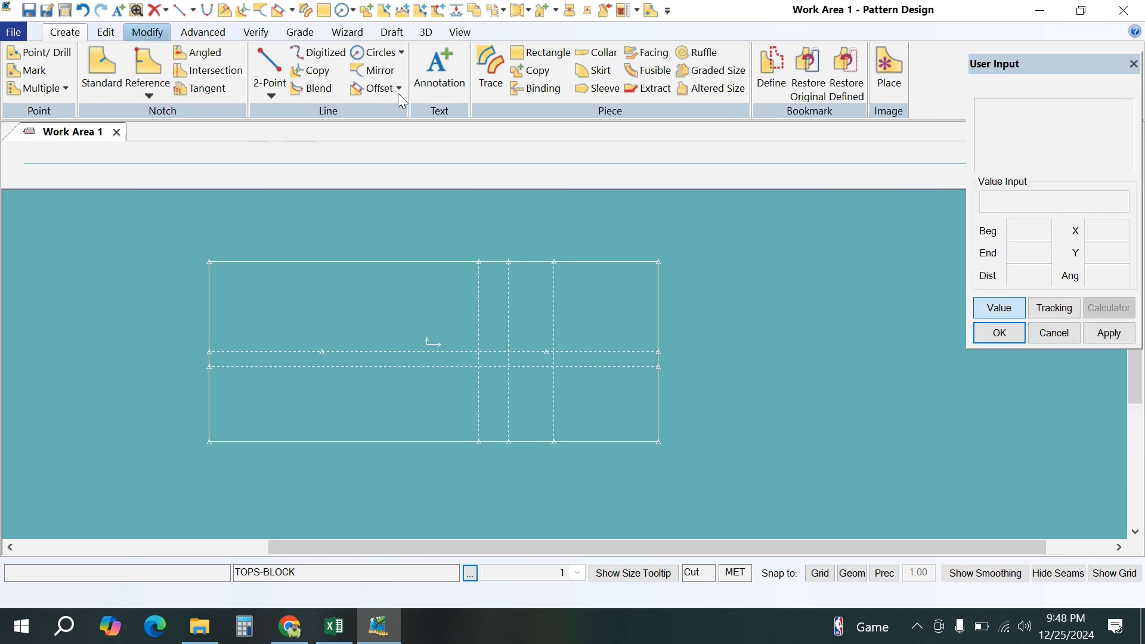
left_click(644, 73)
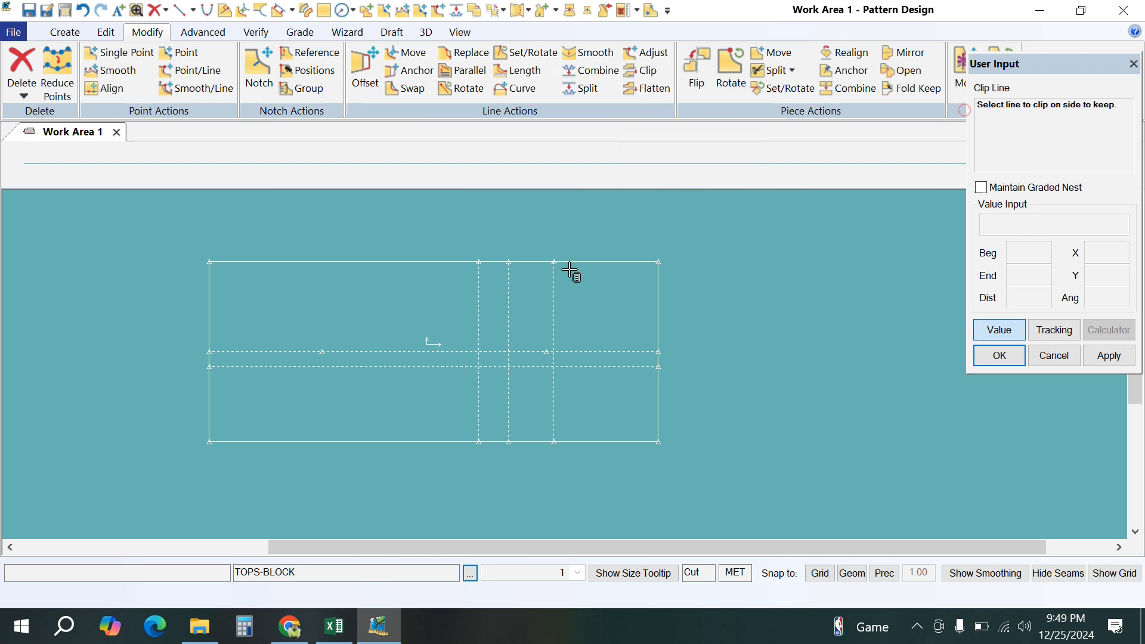
scroll(543, 370, "up", 3)
left_click(541, 367)
left_click(559, 387)
scroll(550, 348, "up", 2)
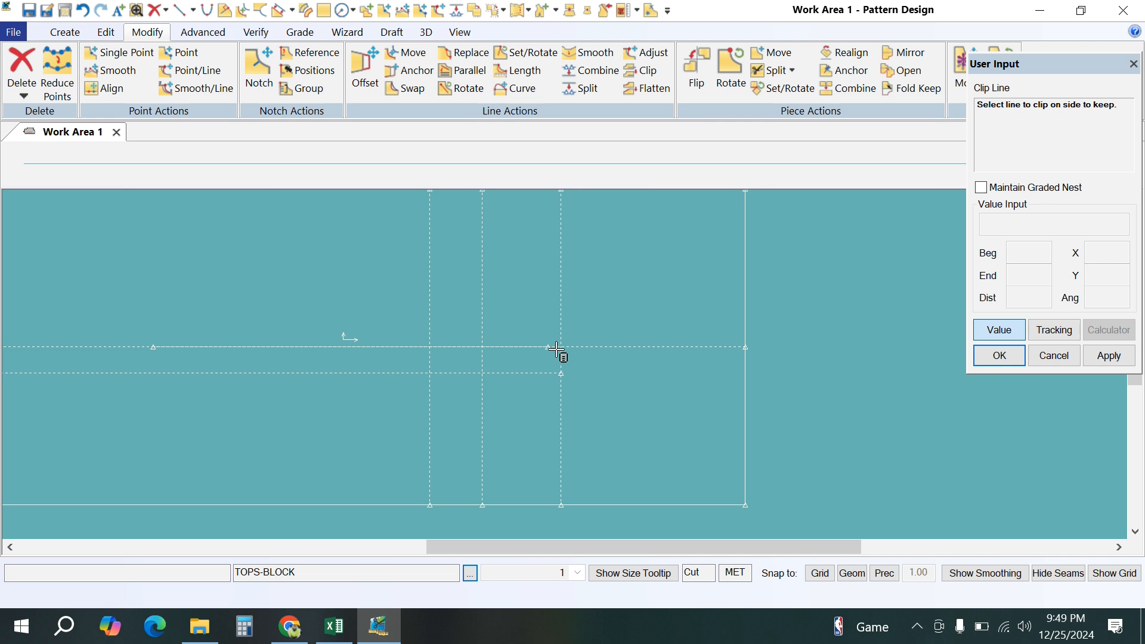
left_click(554, 346)
left_click(560, 332)
Step: Clip the strap-length line at the front strap-distance guide, keeping its lower portion, and end the Clip command
scroll(568, 352, "down", 3)
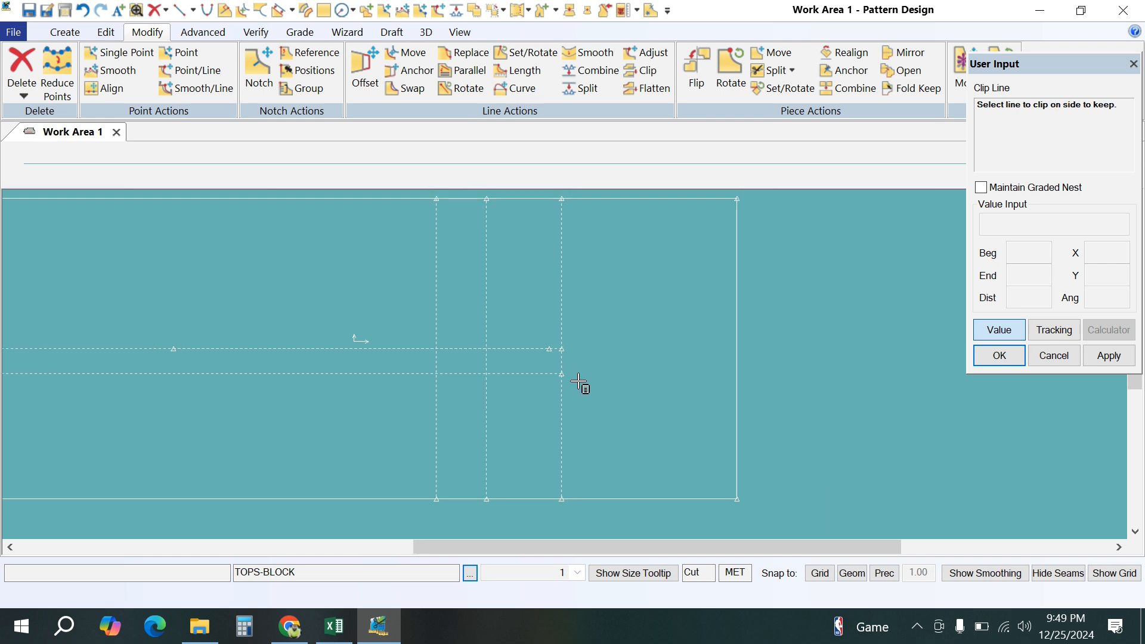
left_click(572, 410)
left_click(567, 358)
right_click(626, 332)
left_click(621, 330)
scroll(684, 285, "down", 2)
scroll(542, 417, "up", 2)
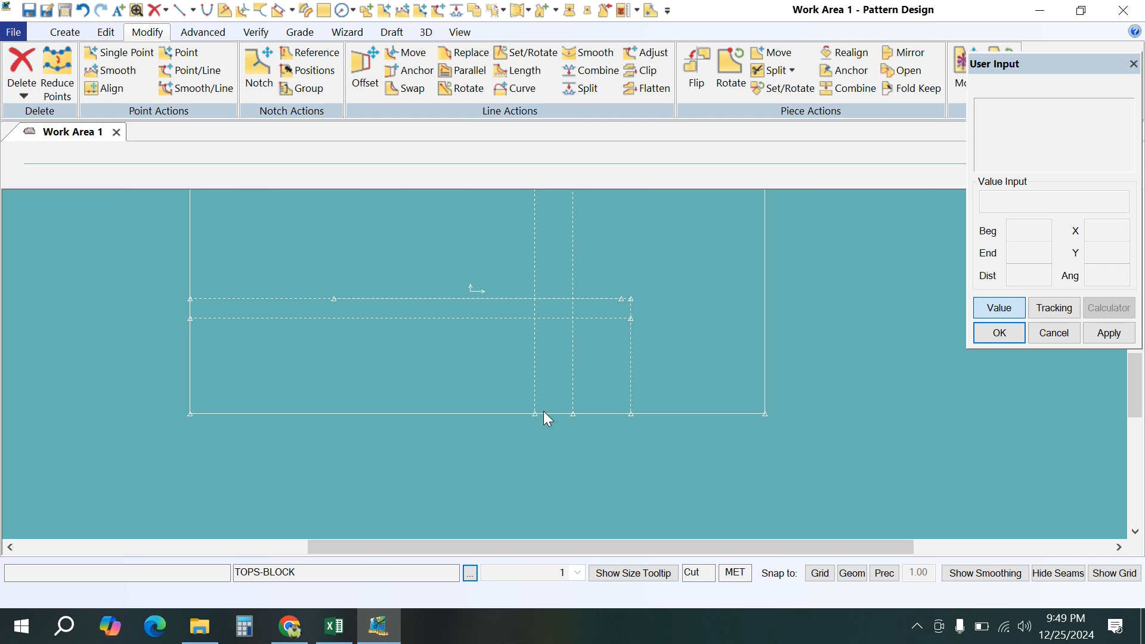
Step: Draw a 2-Point Curve about 15.7 cm long for the front neckline, from the front strap point to the neck-drop line's lower end
left_click(61, 35)
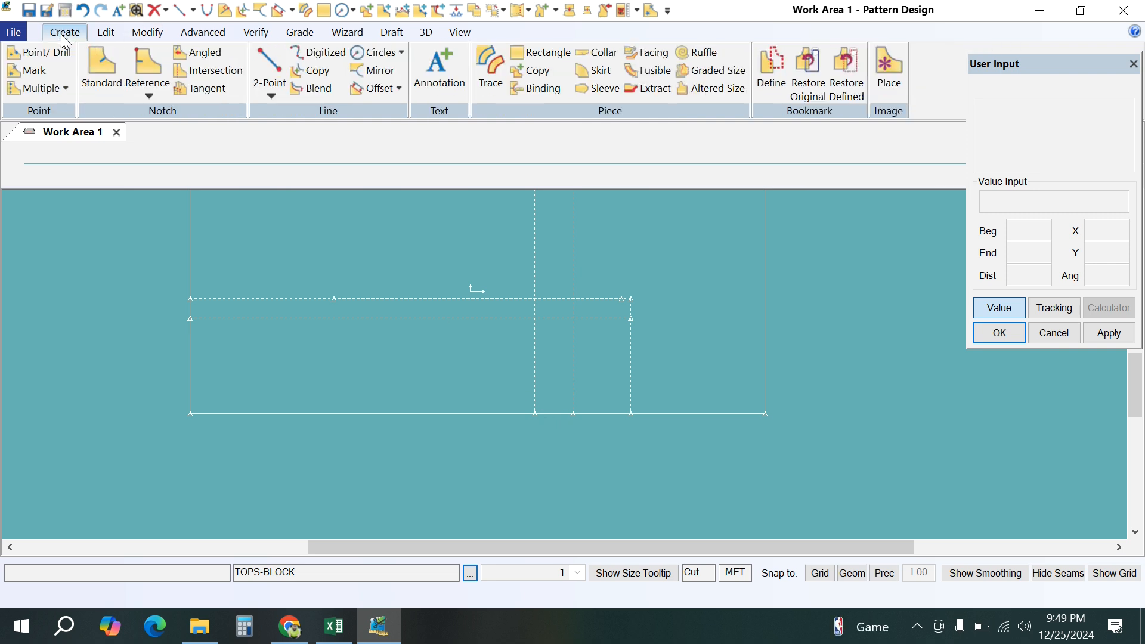
left_click(272, 95)
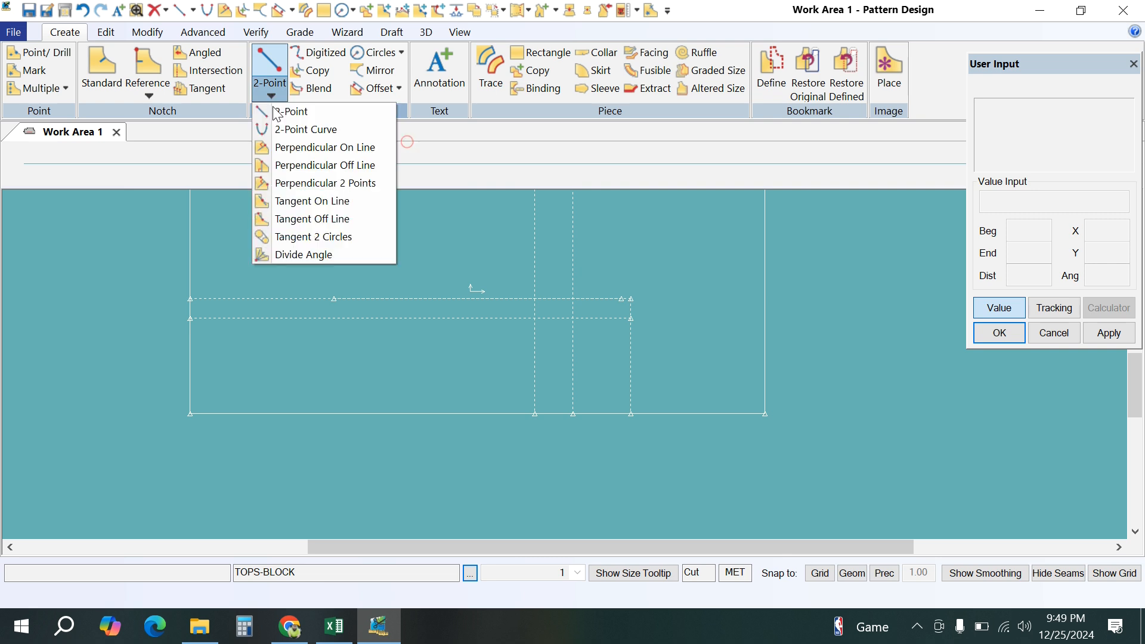
left_click(292, 132)
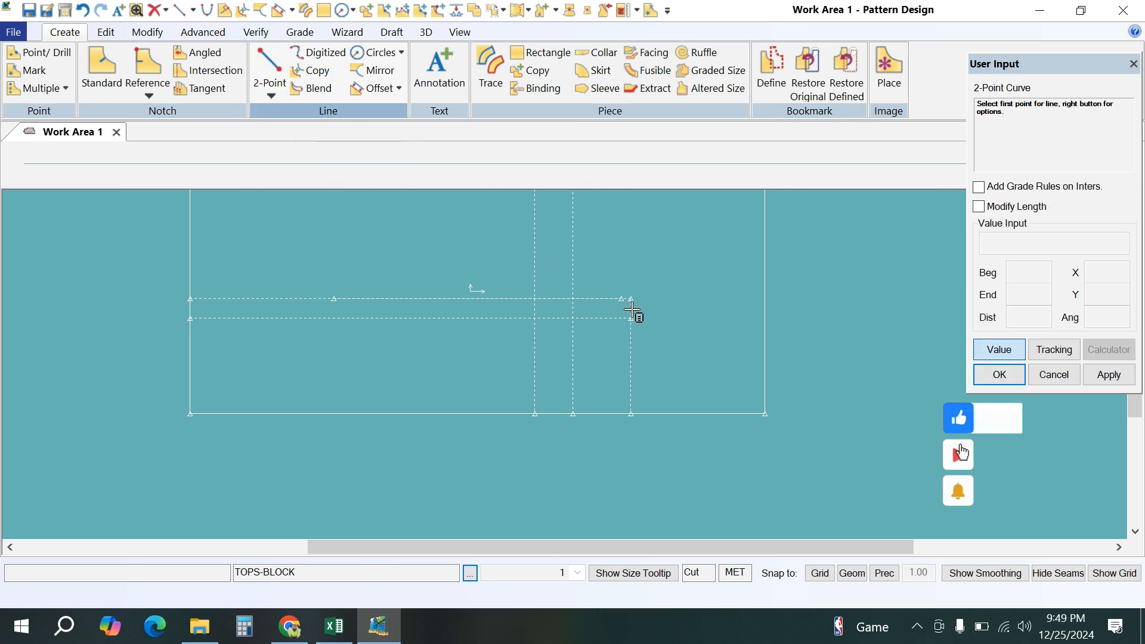
left_click(634, 295)
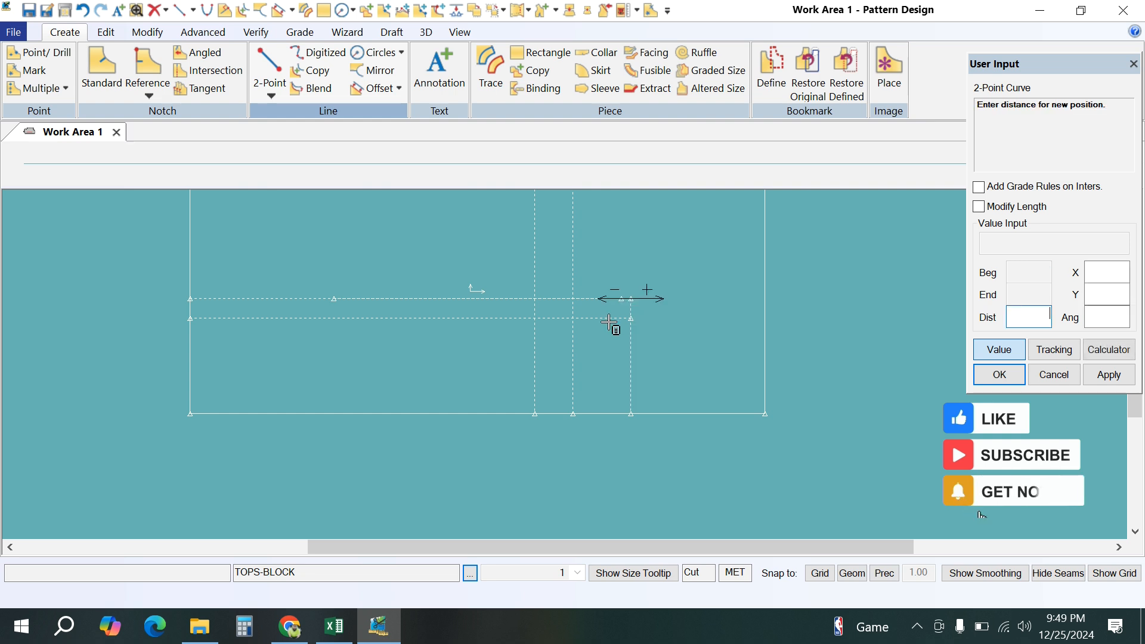
left_click(535, 413)
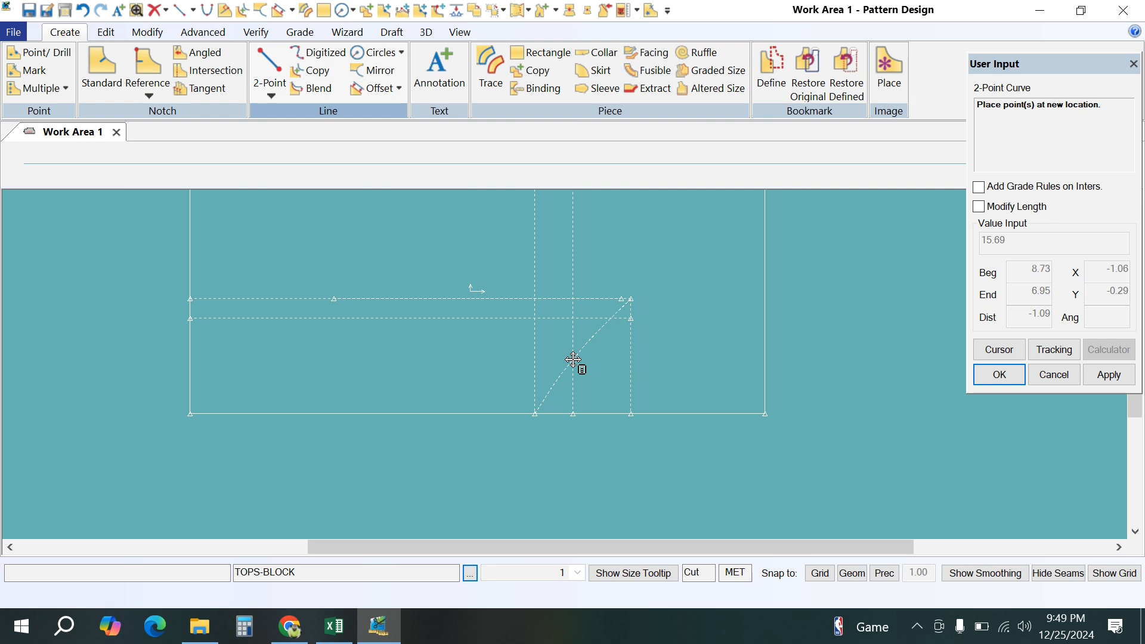
left_click(573, 359)
right_click(680, 289)
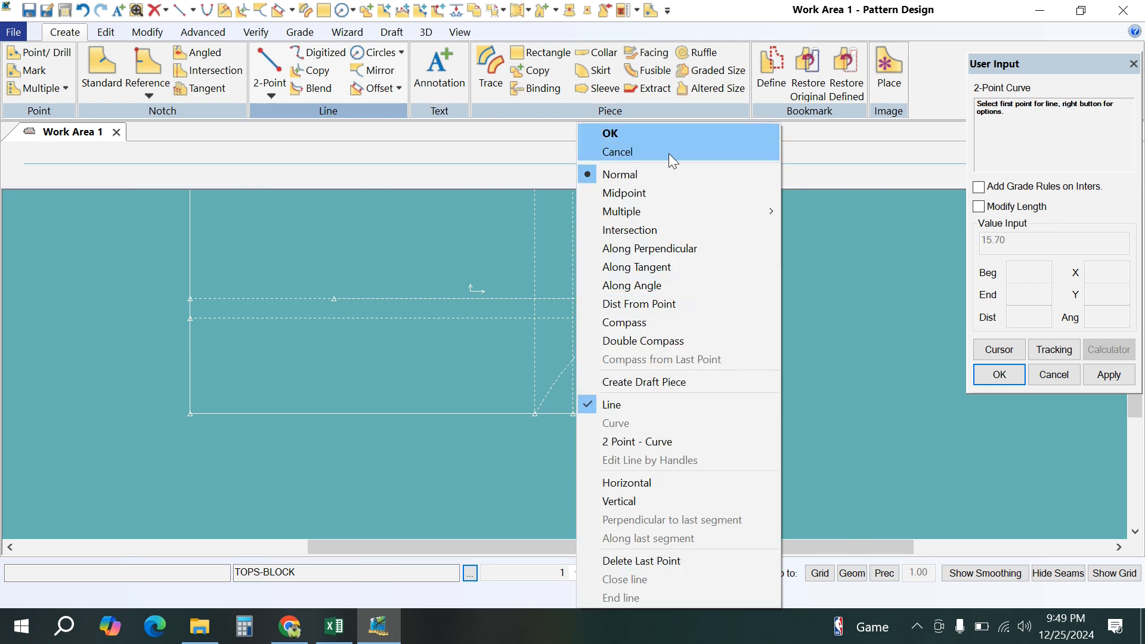
left_click(664, 134)
scroll(675, 321, "down", 2)
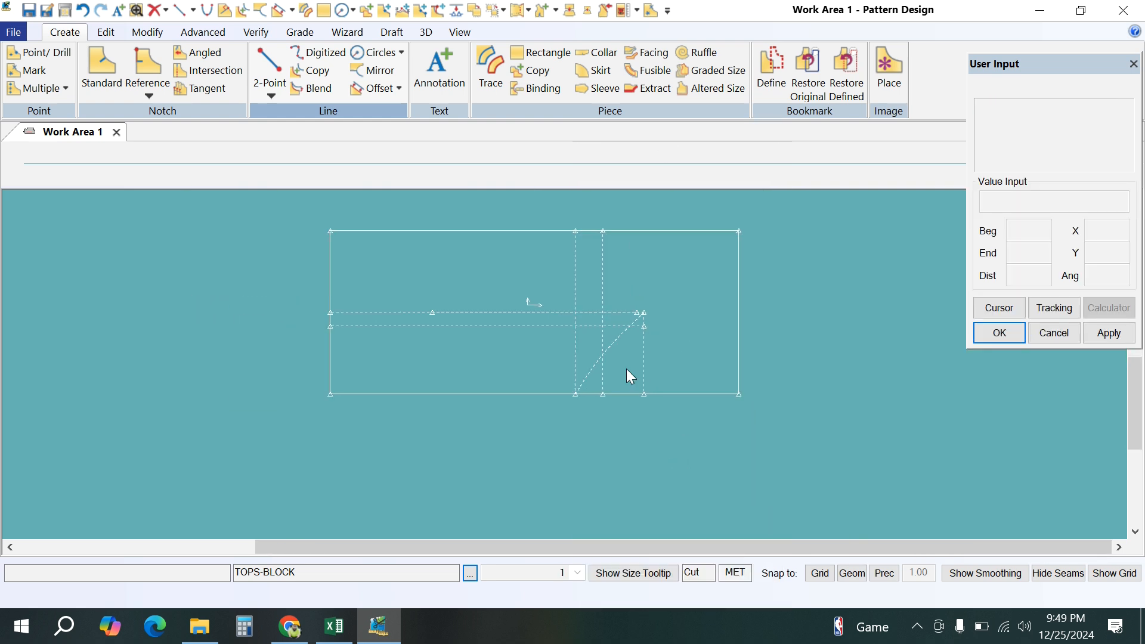
Step: Highlight the front neck drop row in yellow in Excel, and select the armhole depth row before returning to Pattern Design
left_click(334, 626)
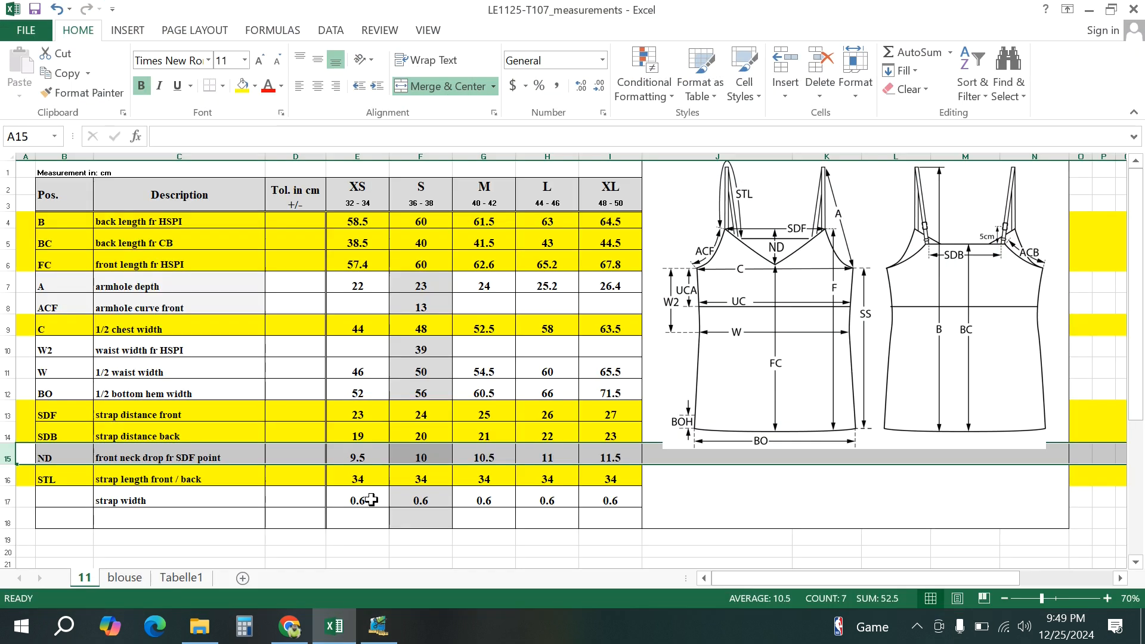
left_click(241, 84)
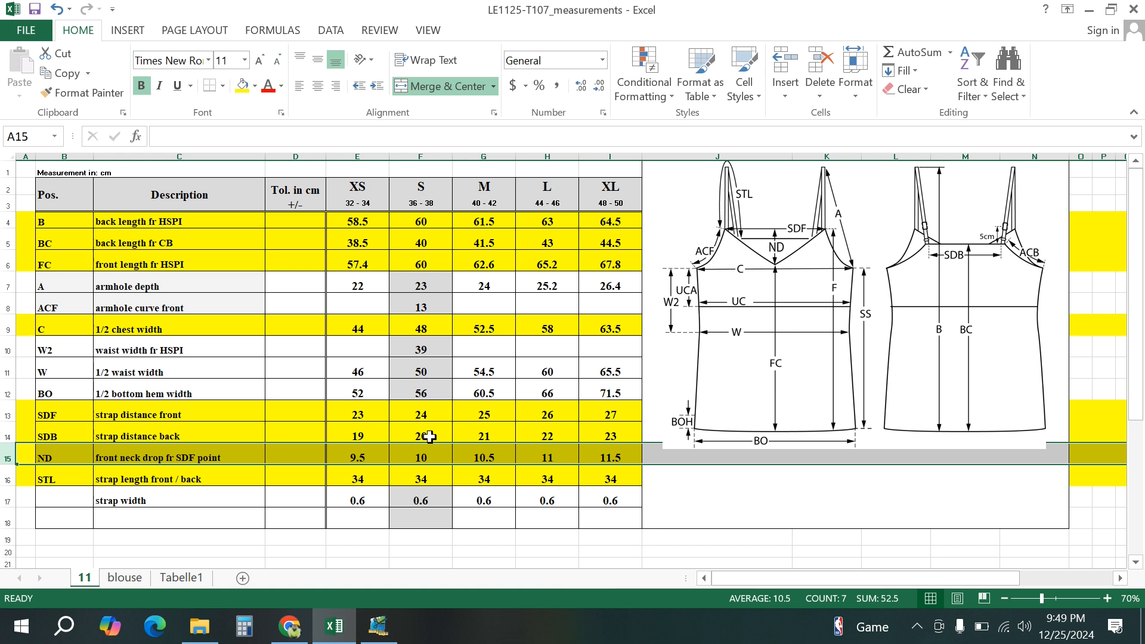
left_click(8, 286)
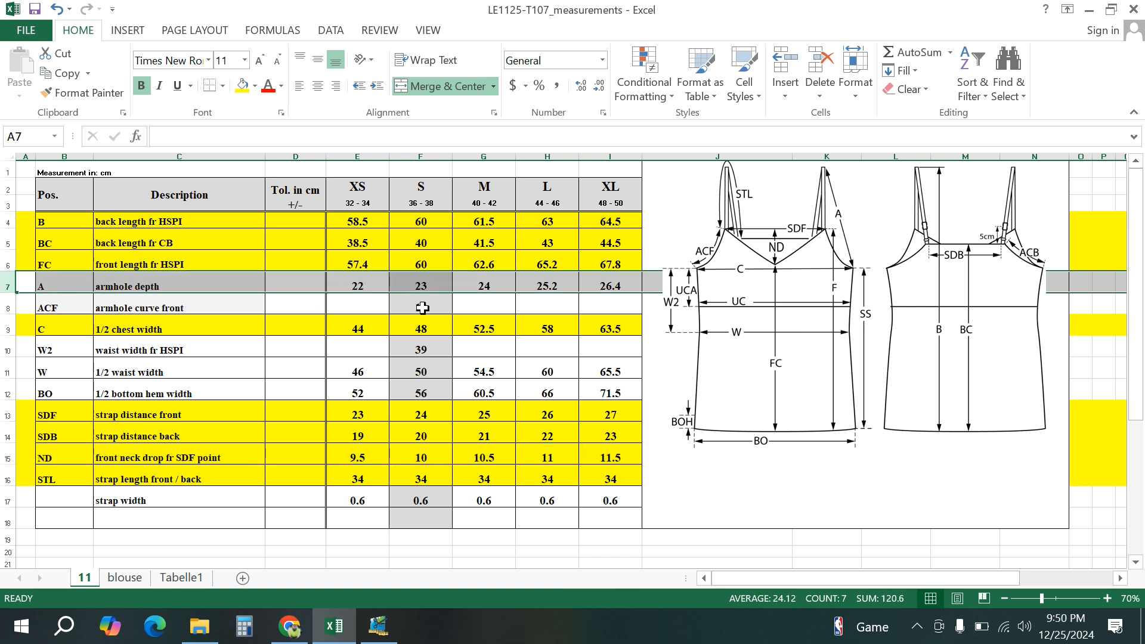
left_click(1090, 11)
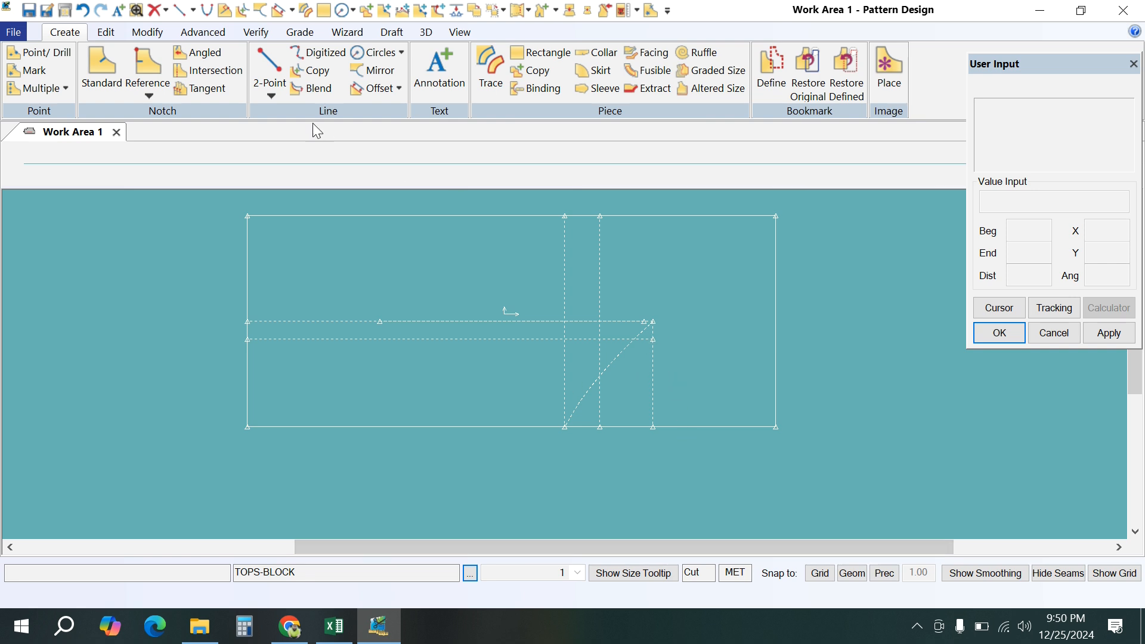
Step: Draw a straight 2-Point line about 14 cm long from the front strap point horizontally to the block's right short edge
left_click(269, 78)
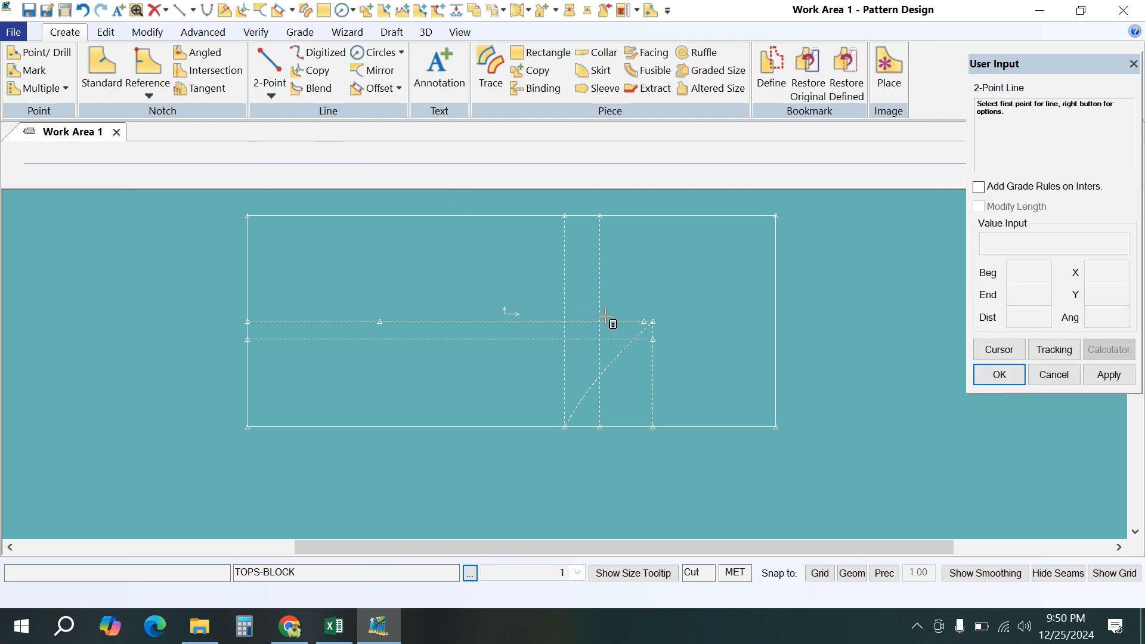
left_click(657, 321)
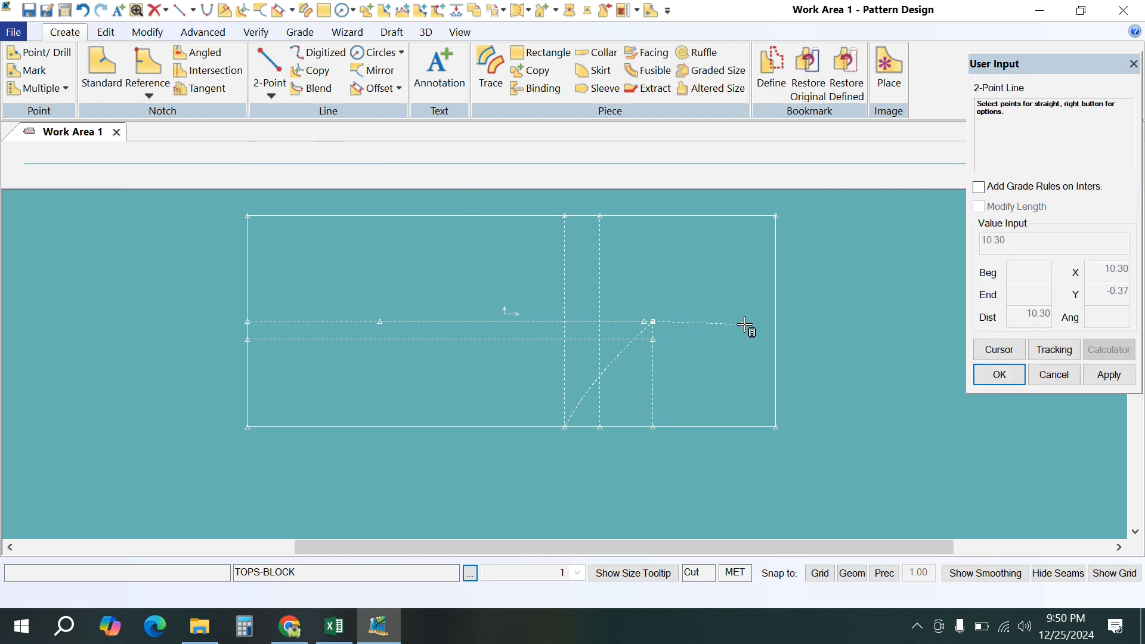
left_click(775, 321)
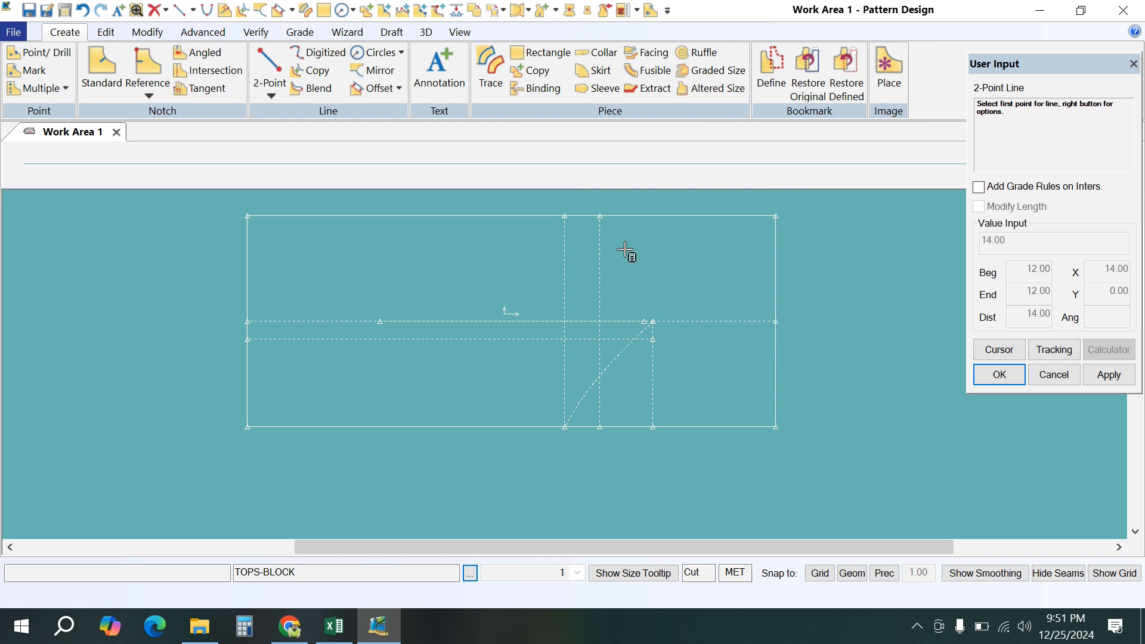
Step: Draw the armhole-depth line from the strap line's outer end to the block's upper long edge, using a Compass distance of 23
left_click(272, 66)
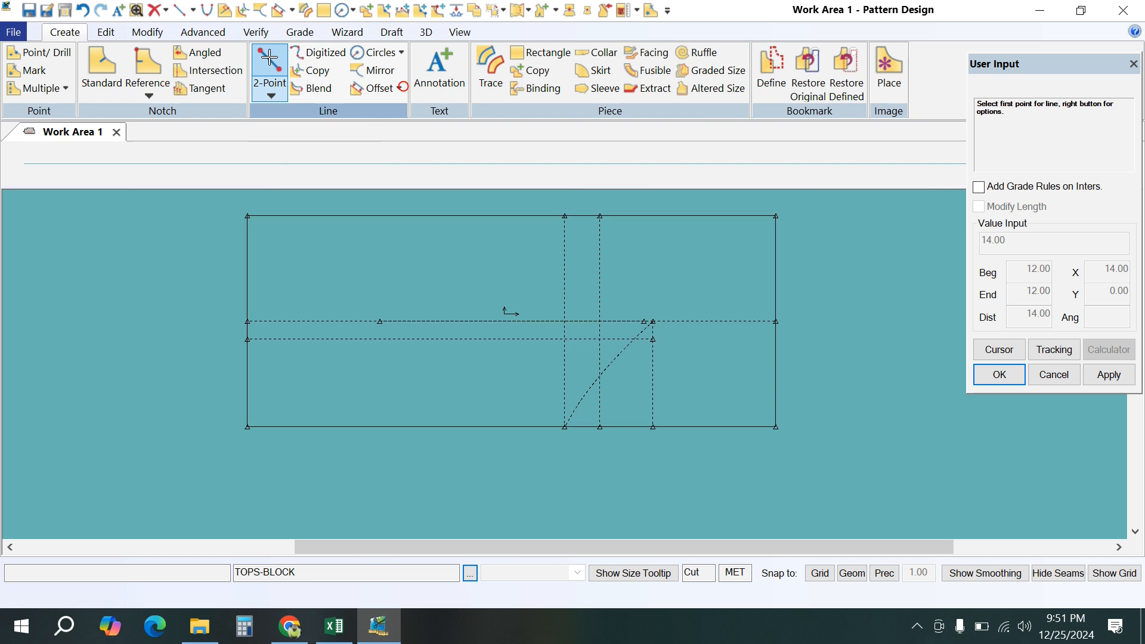
left_click(781, 324)
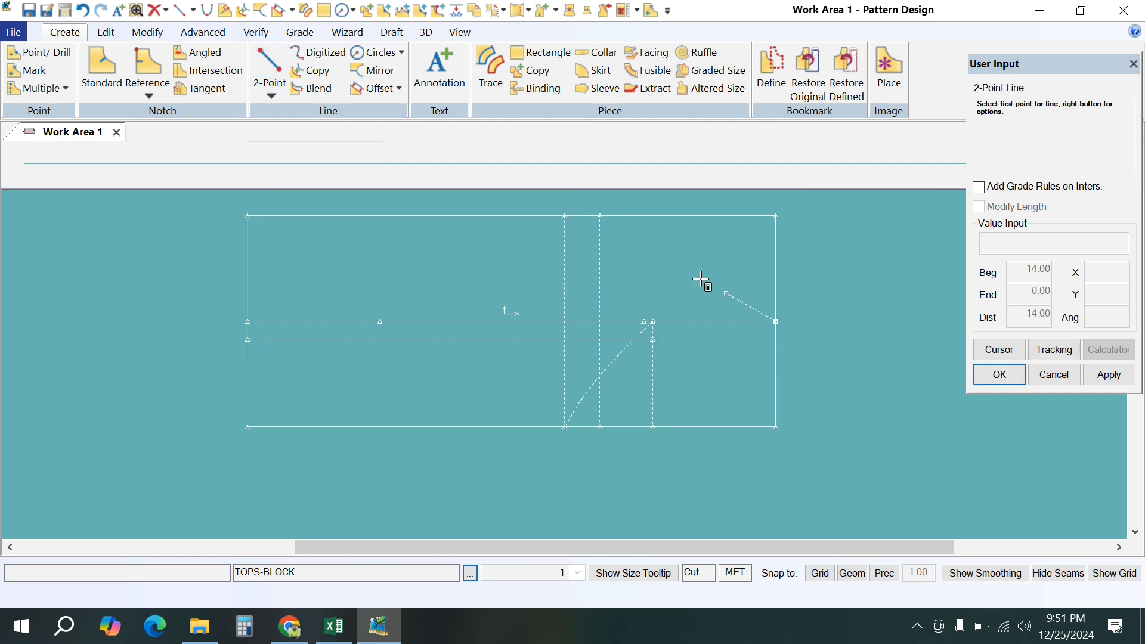
right_click(715, 263)
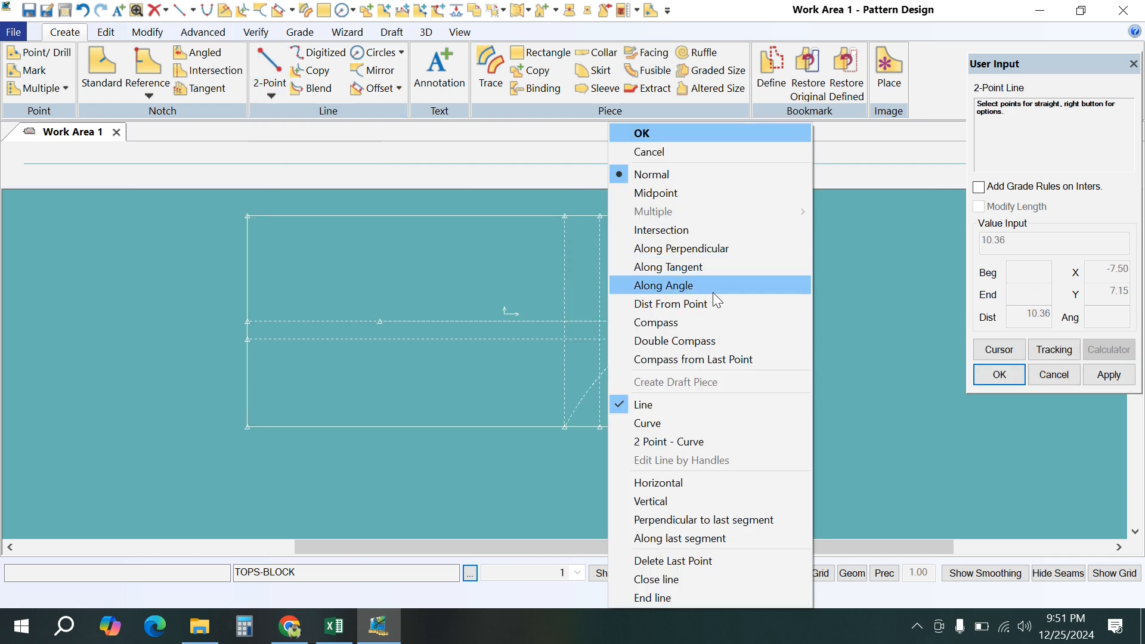
left_click(674, 322)
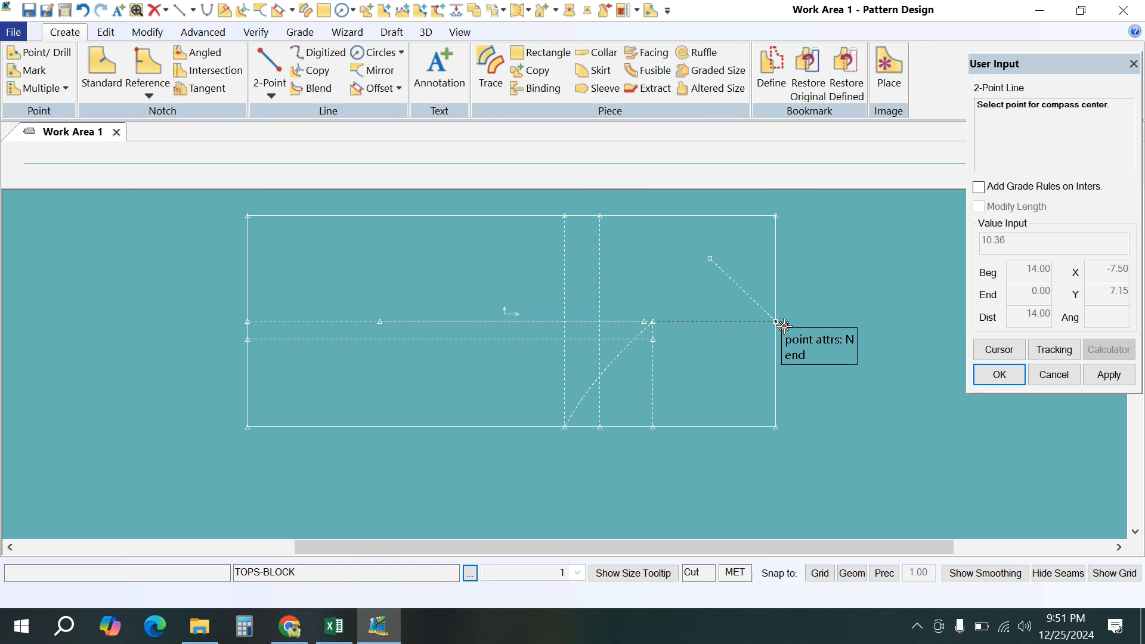
left_click(781, 322)
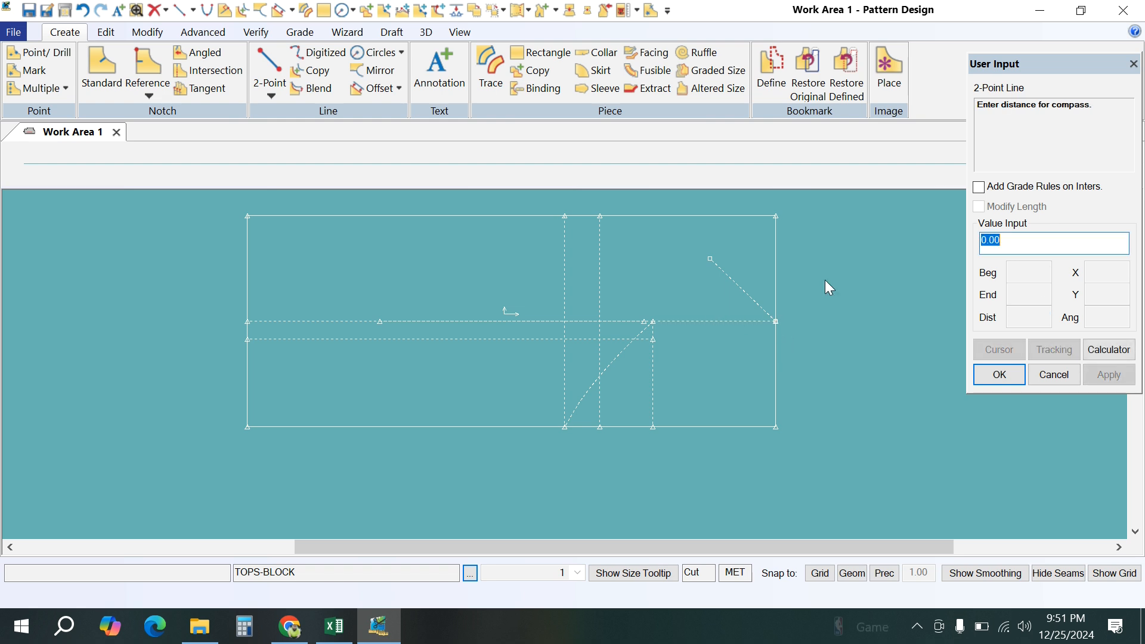
type("2")
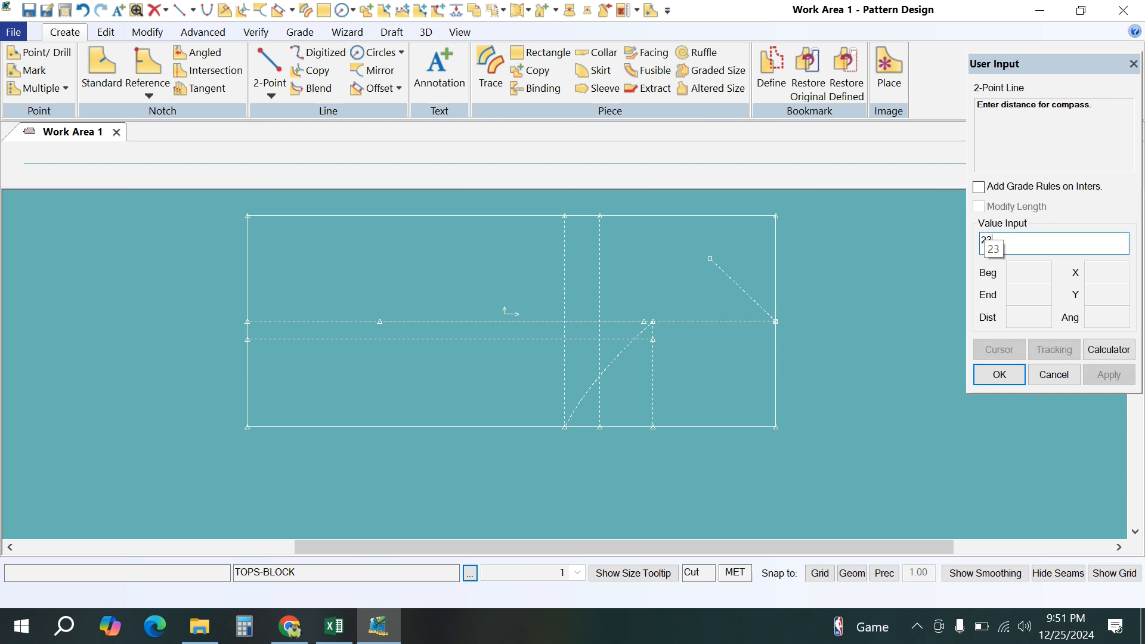
type("3")
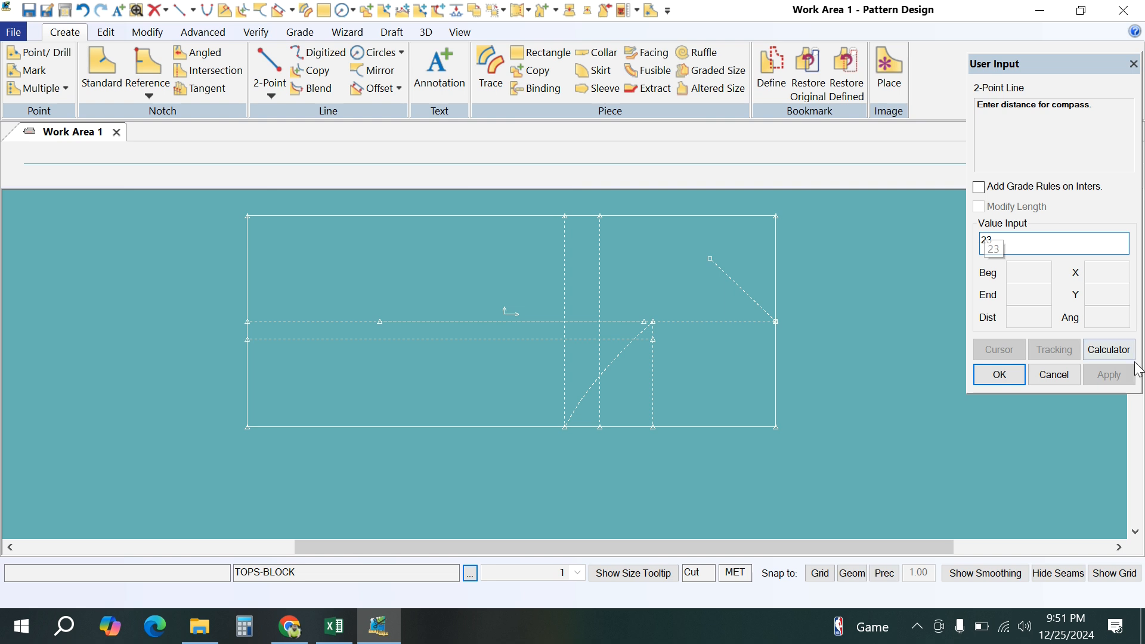
left_click(1002, 375)
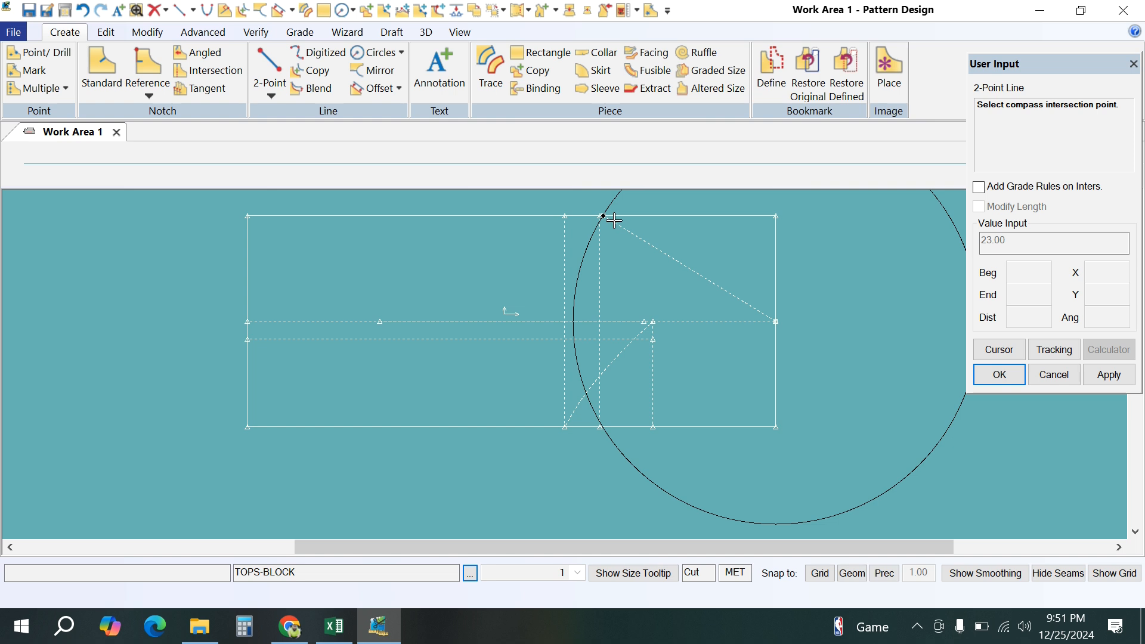
right_click(613, 220)
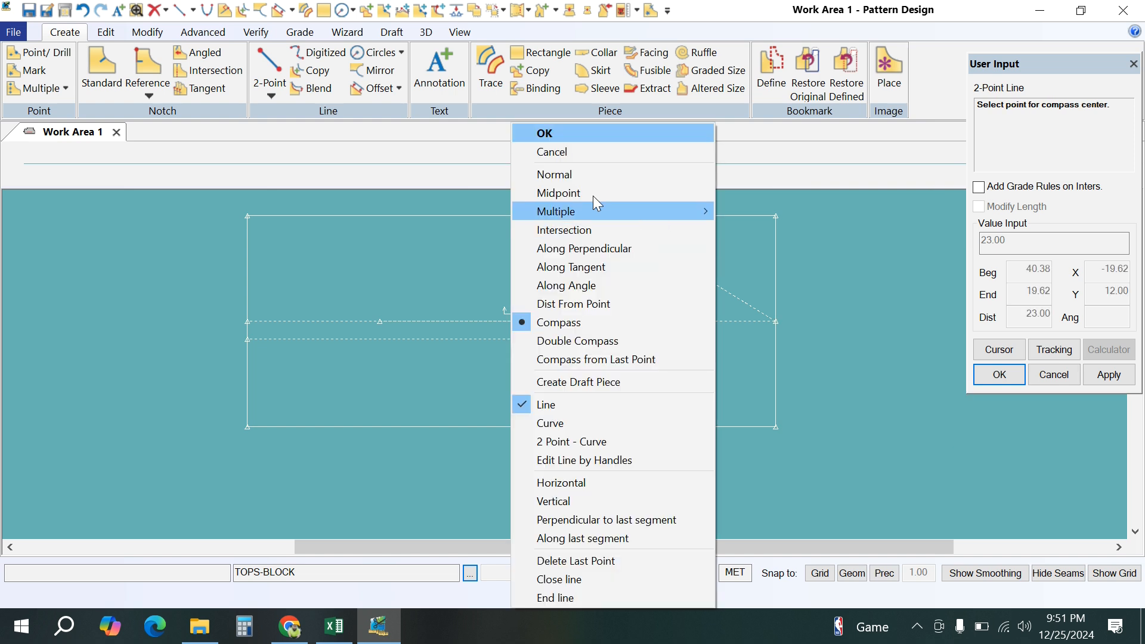
left_click(563, 131)
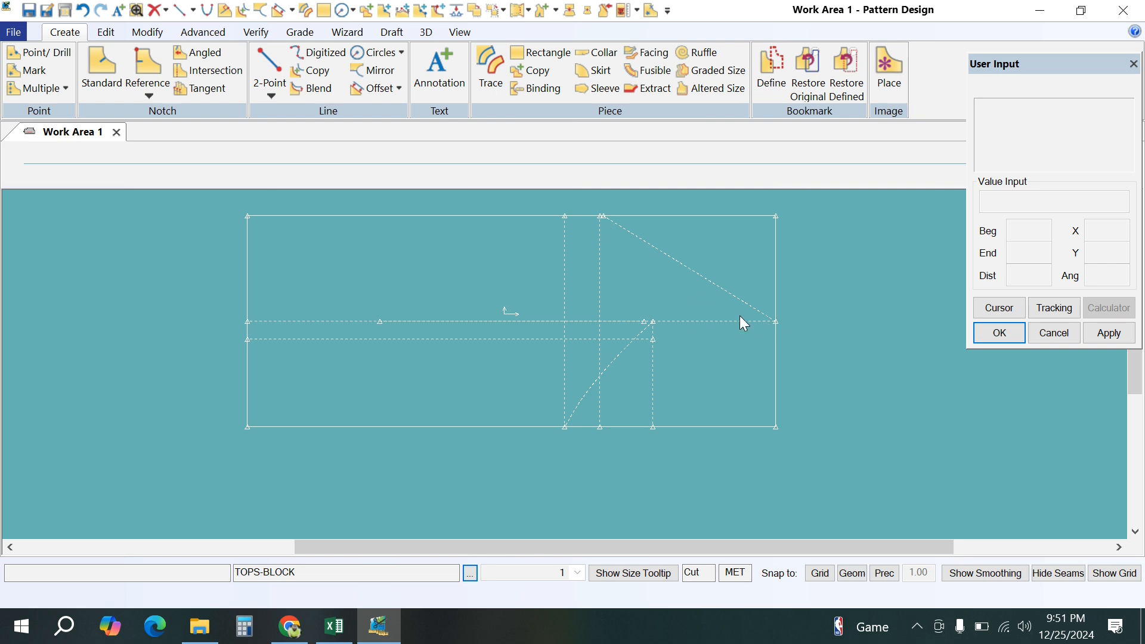
Step: Switch to Excel, highlight the armhole depth row in yellow and select the armhole curve front row
left_click(334, 626)
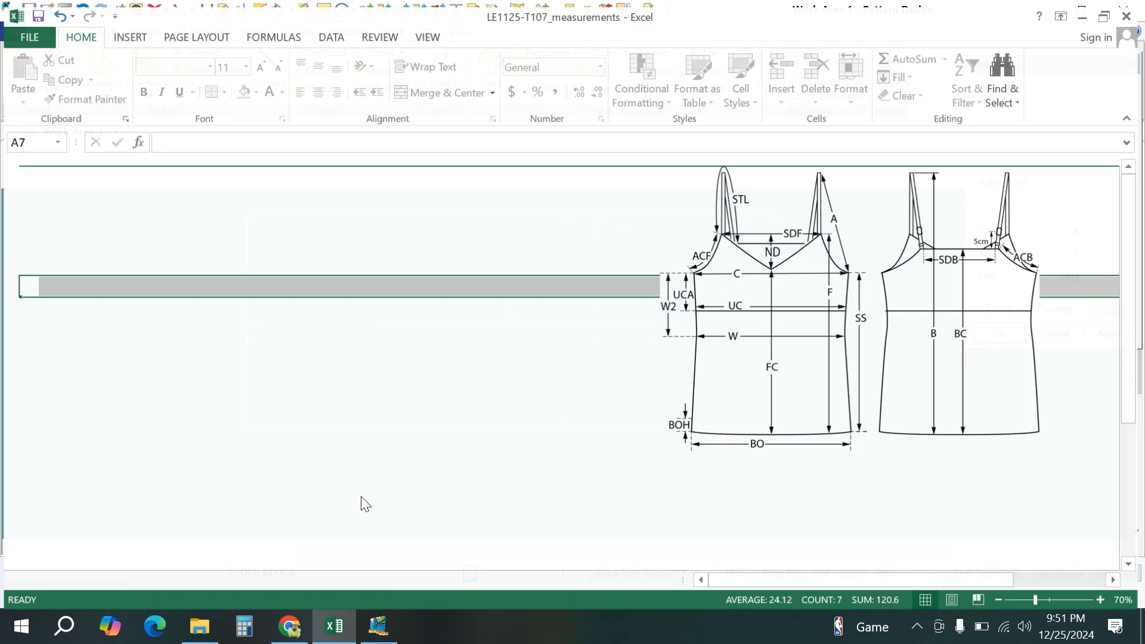
left_click(242, 85)
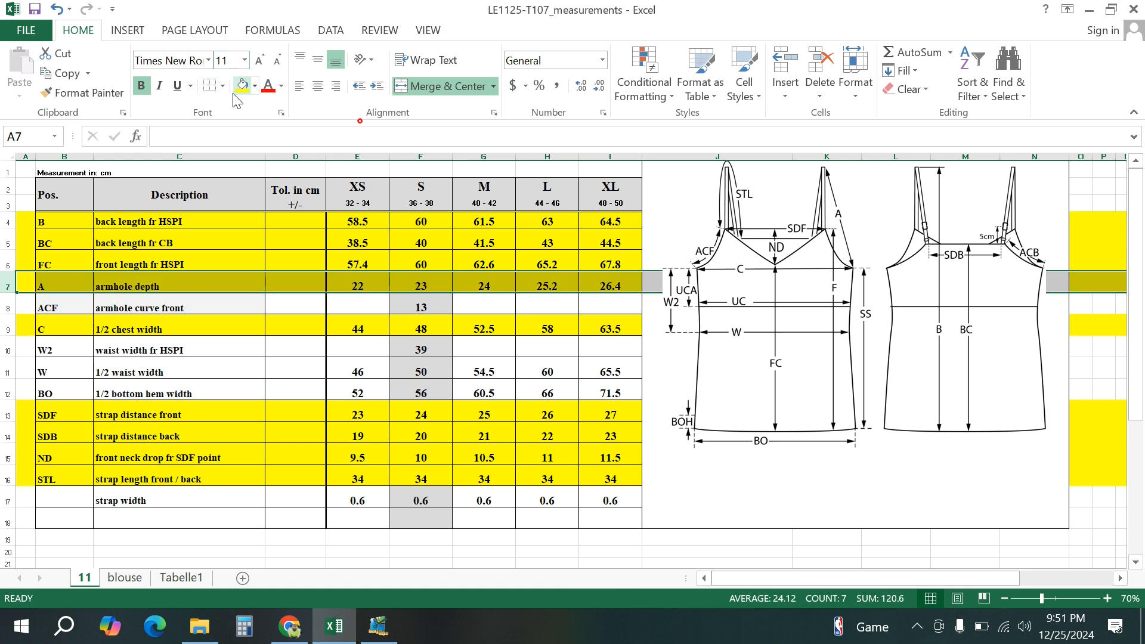
left_click(7, 306)
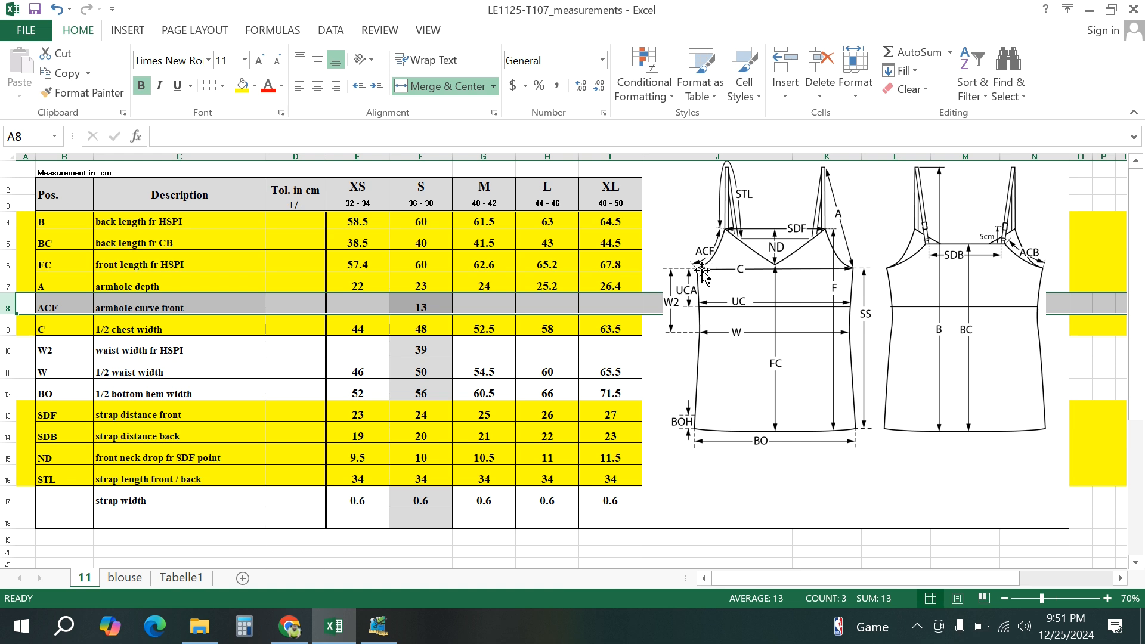
Step: Switch to Pattern Design and draw a 2-Point Curve about 13.96 cm long from the armhole-depth point to the front strap point
left_click(1089, 13)
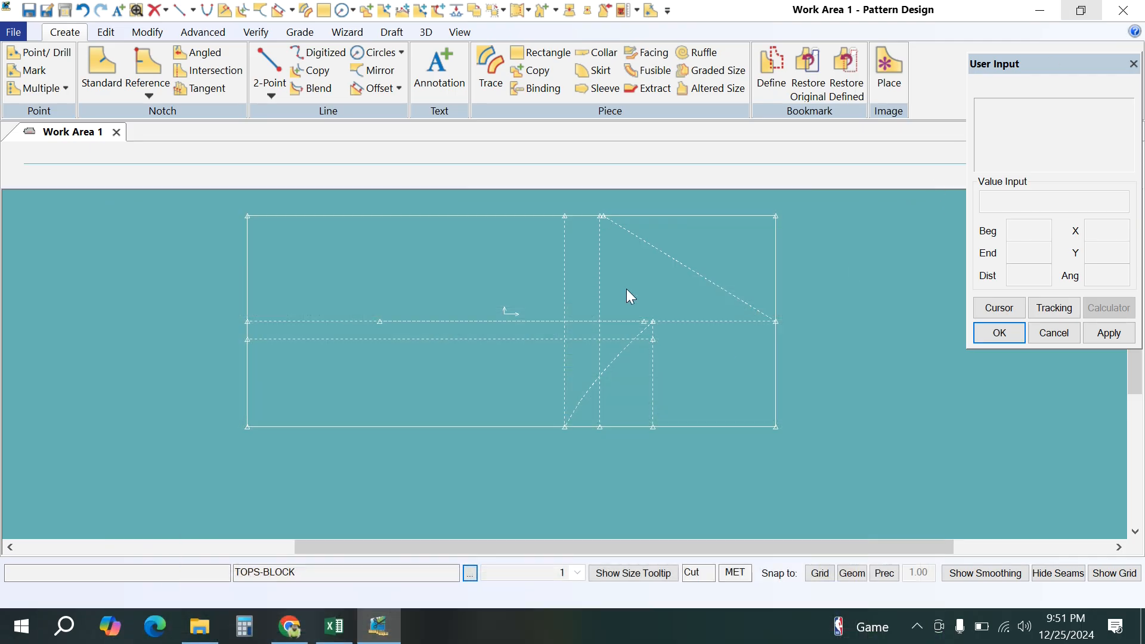
left_click(270, 93)
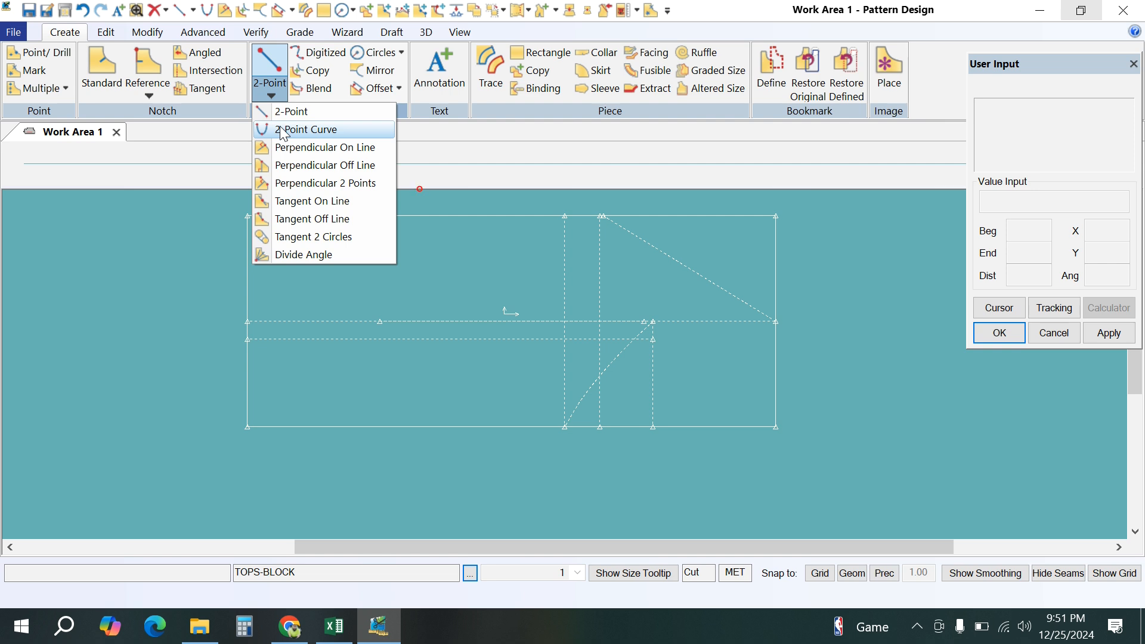
left_click(283, 130)
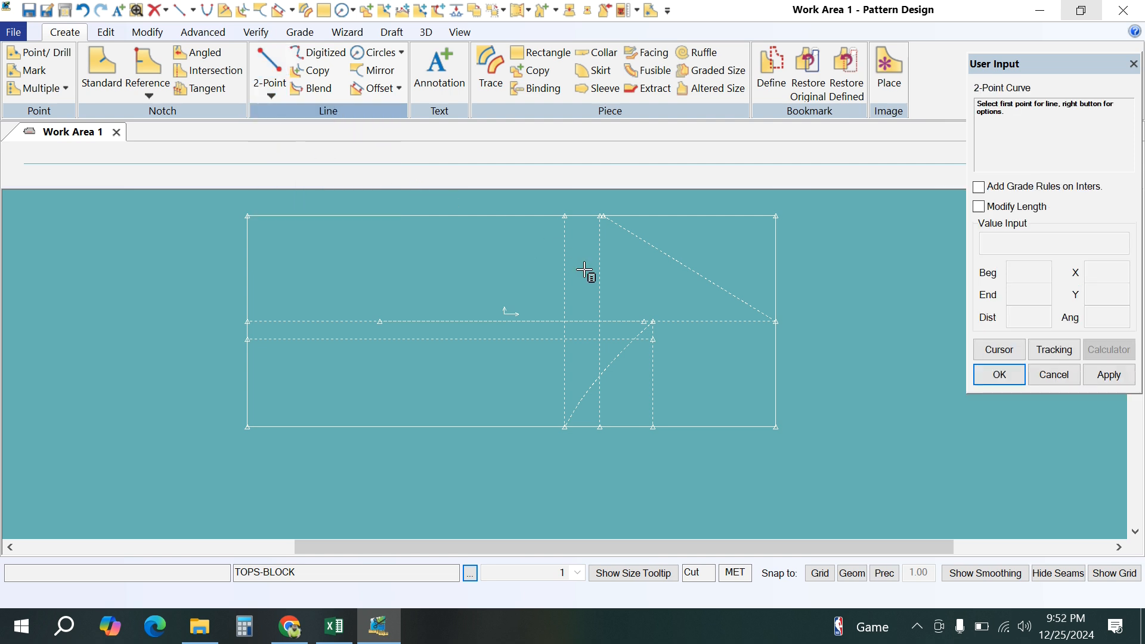
left_click(601, 217)
left_click(656, 326)
left_click(643, 301)
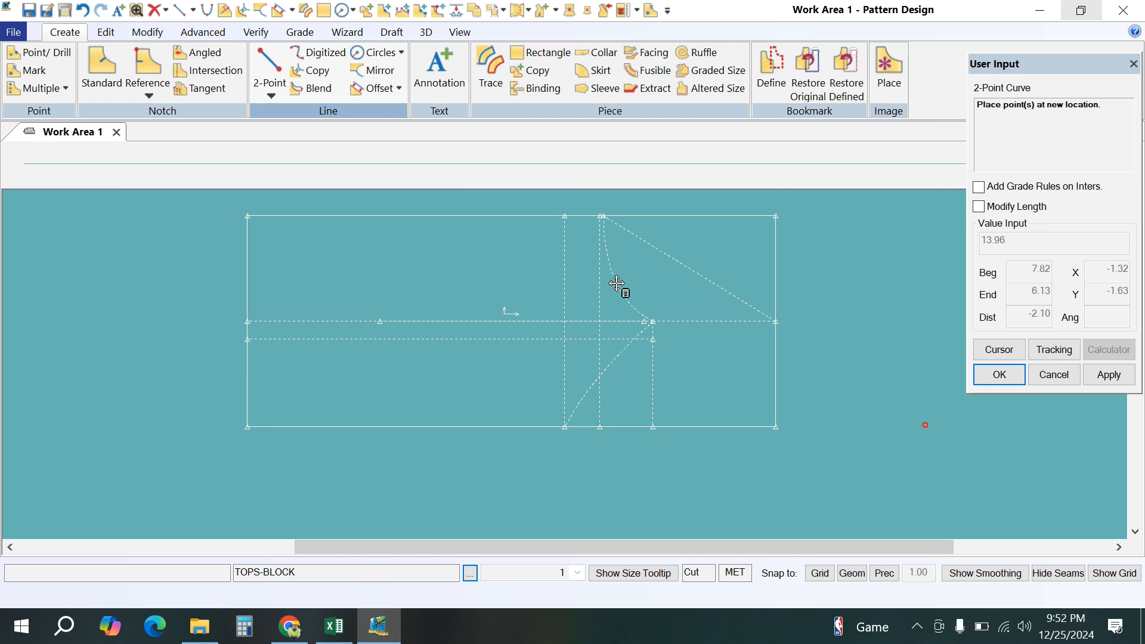
left_click(618, 284)
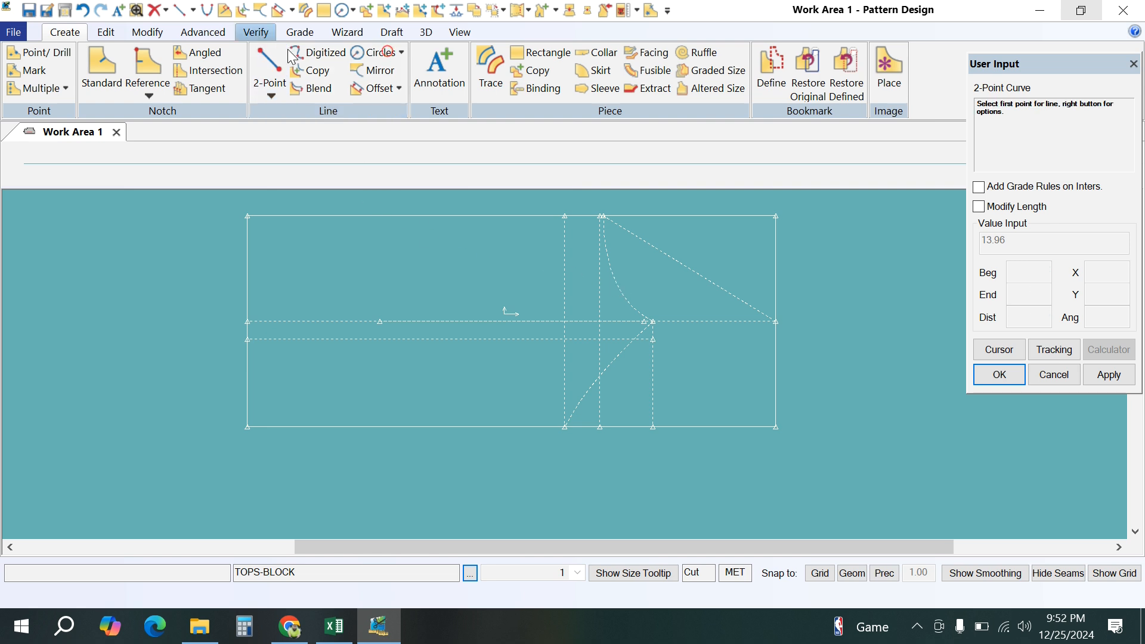
Step: Measure the line length of the new front armhole curve
left_click(256, 33)
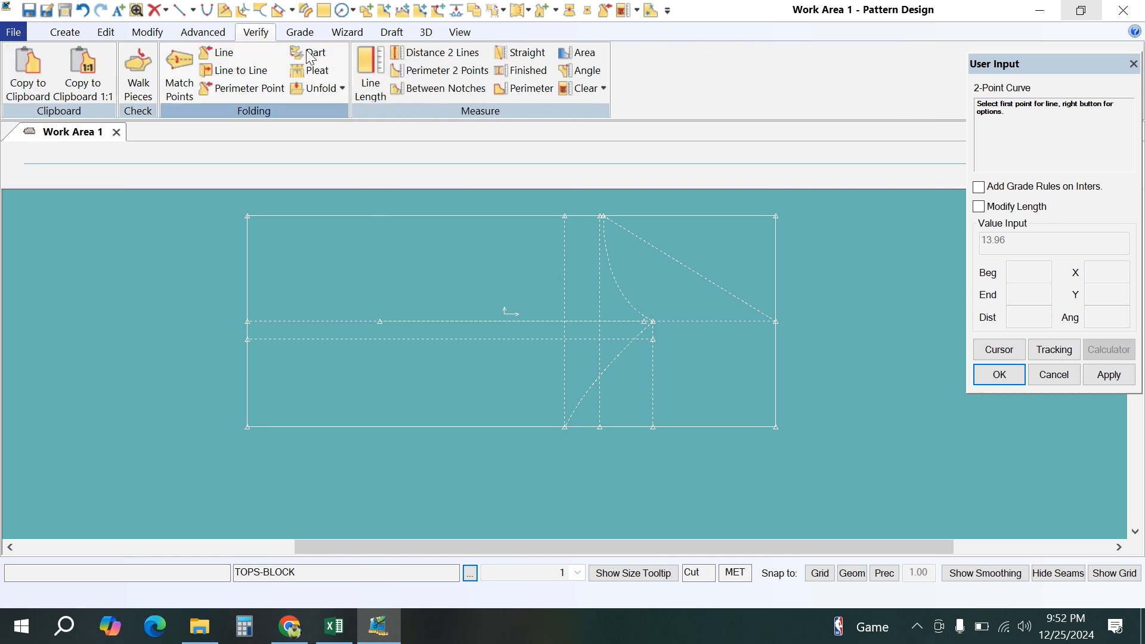
left_click(368, 70)
left_click(608, 264)
right_click(720, 253)
left_click(720, 252)
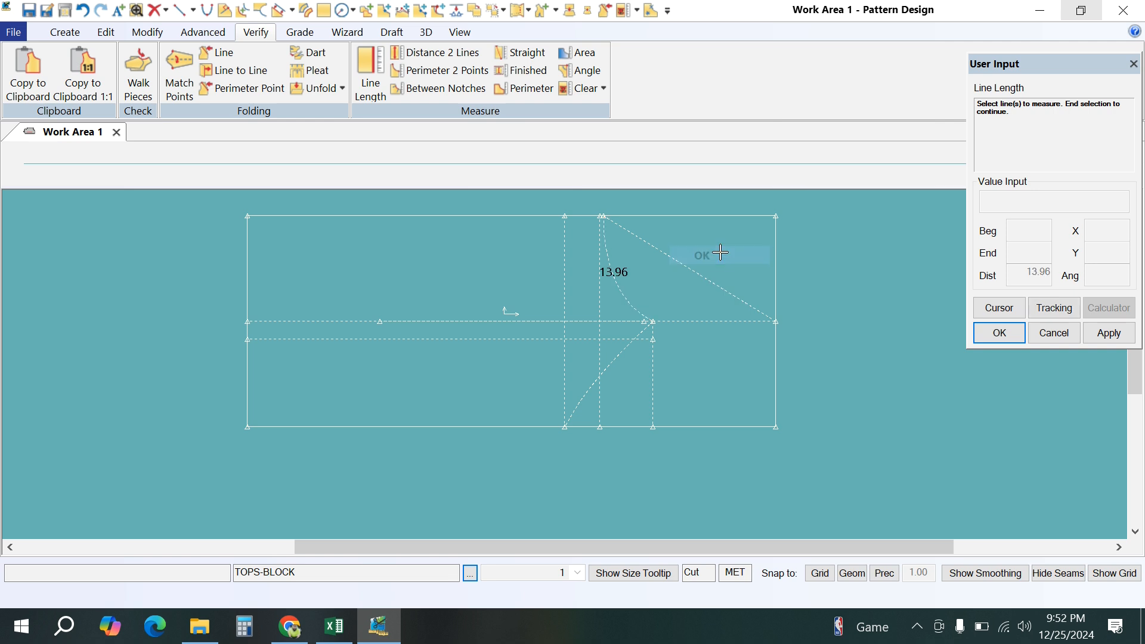
right_click(717, 242)
left_click(717, 242)
scroll(638, 353, "down", 1)
scroll(625, 260, "up", 3)
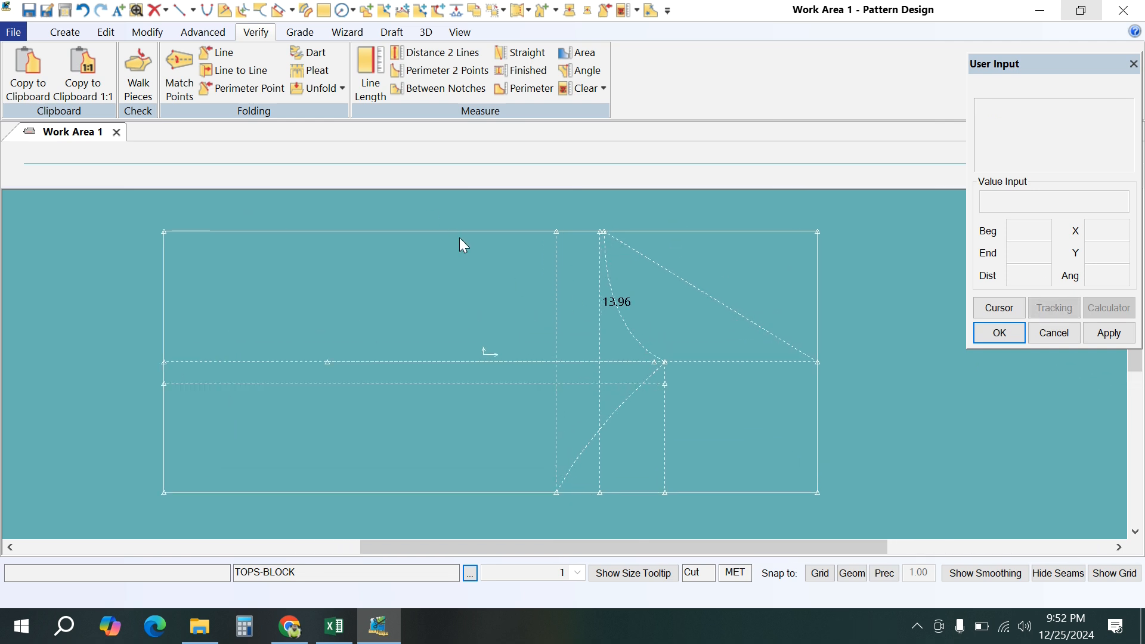
Step: Smooth the front armhole curve repeatedly with a smooth factor of 1.0 until its length is about 13.36 cm
left_click(148, 32)
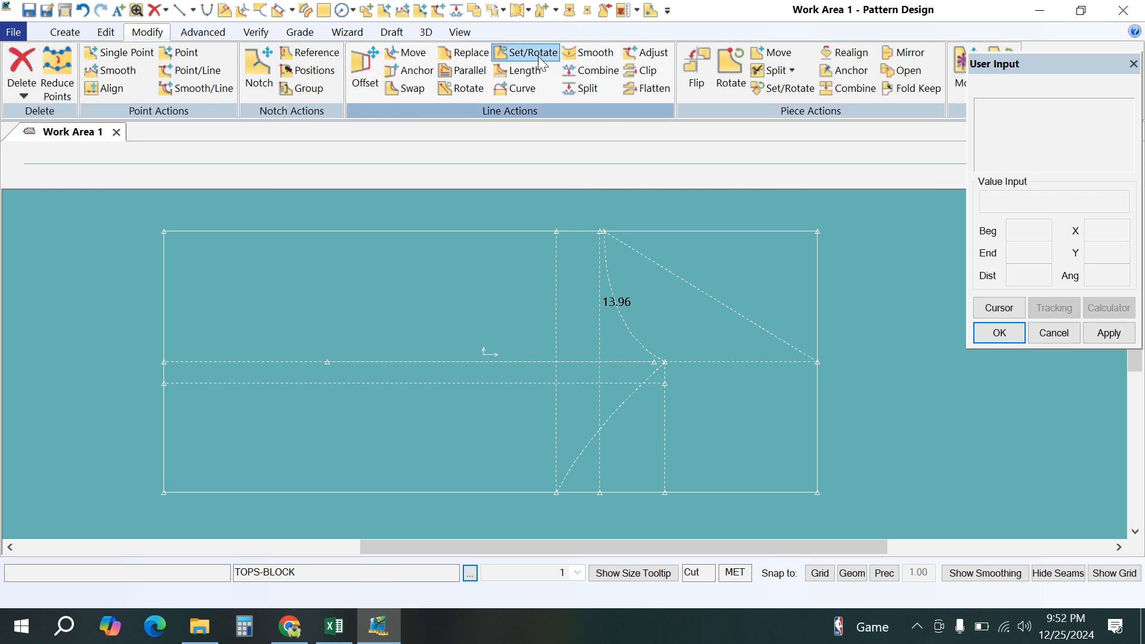
left_click(590, 55)
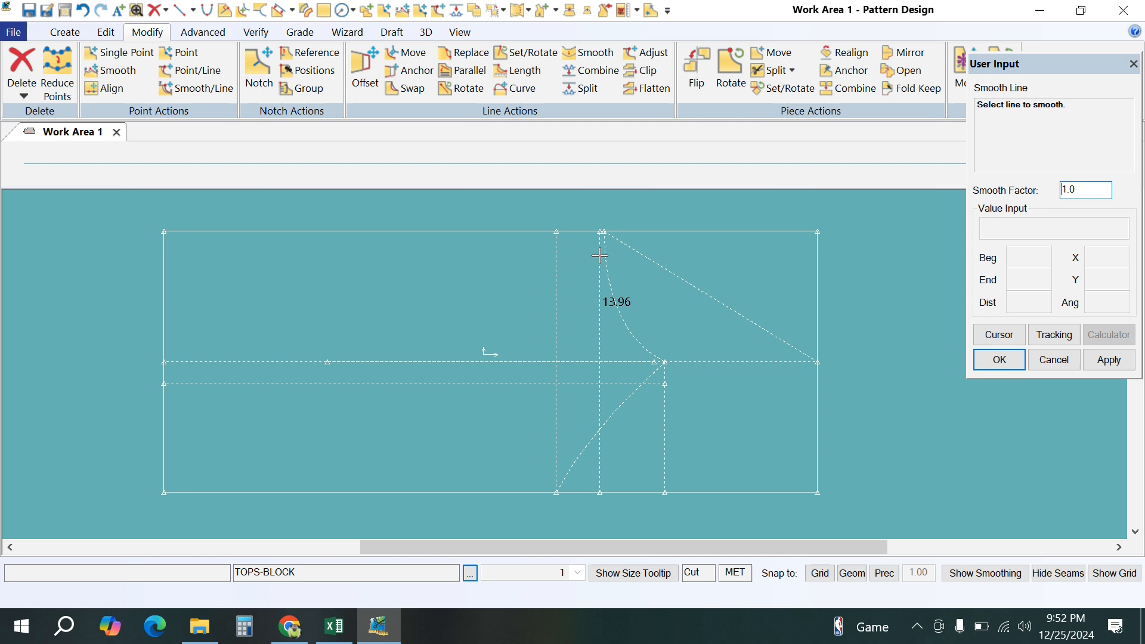
left_click(612, 288)
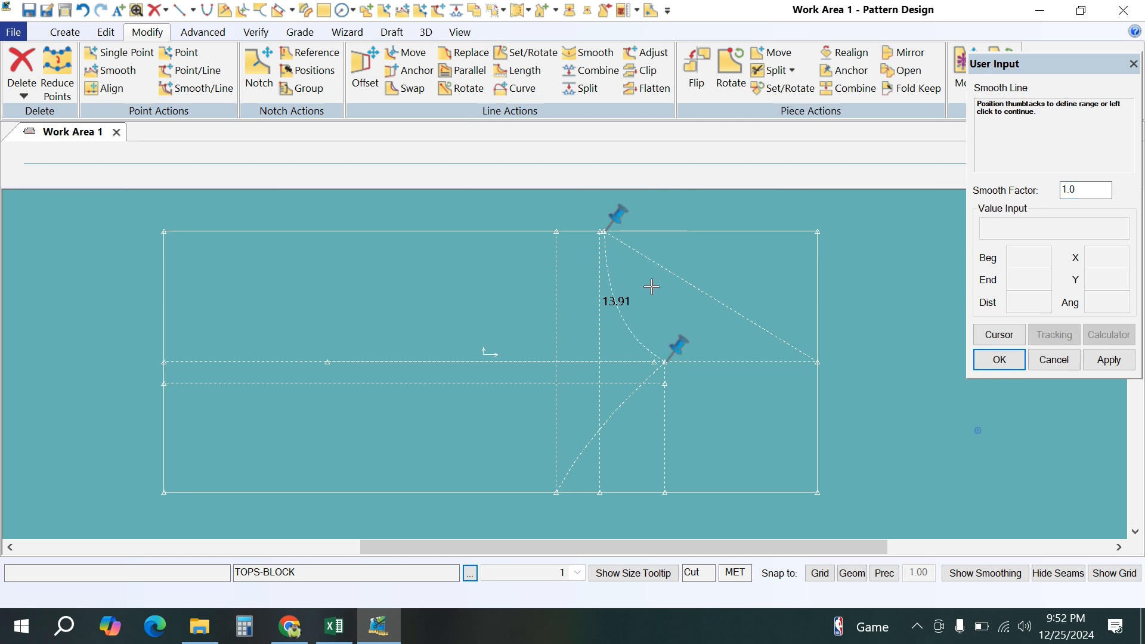
scroll(652, 287, "up", 3)
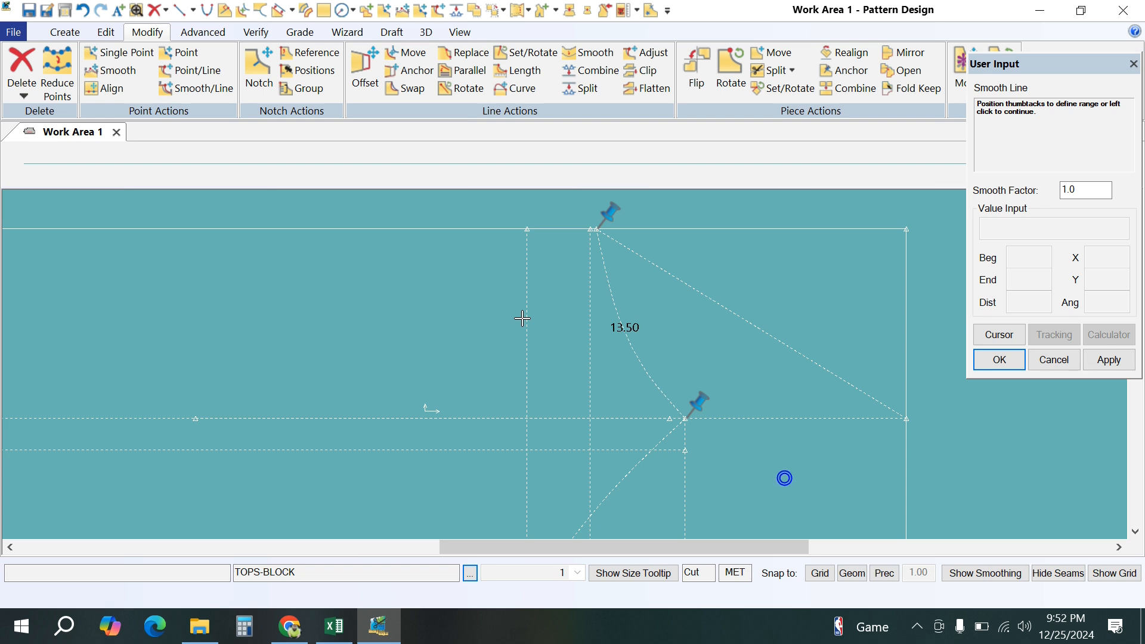
right_click(747, 257)
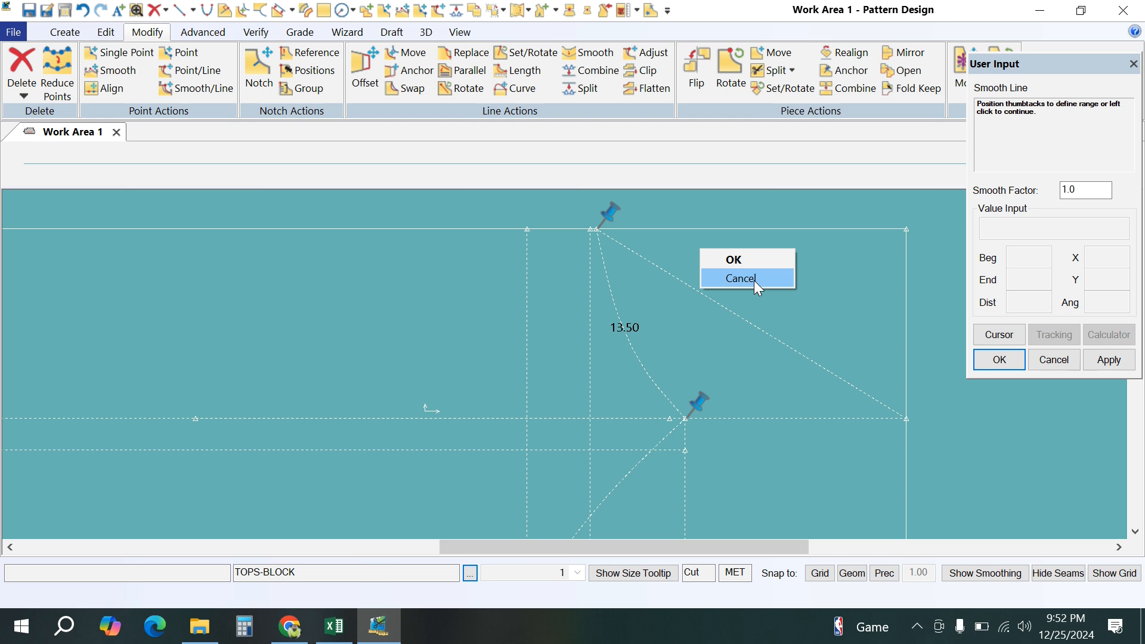
left_click(673, 326)
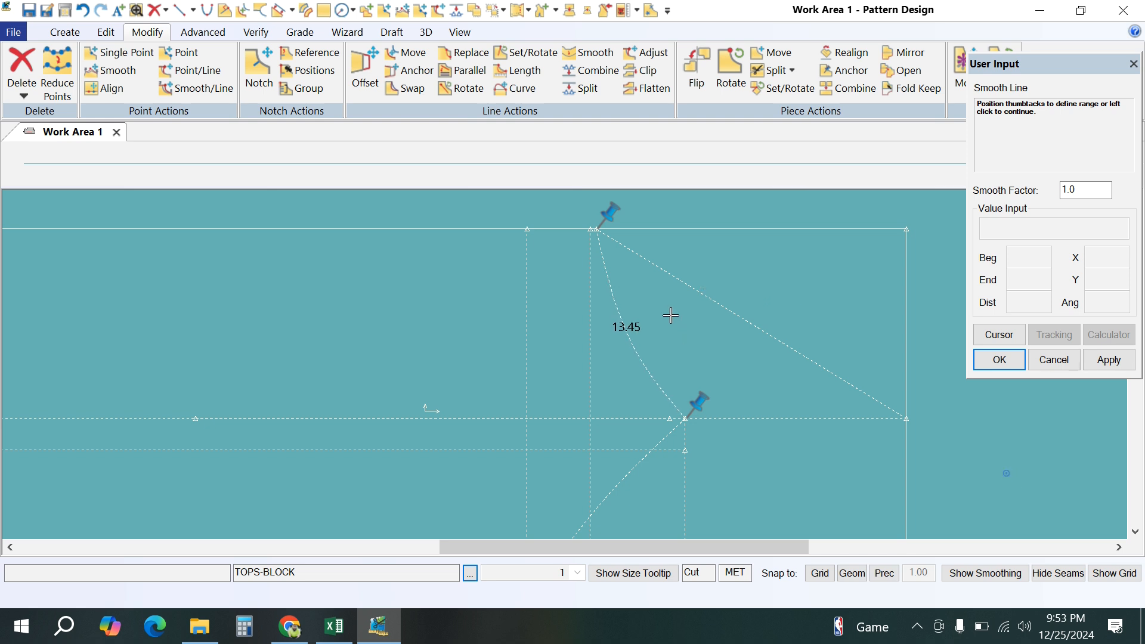
left_click(671, 316)
left_click(671, 315)
left_click(671, 315)
left_click(670, 315)
left_click(746, 268)
right_click(746, 263)
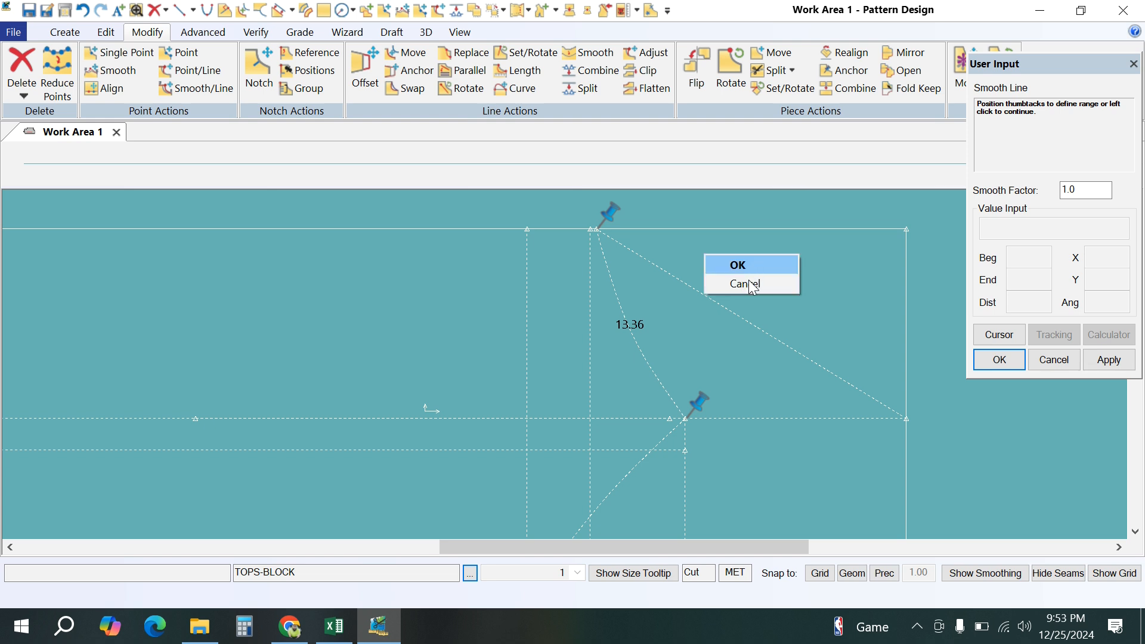
left_click(752, 279)
right_click(750, 280)
left_click(747, 296)
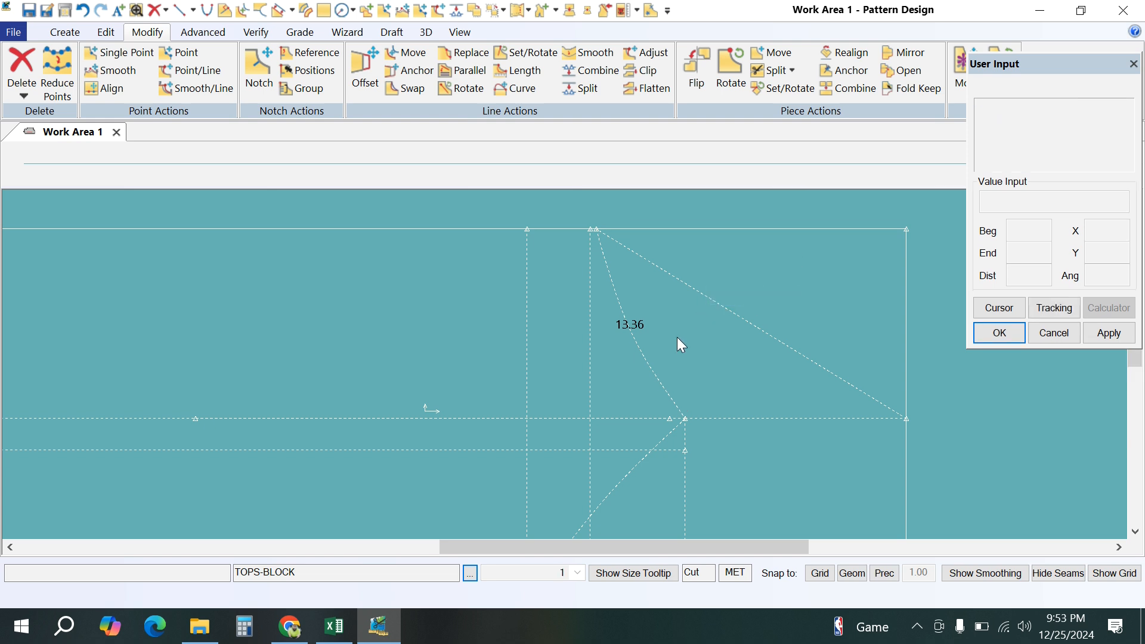
Step: Switch to Excel, highlight the armhole curve front row in yellow and select the waist width fr HSPI row
scroll(599, 356, "down", 4)
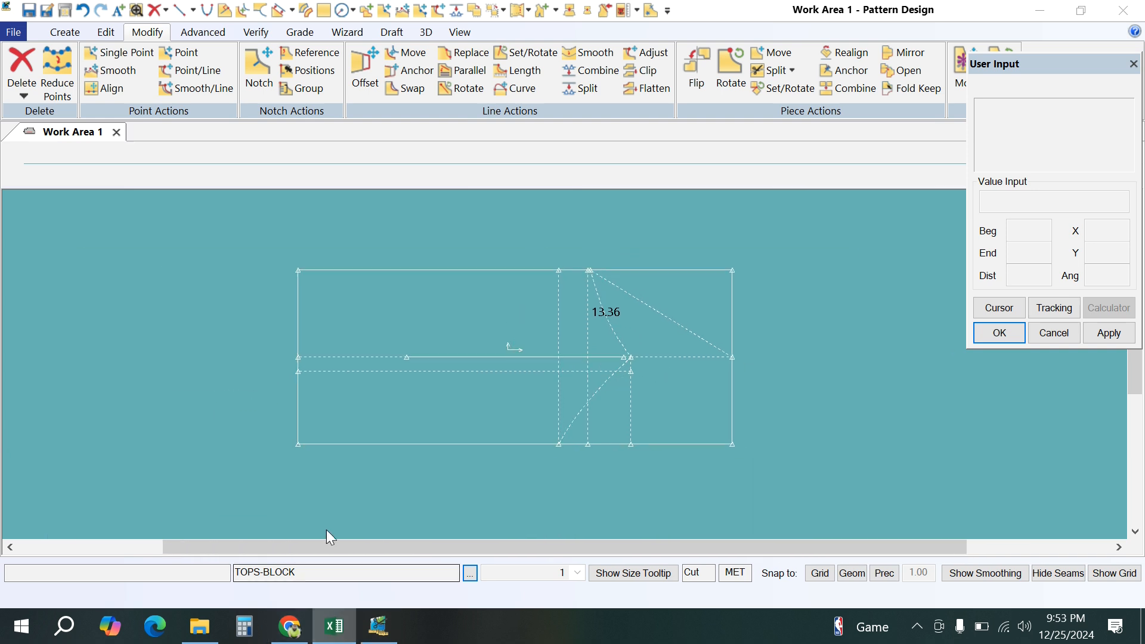
left_click(334, 626)
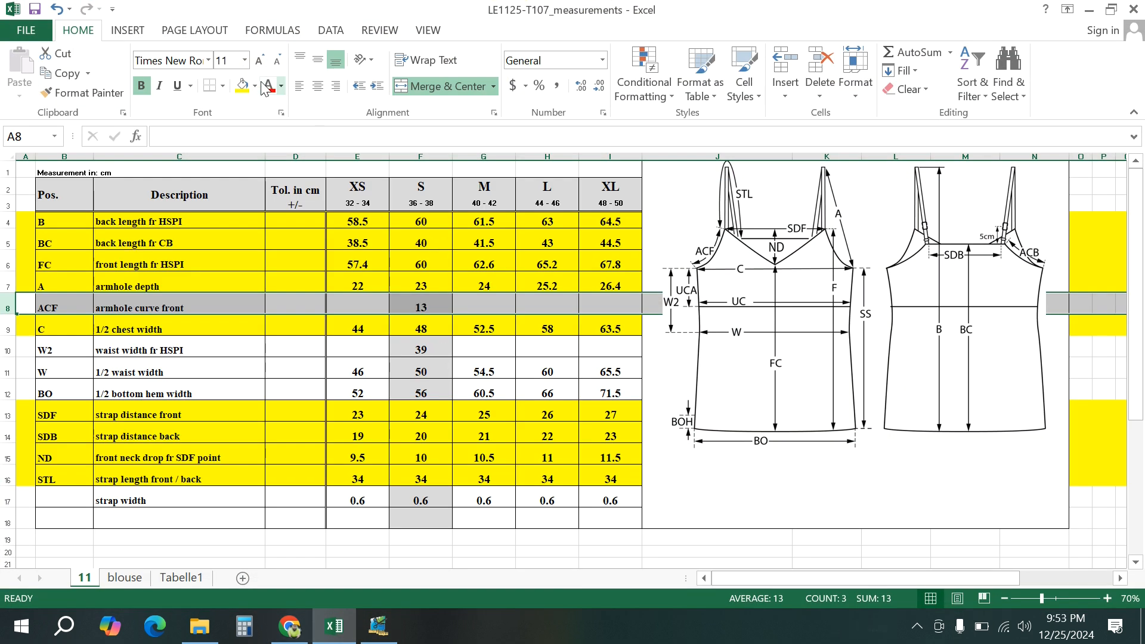
left_click(242, 86)
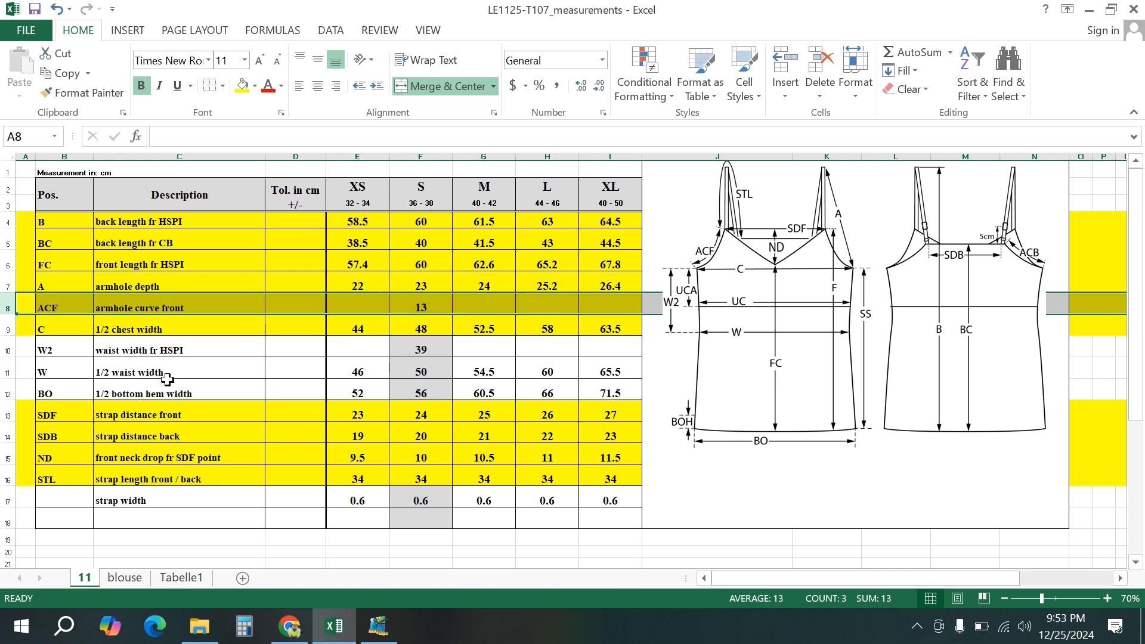
left_click(8, 350)
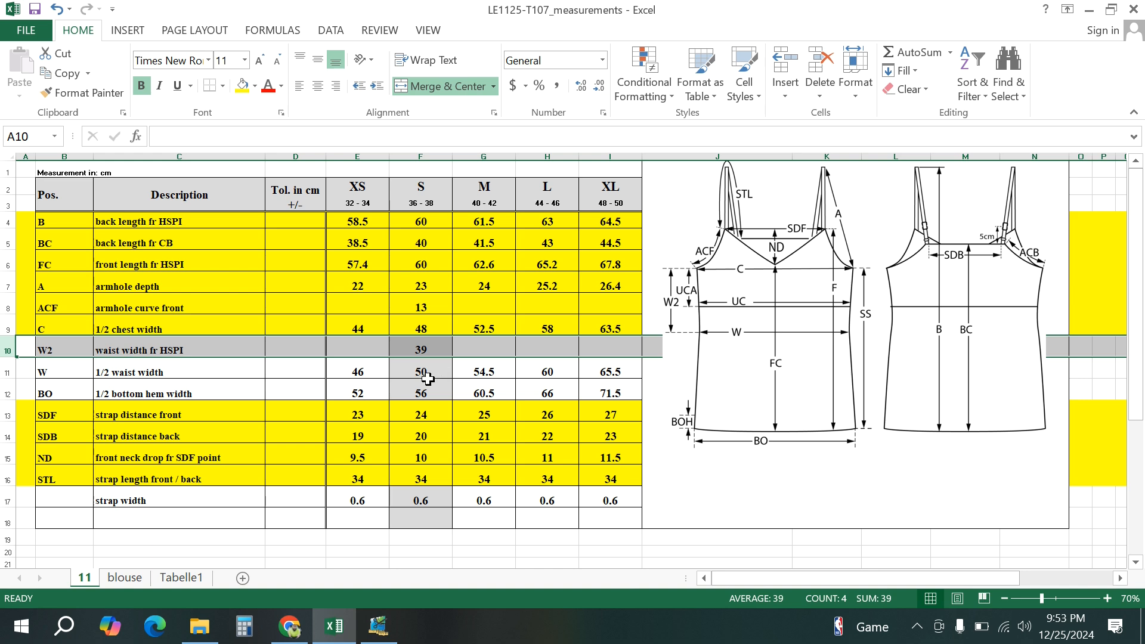
Step: Return to Pattern Design and create the waist line by offsetting the block's short edge on the strap side by -39
left_click(1089, 10)
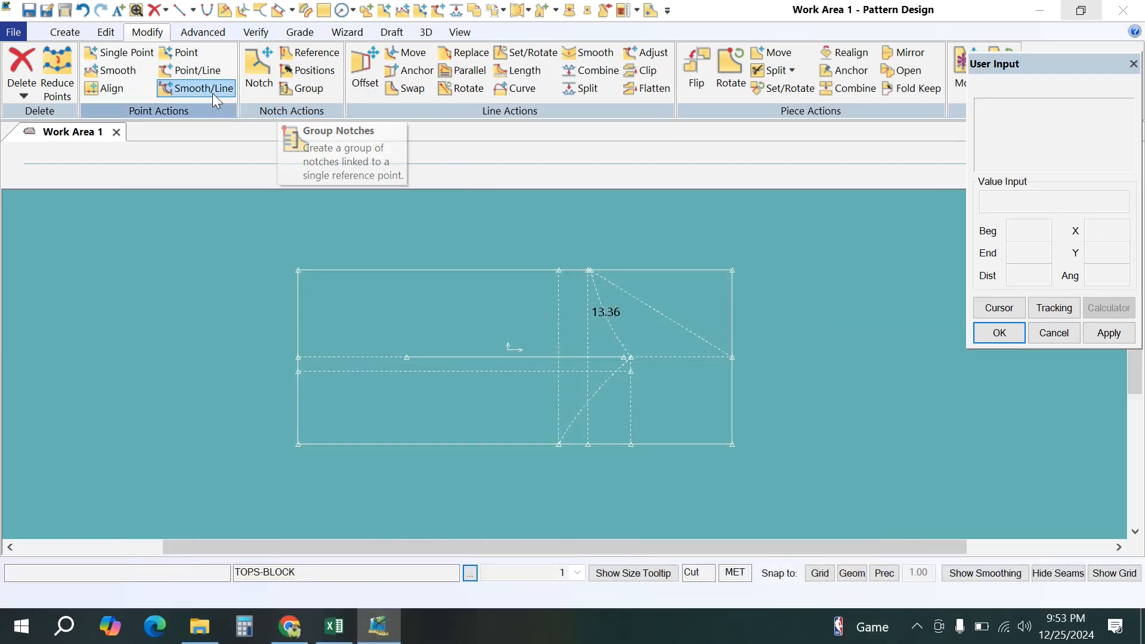
left_click(60, 34)
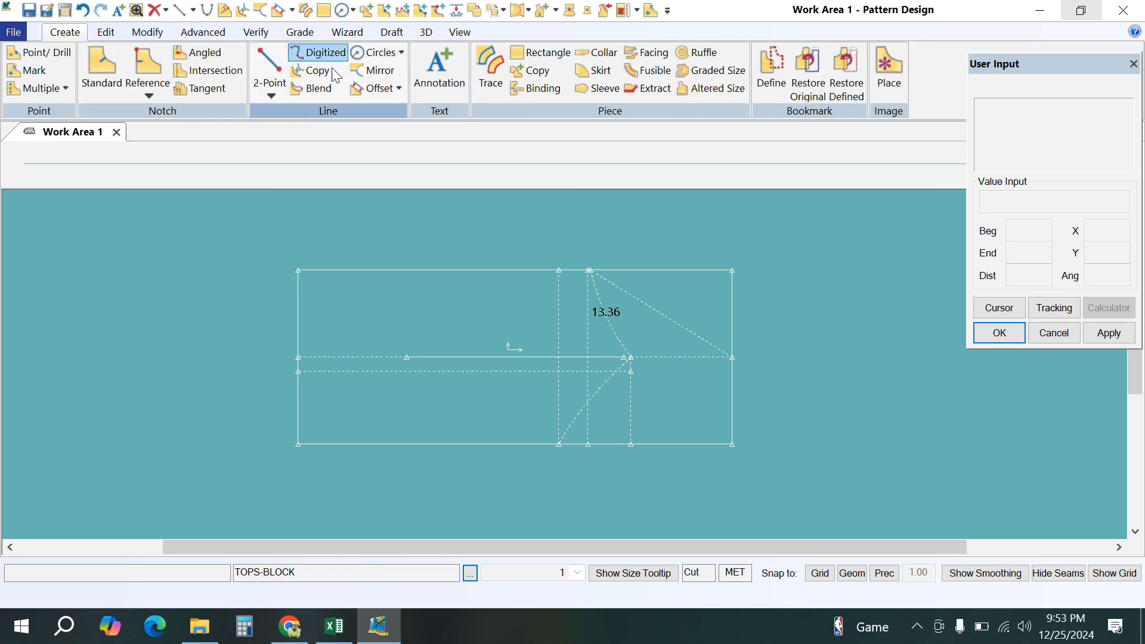
left_click(364, 88)
left_click(734, 305)
right_click(734, 306)
left_click(754, 312)
left_click(706, 312)
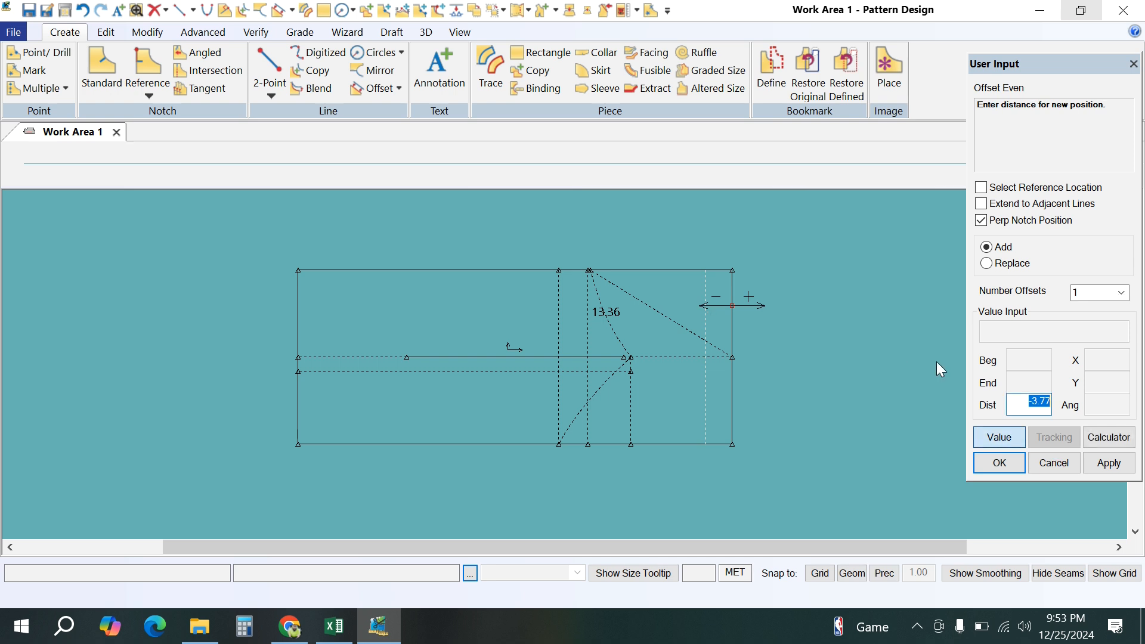
type("-39")
key("Return")
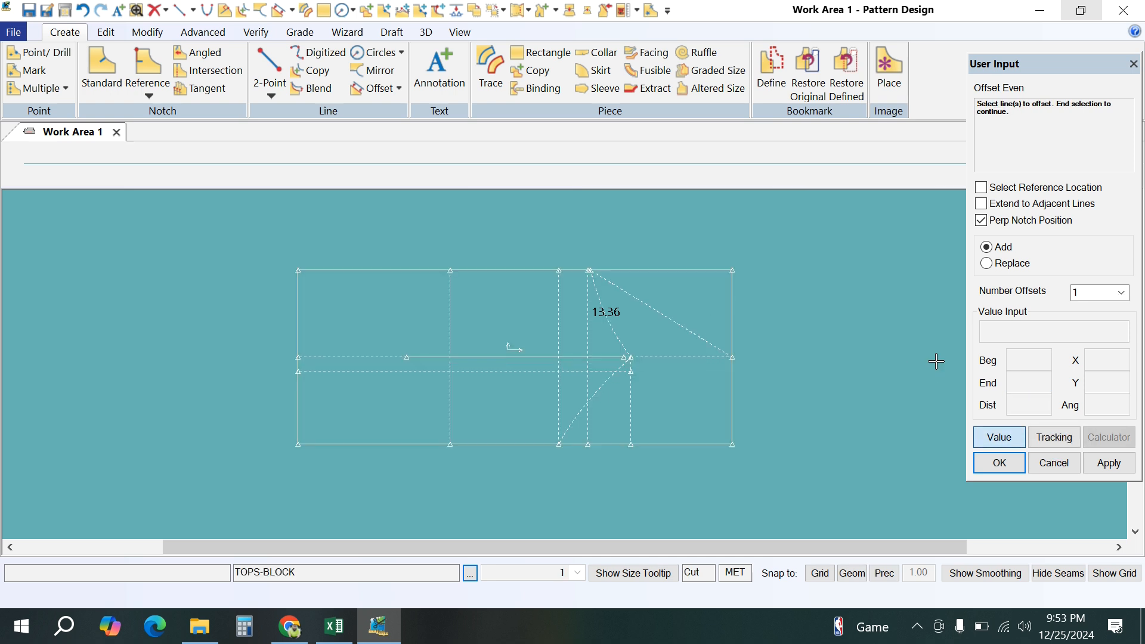
Step: Create the waist width guide line by offsetting the block's lower long edge evenly by -50/2
left_click(487, 444)
right_click(485, 433)
left_click(485, 432)
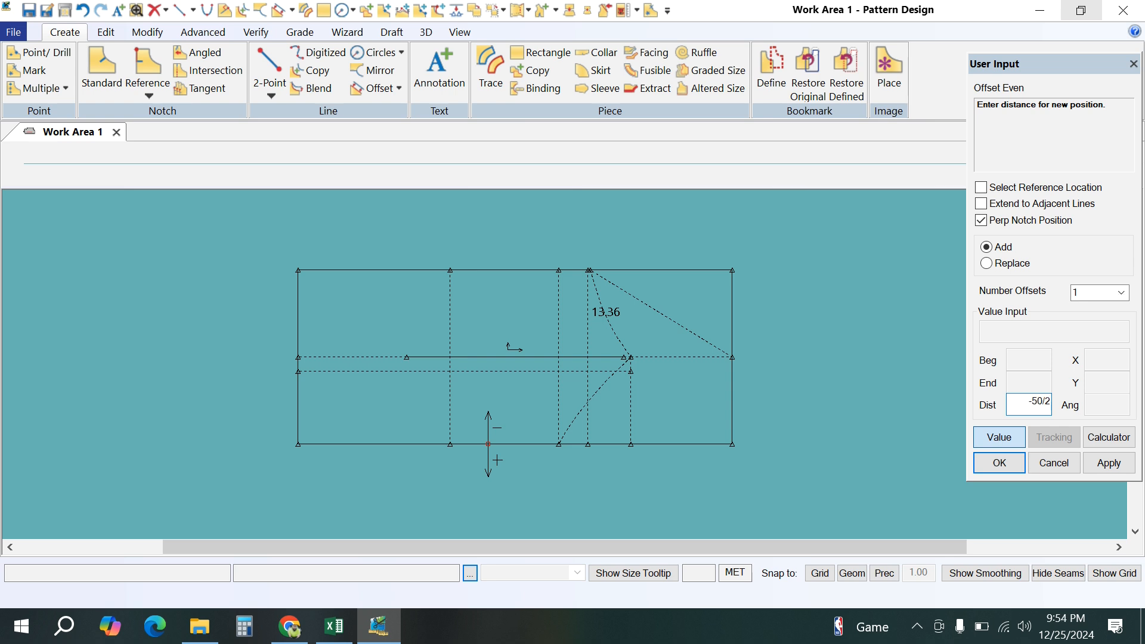
left_click(1109, 463)
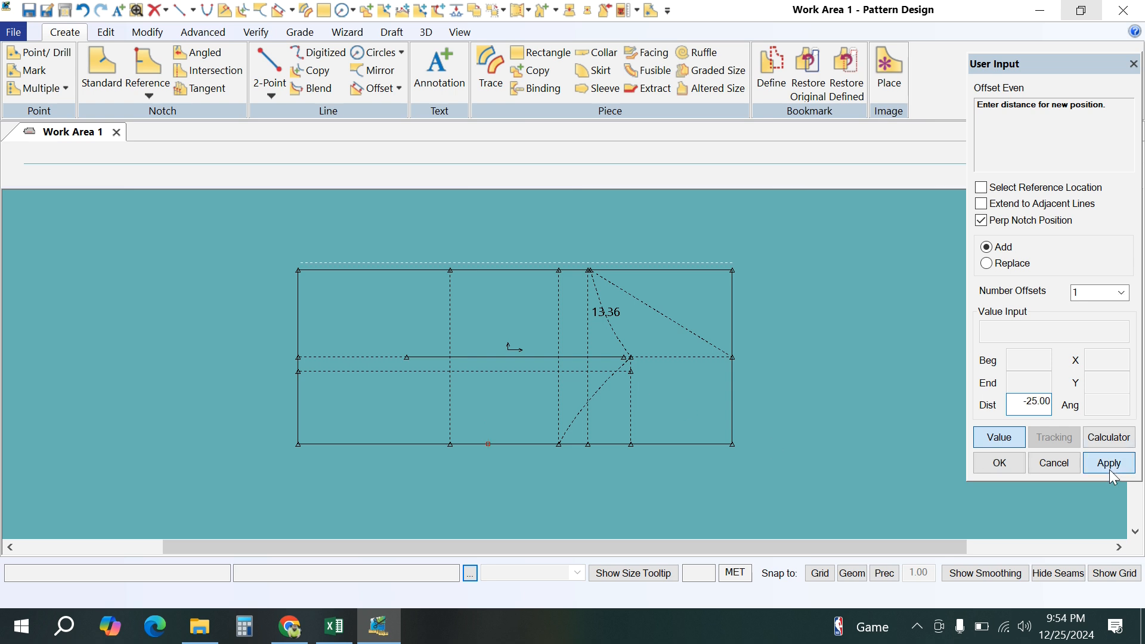
left_click(1000, 464)
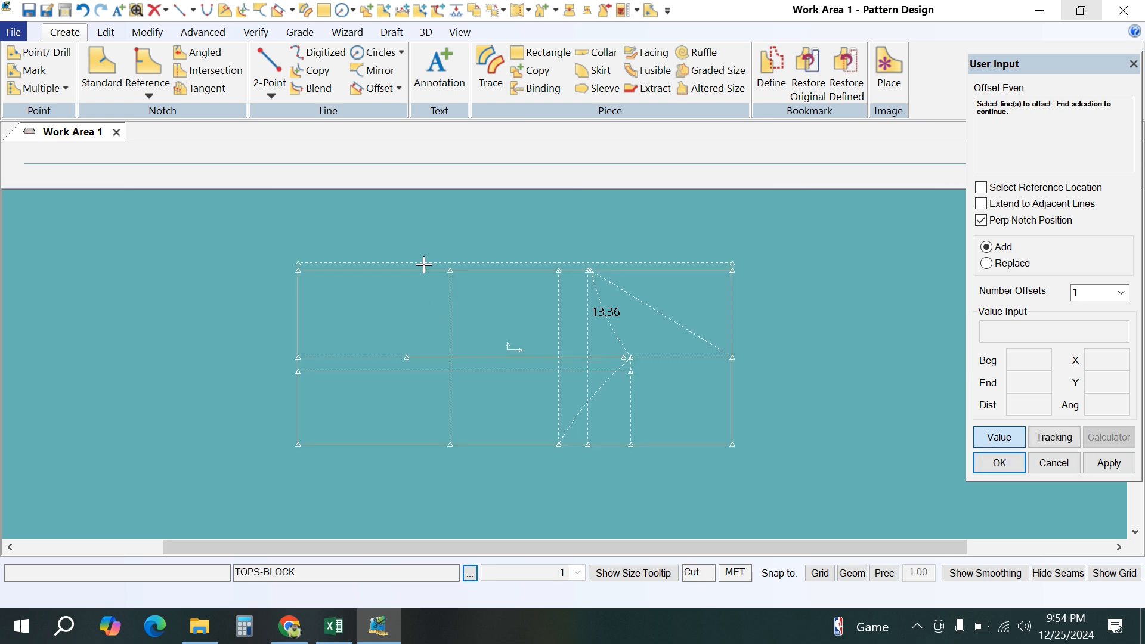
right_click(471, 228)
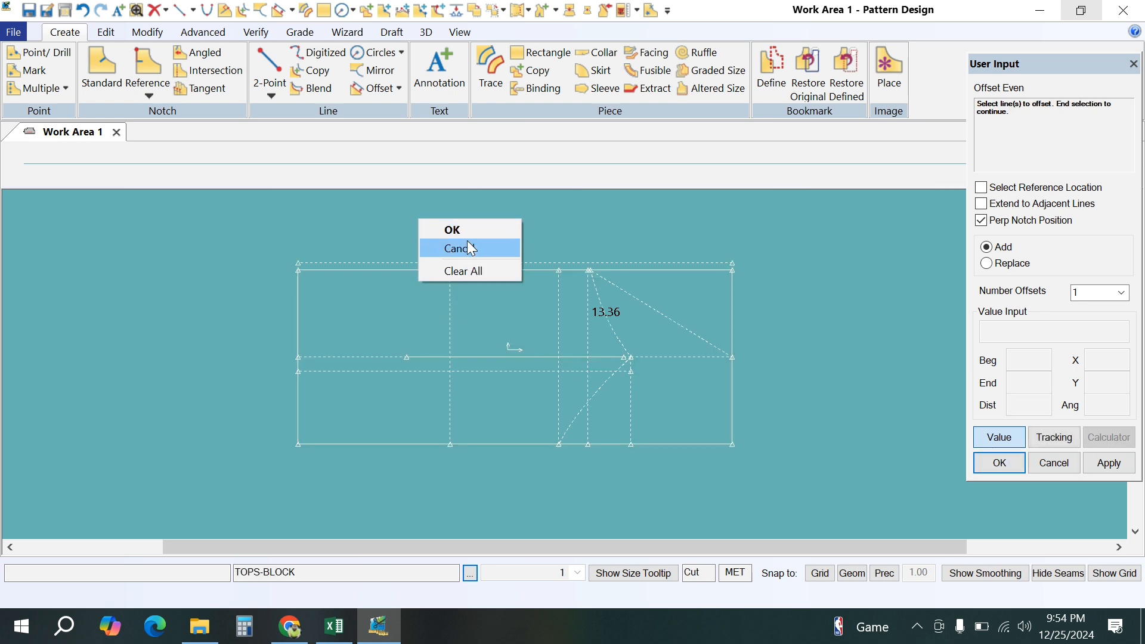
left_click(463, 230)
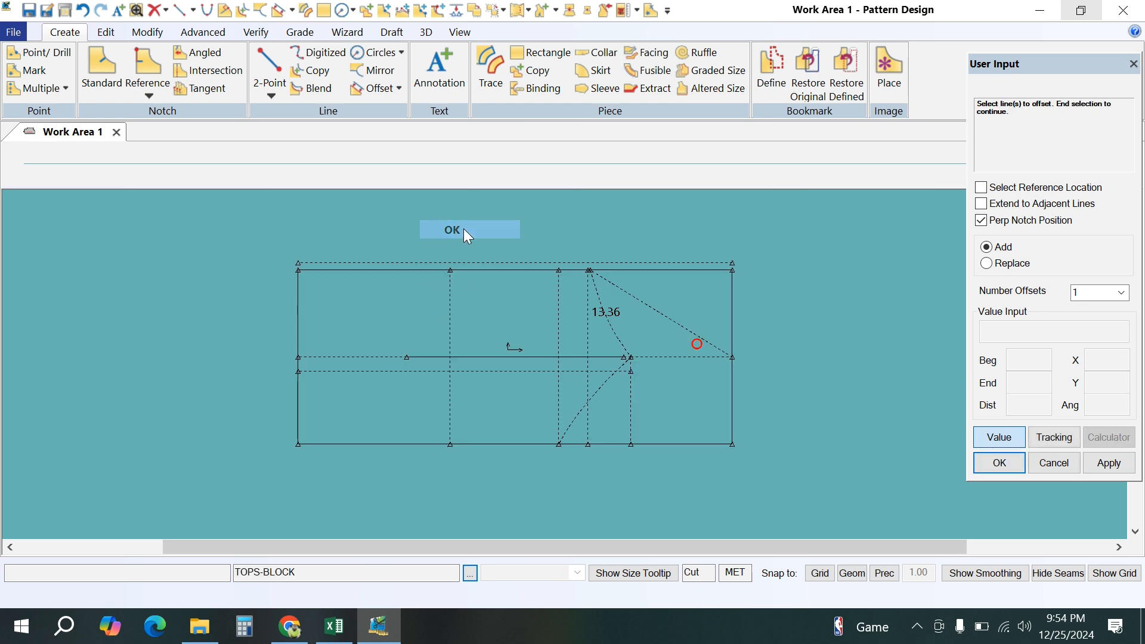
Step: Extend the waist line's upper end to the waist width guide line with Adjust Length, using geometry snapping
left_click(147, 32)
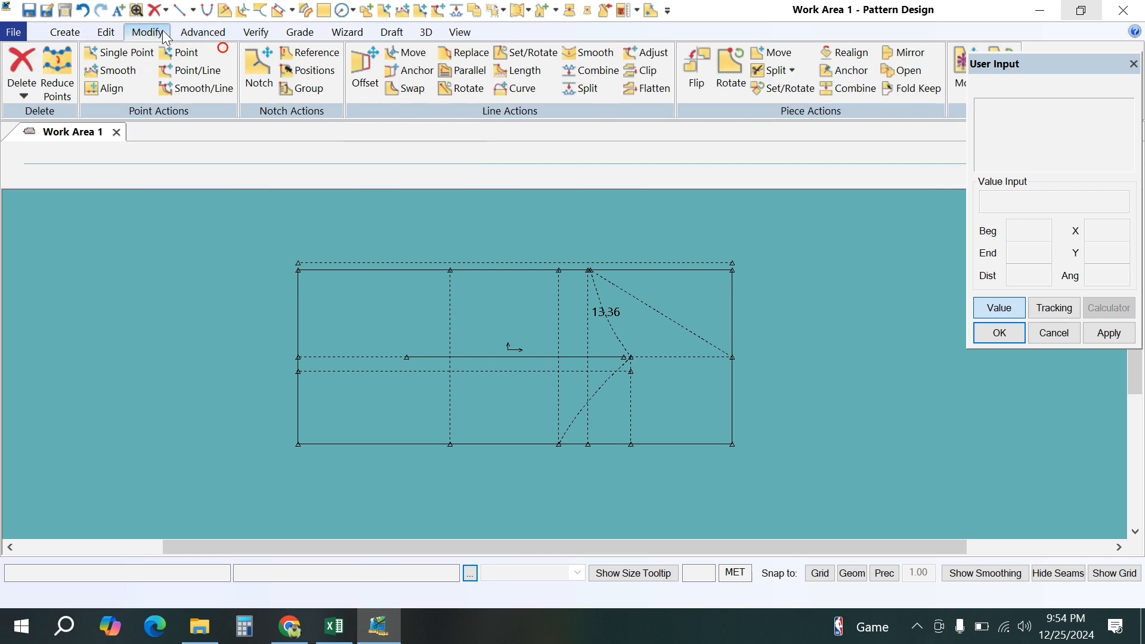
left_click(648, 54)
scroll(463, 279, "up", 1)
scroll(463, 280, "up", 1)
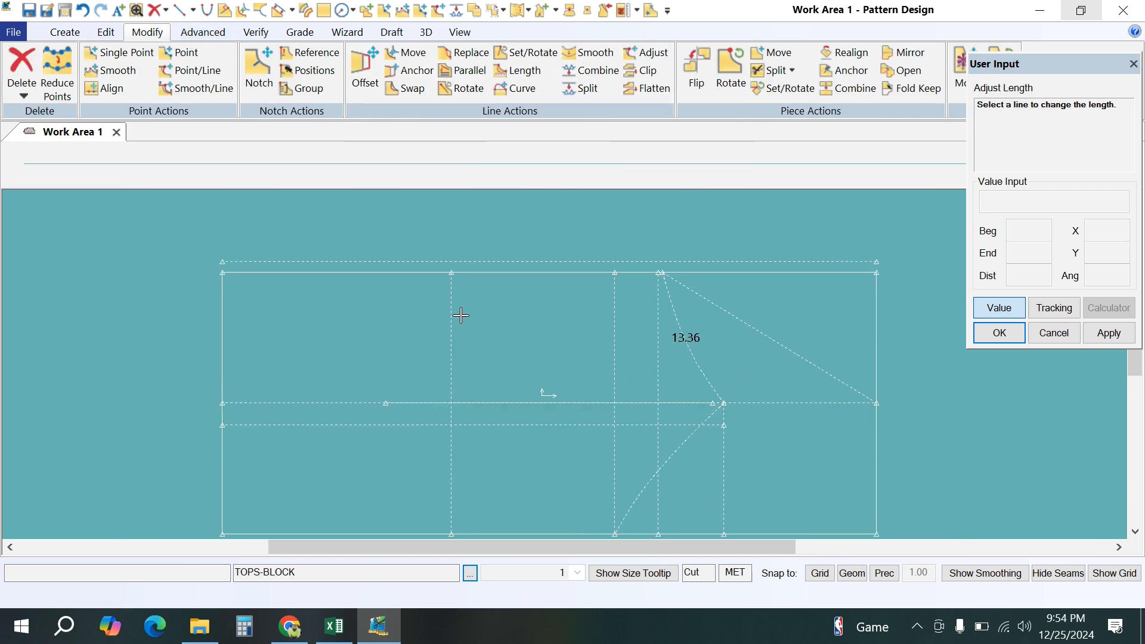
left_click(451, 306)
left_click(452, 273)
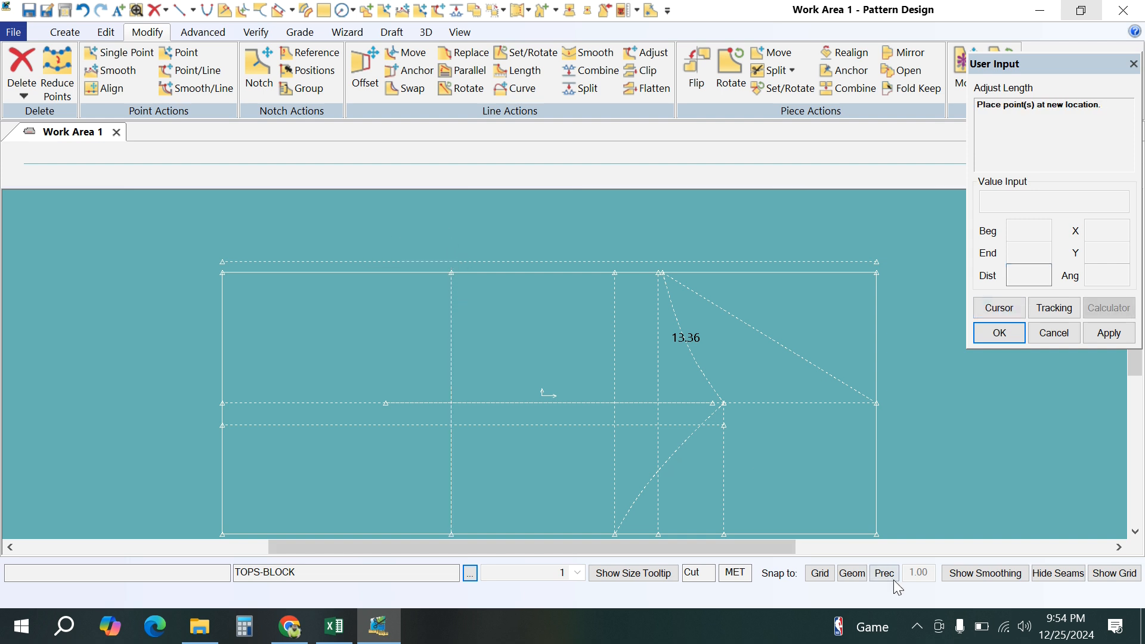
left_click(851, 573)
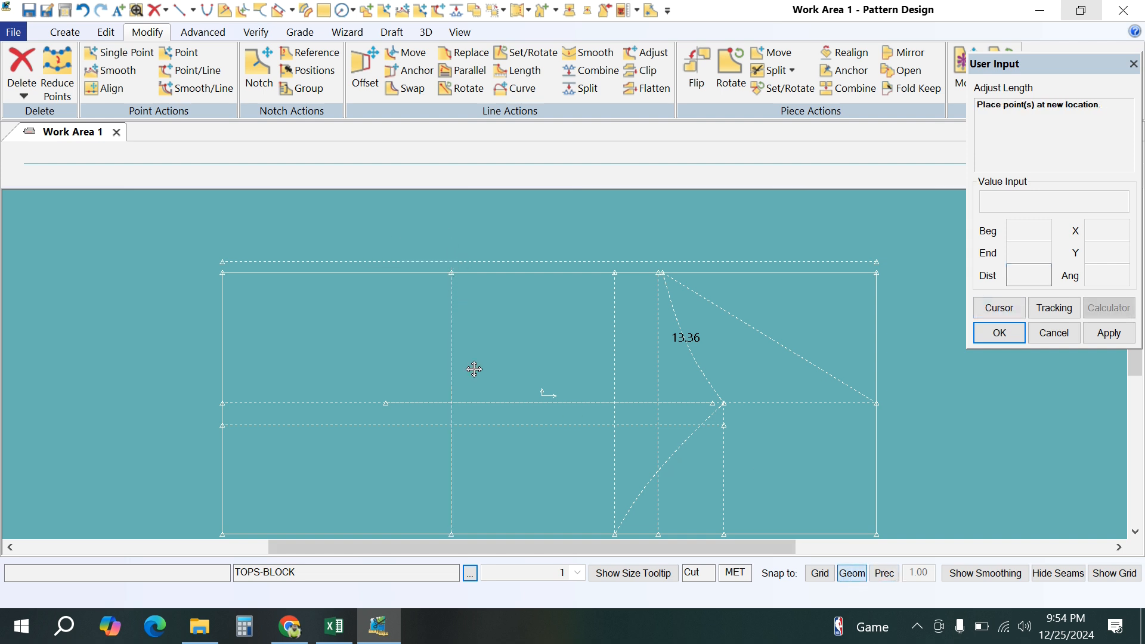
left_click(457, 263)
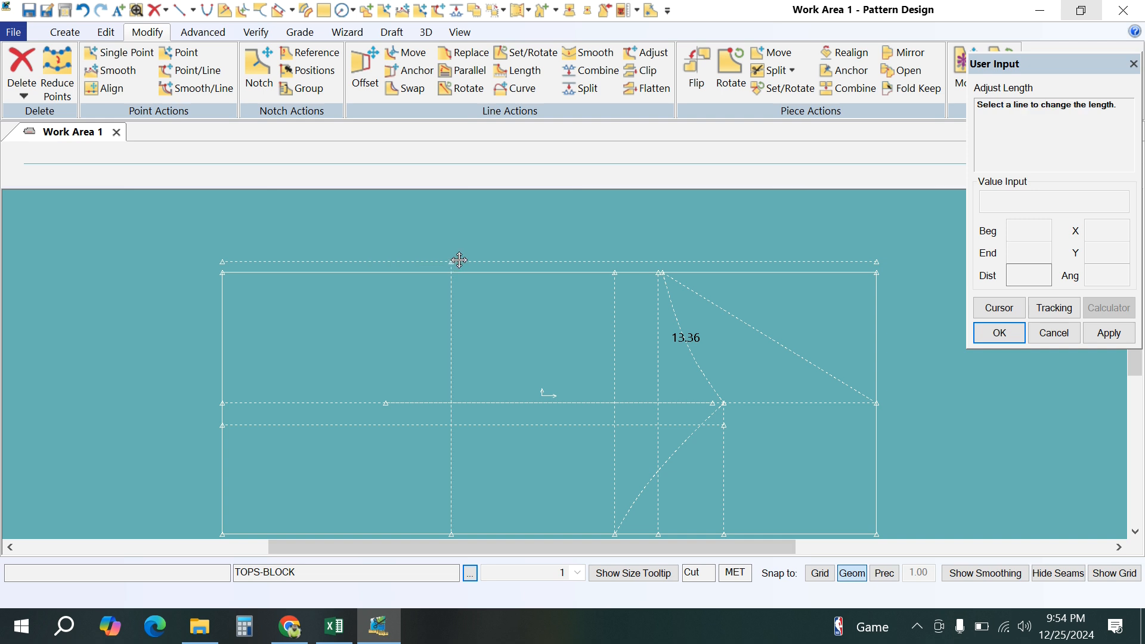
right_click(490, 242)
left_click(484, 239)
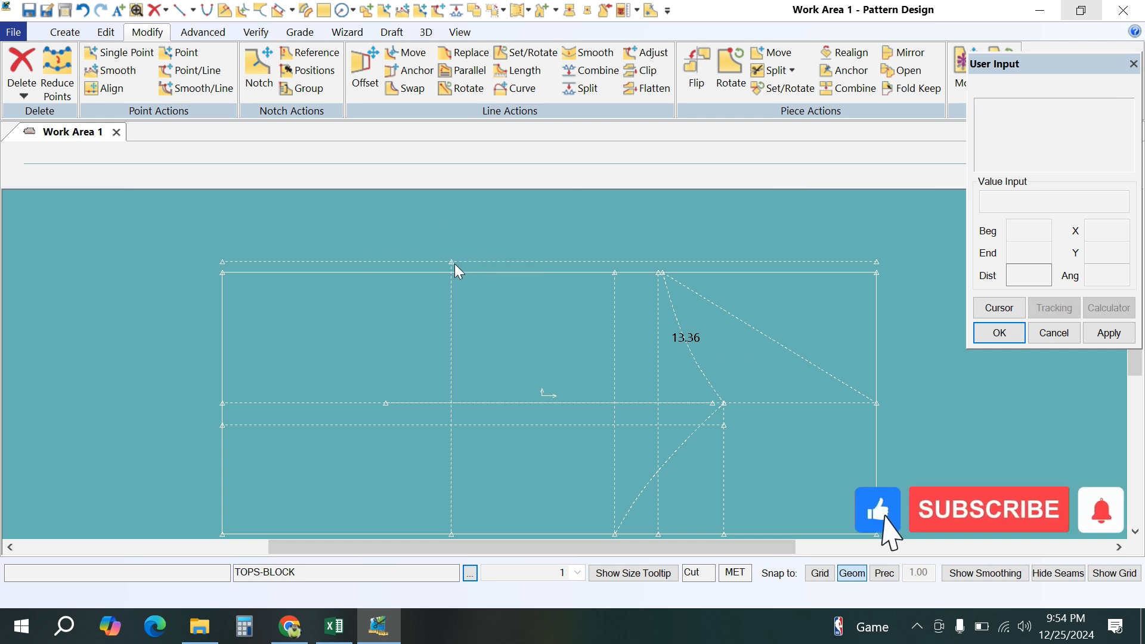
Step: Switch to Excel, highlight the waist width fr HSPI and 1/2 waist width rows in yellow, and select the 1/2 bottom hem width row
scroll(453, 254, "down", 4)
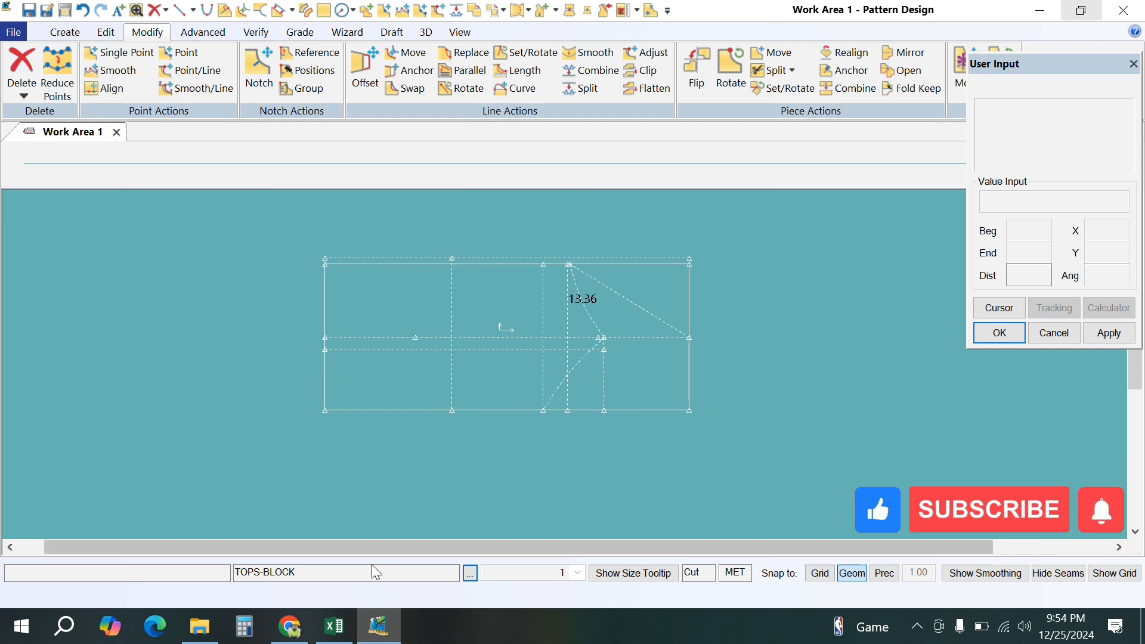
left_click(335, 626)
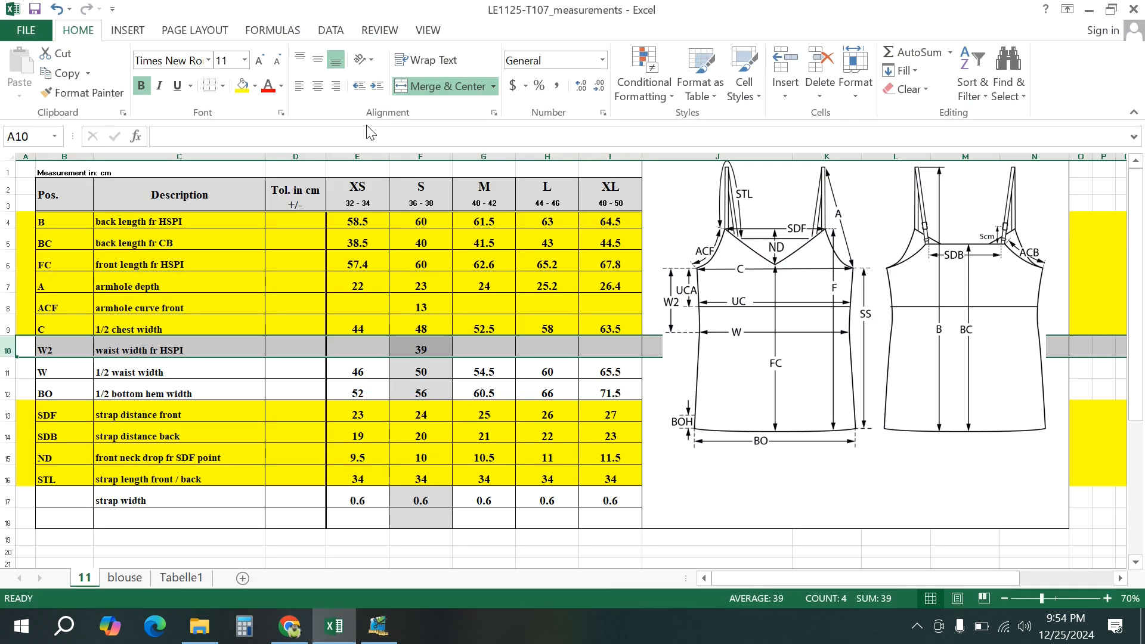
left_click(242, 86)
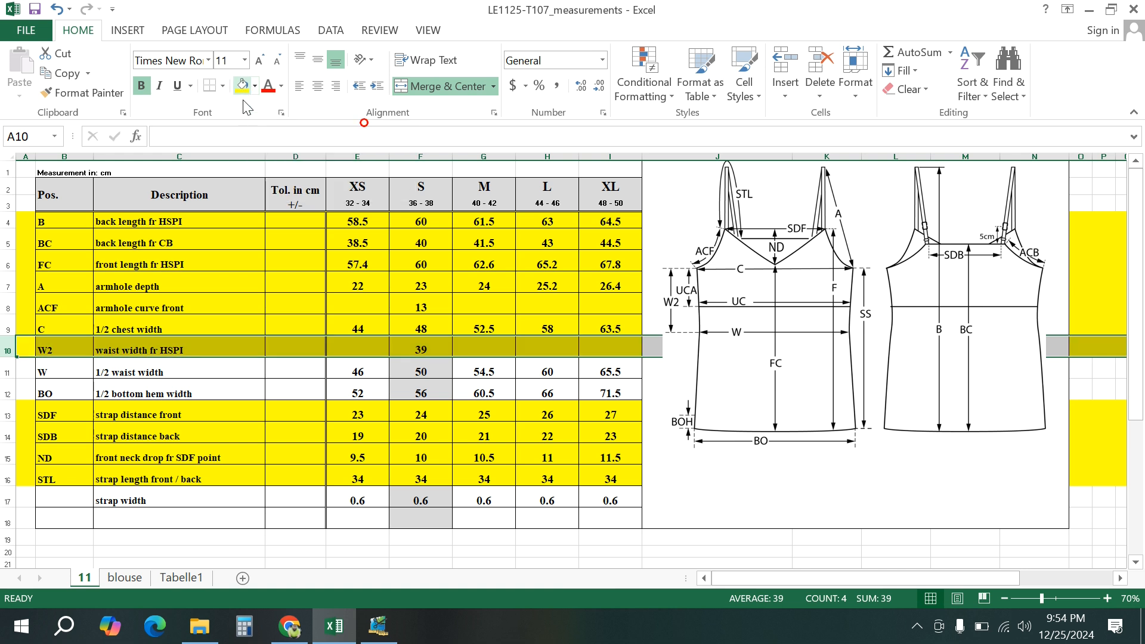
left_click(7, 371)
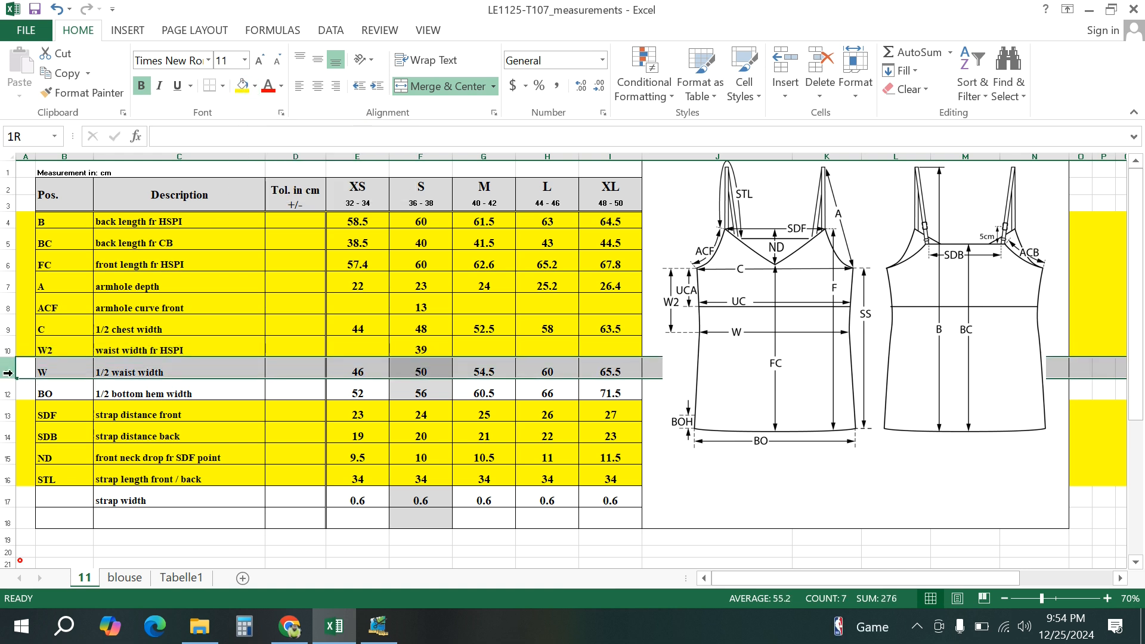
left_click(242, 87)
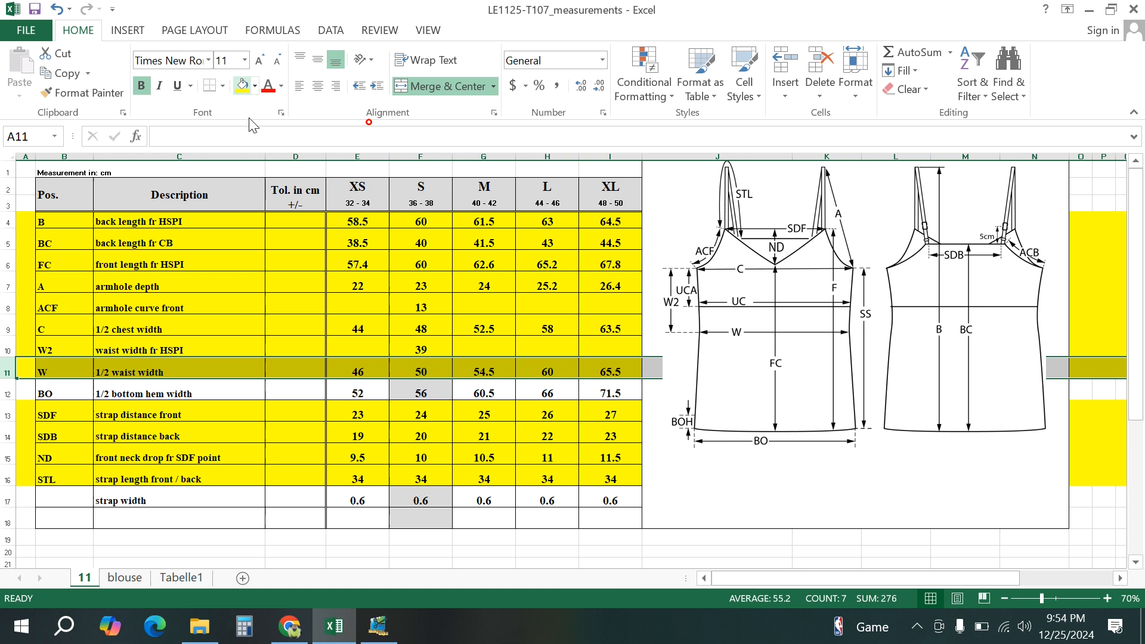
left_click(8, 393)
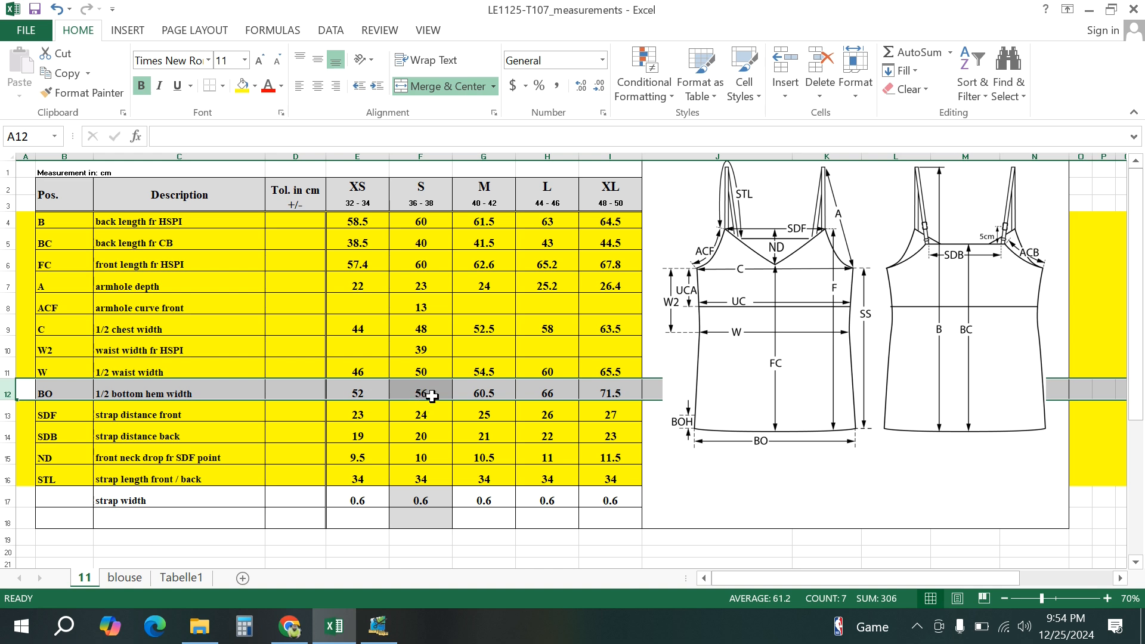
Step: Return to Pattern Design and create the bottom hem width guide line by offsetting the block's lower long edge evenly by -56/2
left_click(1088, 9)
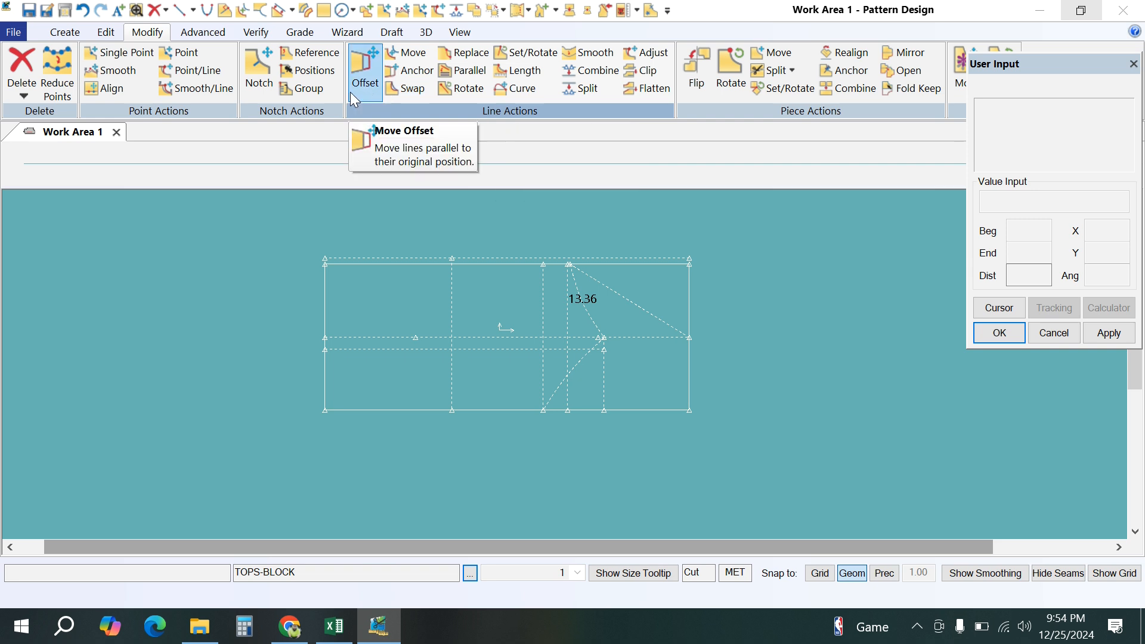
left_click(65, 32)
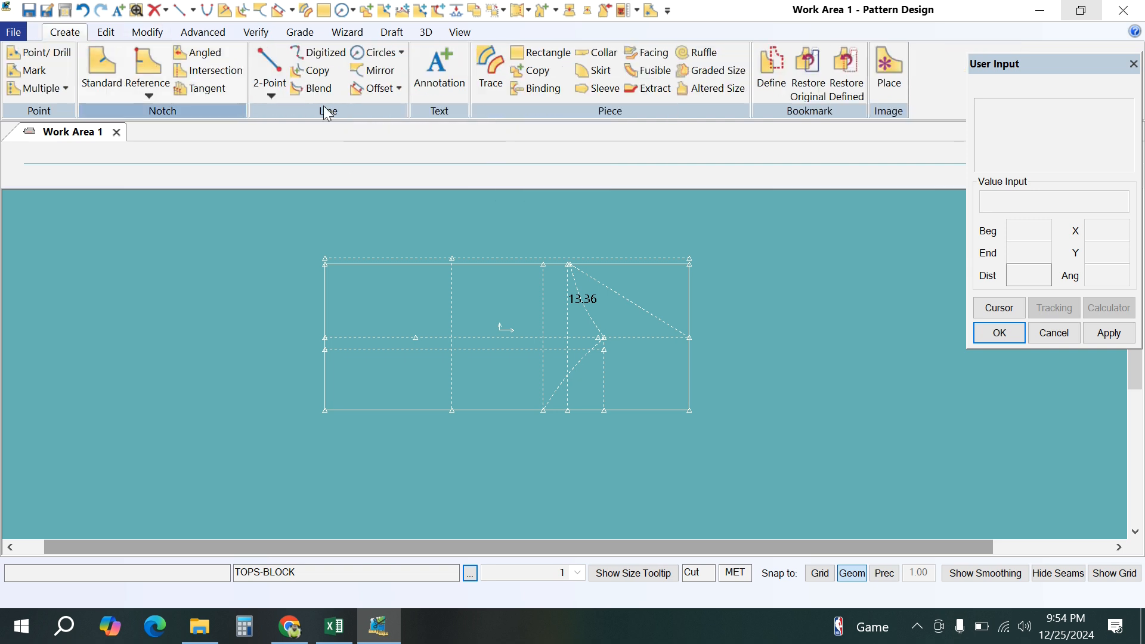
left_click(372, 90)
left_click(399, 410)
right_click(399, 410)
left_click(399, 403)
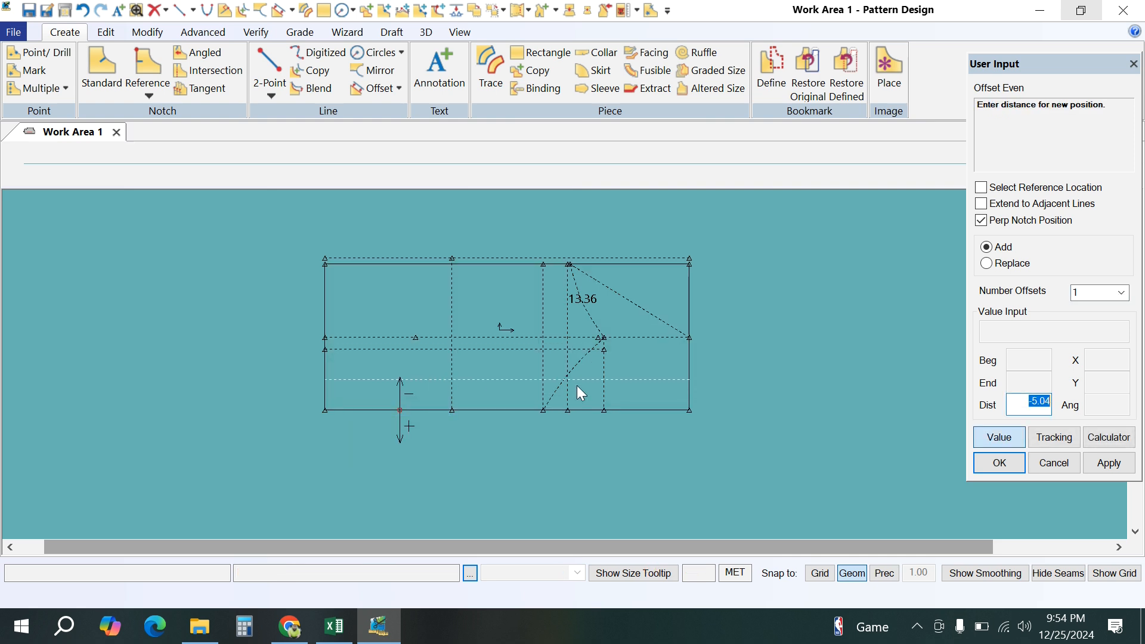
type("-56/2")
key("Return")
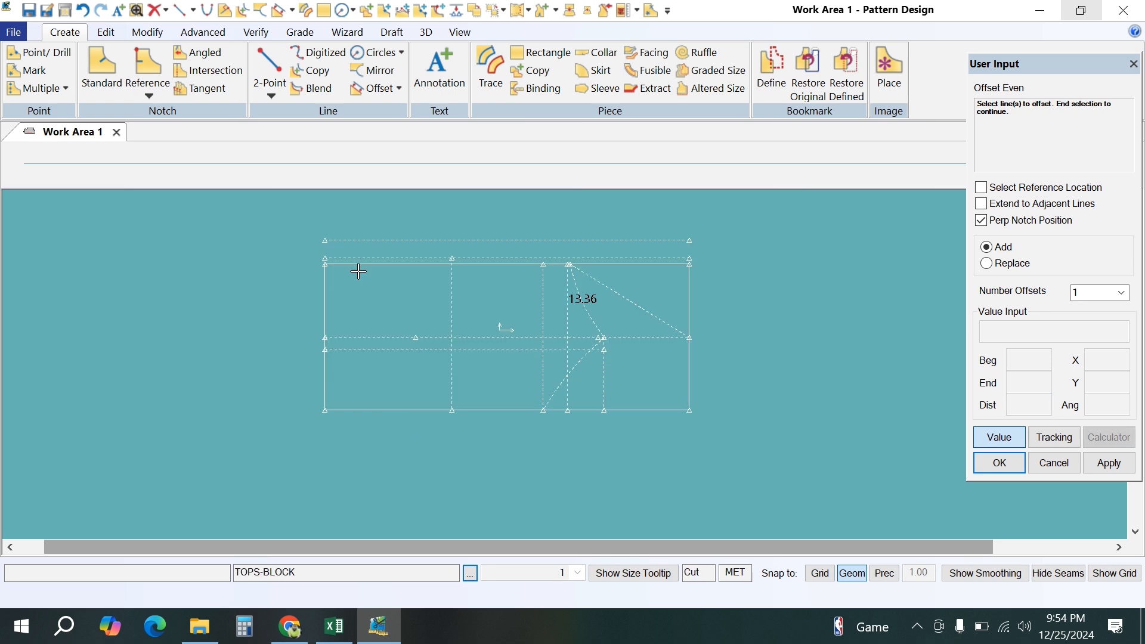
right_click(241, 236)
left_click(241, 236)
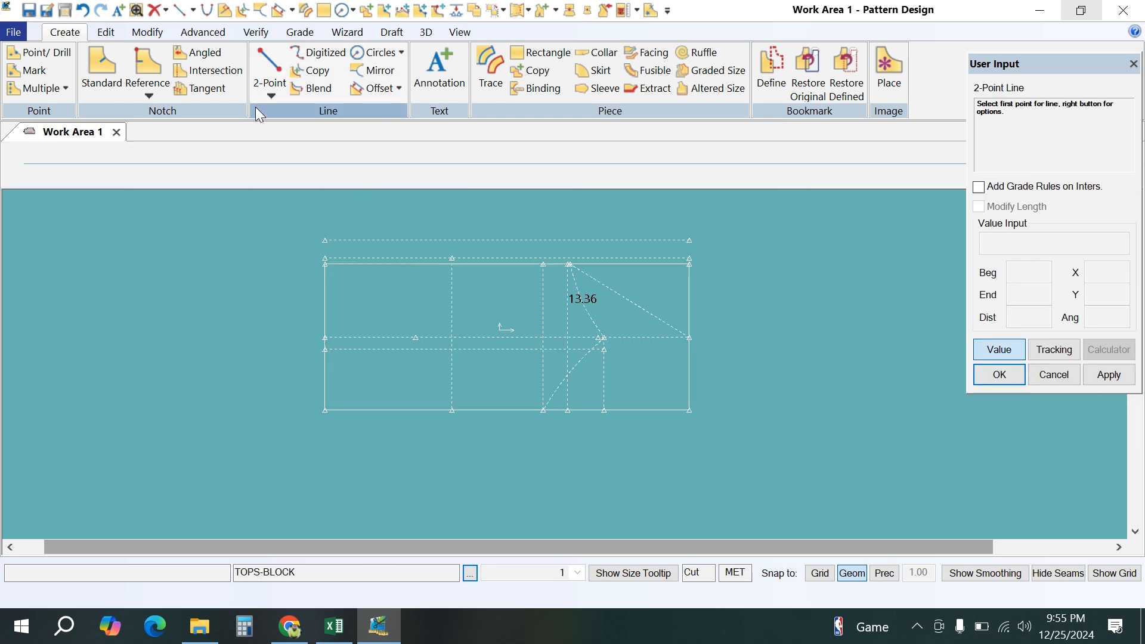
Step: Draw the side seam with a 2-Point Curve from the hem width guide's hem end through the waist line's upper end to the underarm point
left_click(266, 94)
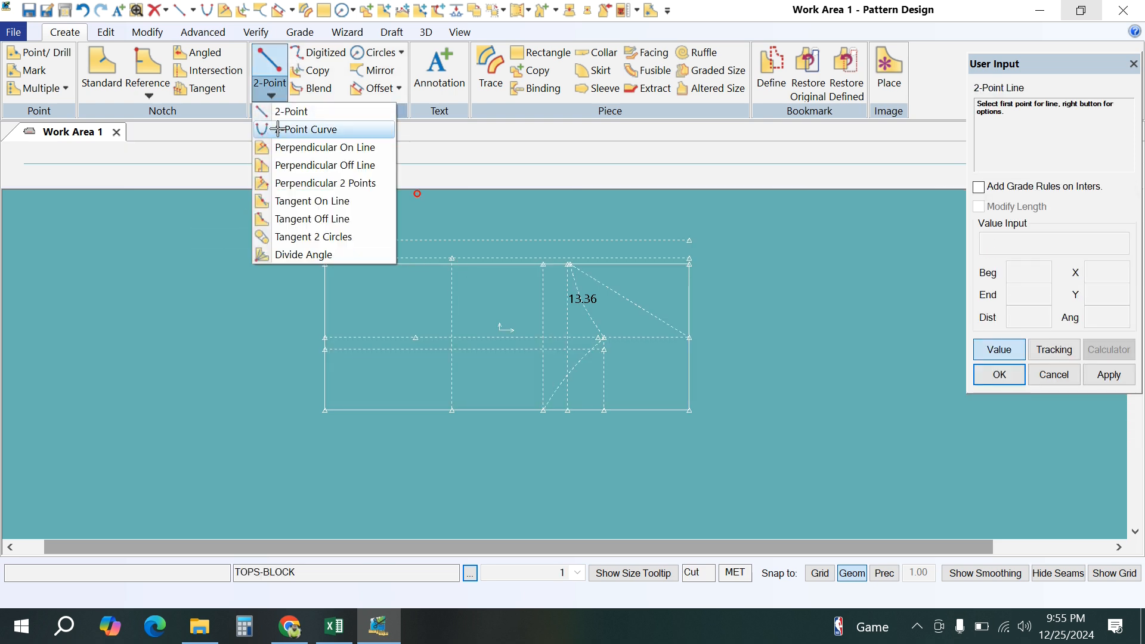
left_click(311, 128)
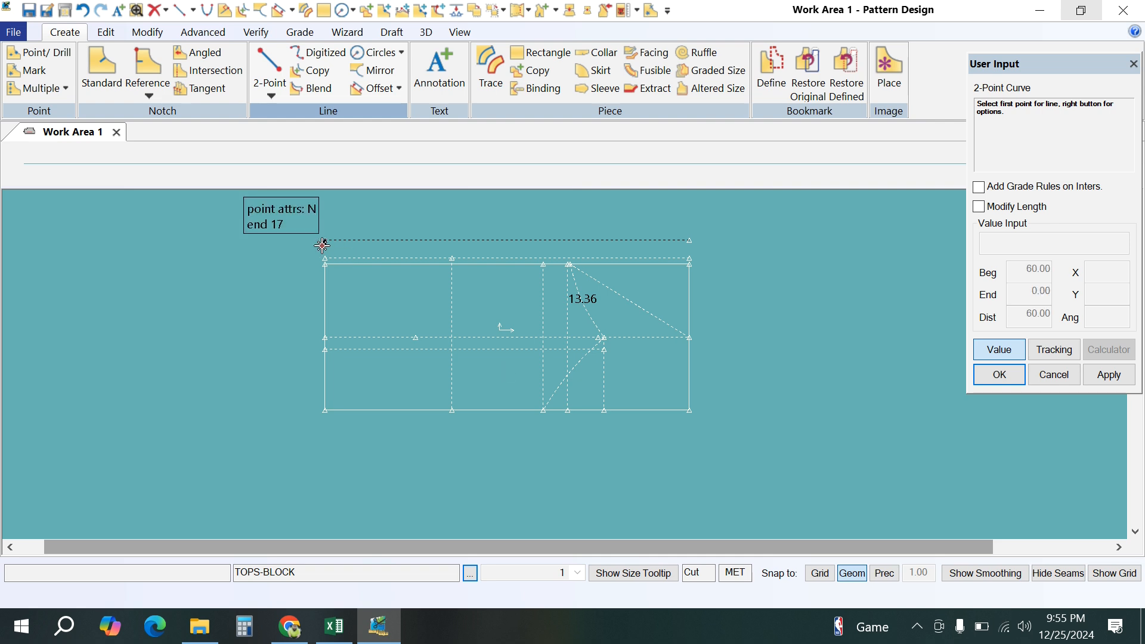
left_click(322, 245)
scroll(621, 301, "up", 1)
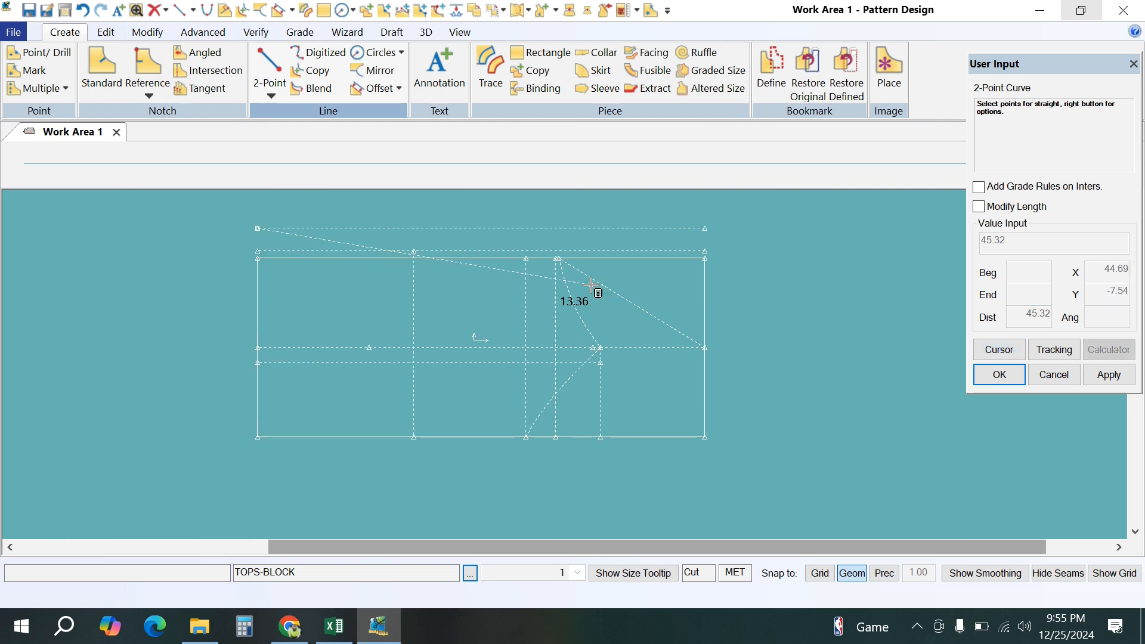
scroll(591, 283, "up", 1)
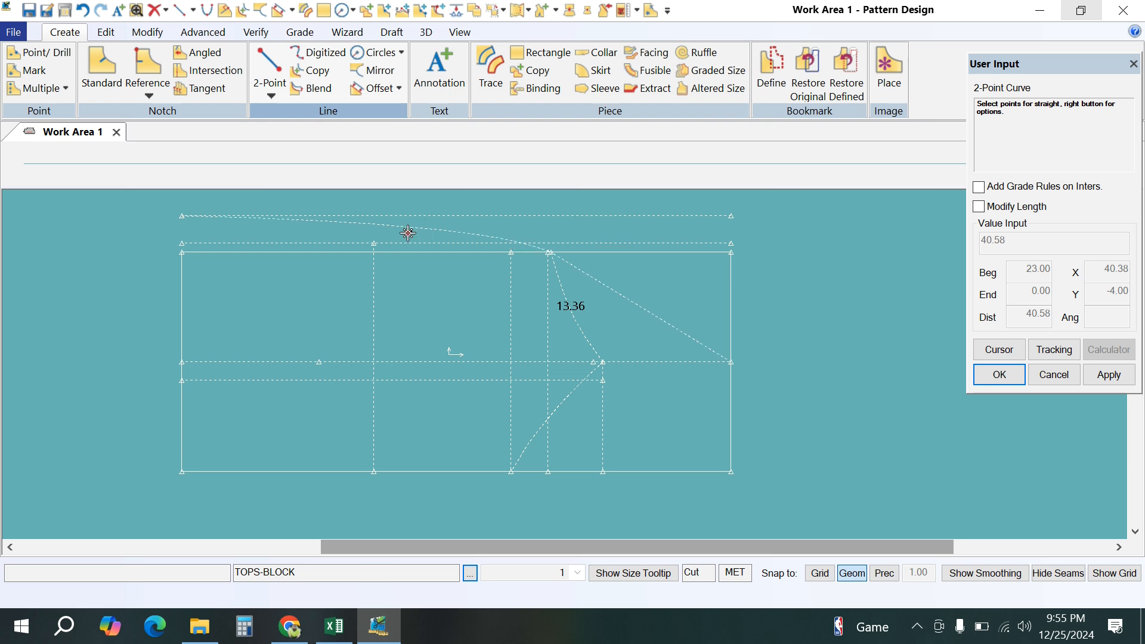
left_click(373, 245)
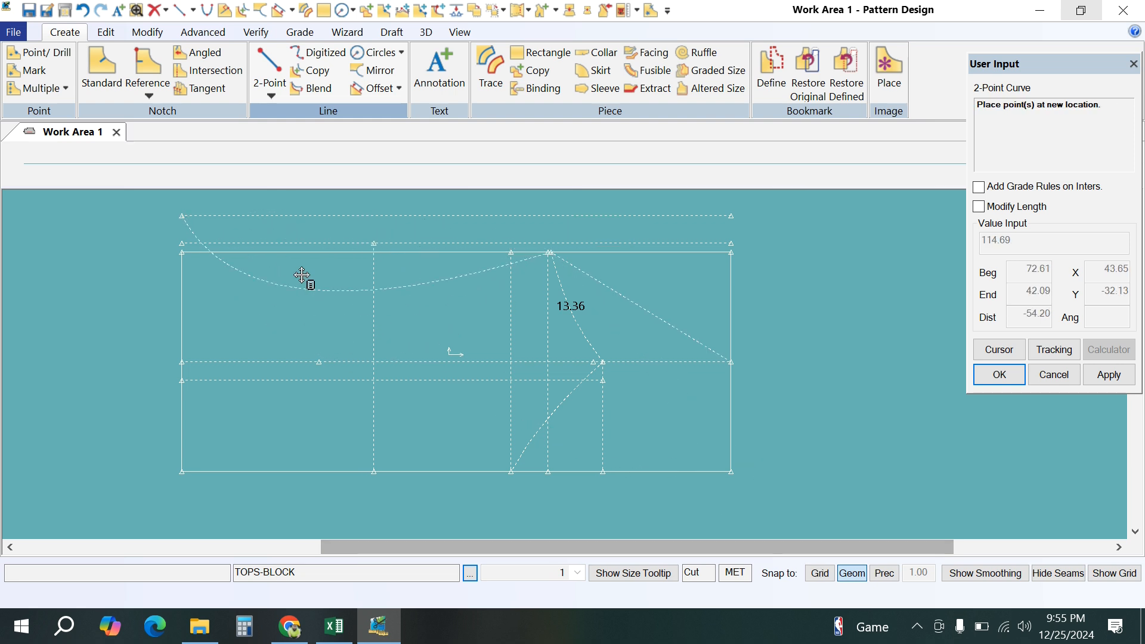
left_click(375, 242)
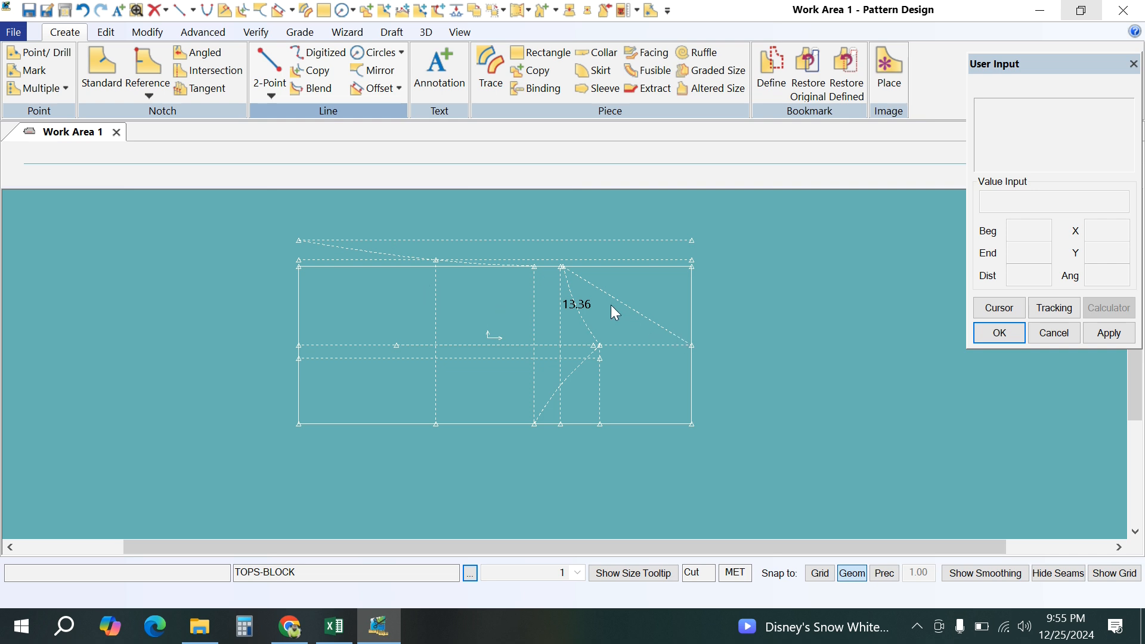
left_click(147, 32)
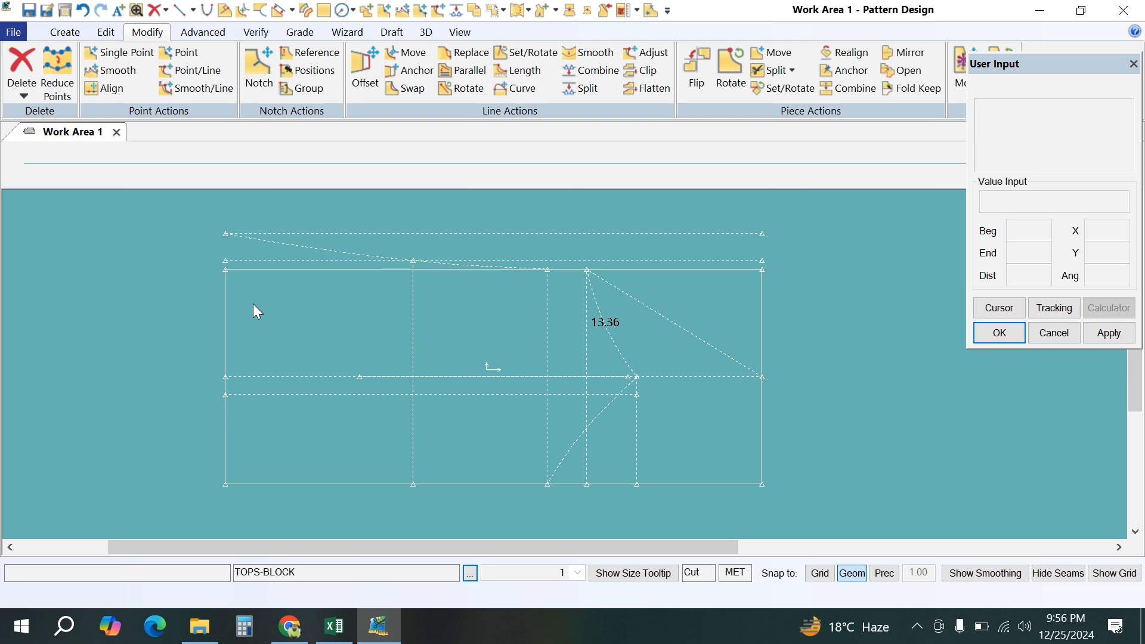
Step: Extend the hem with a straight 2-Point line from the side seam curve's hem end to the block's nearest corner
left_click(53, 40)
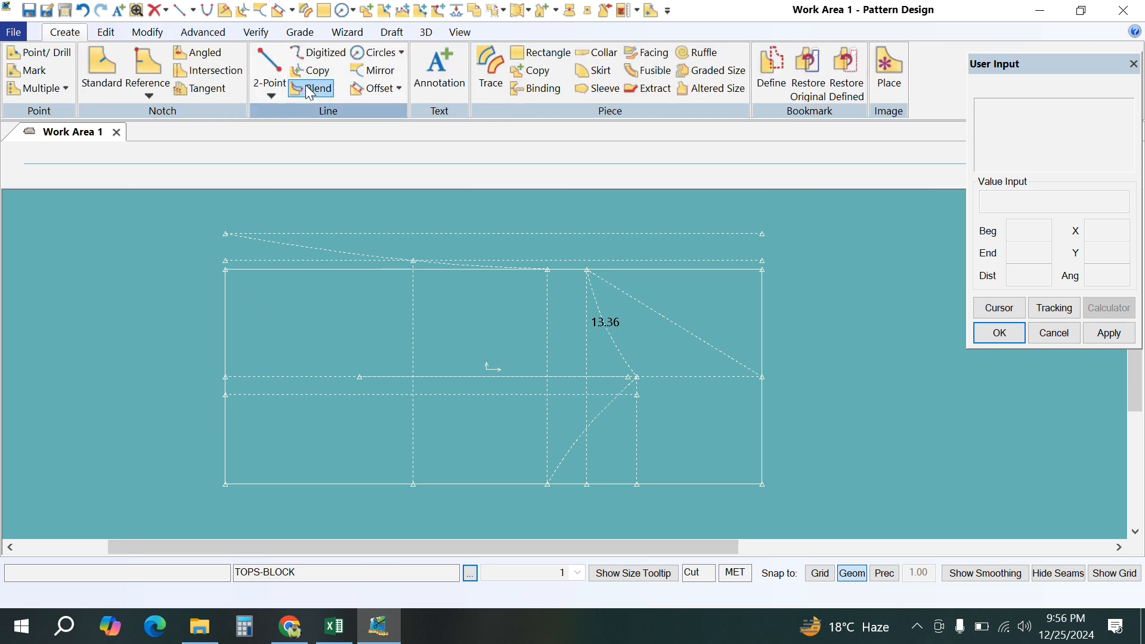
left_click(272, 97)
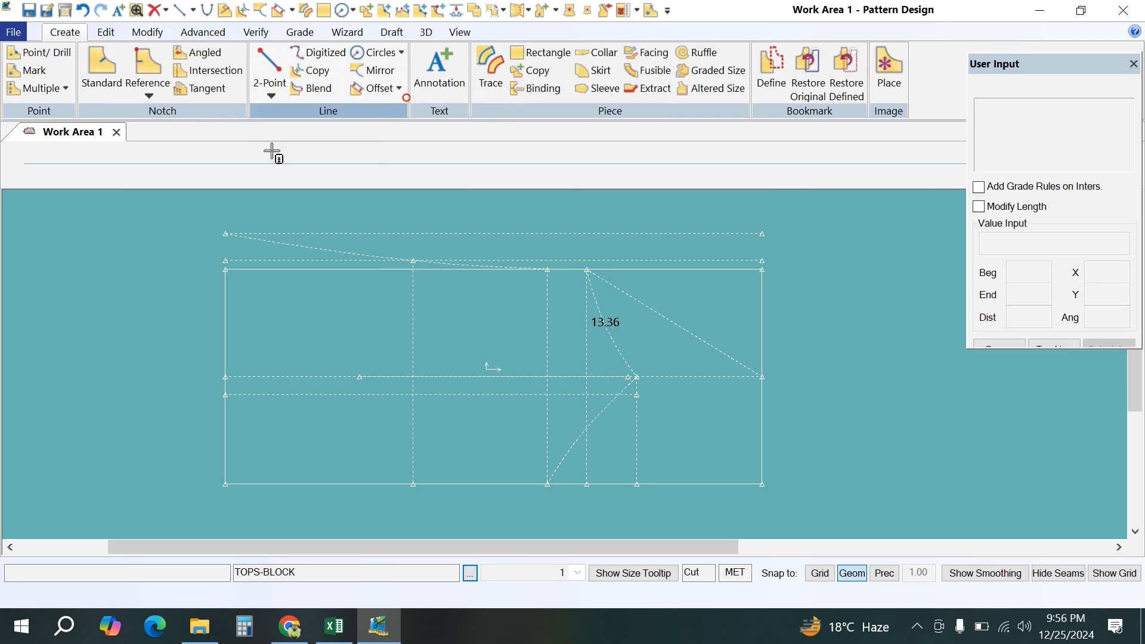
left_click(226, 233)
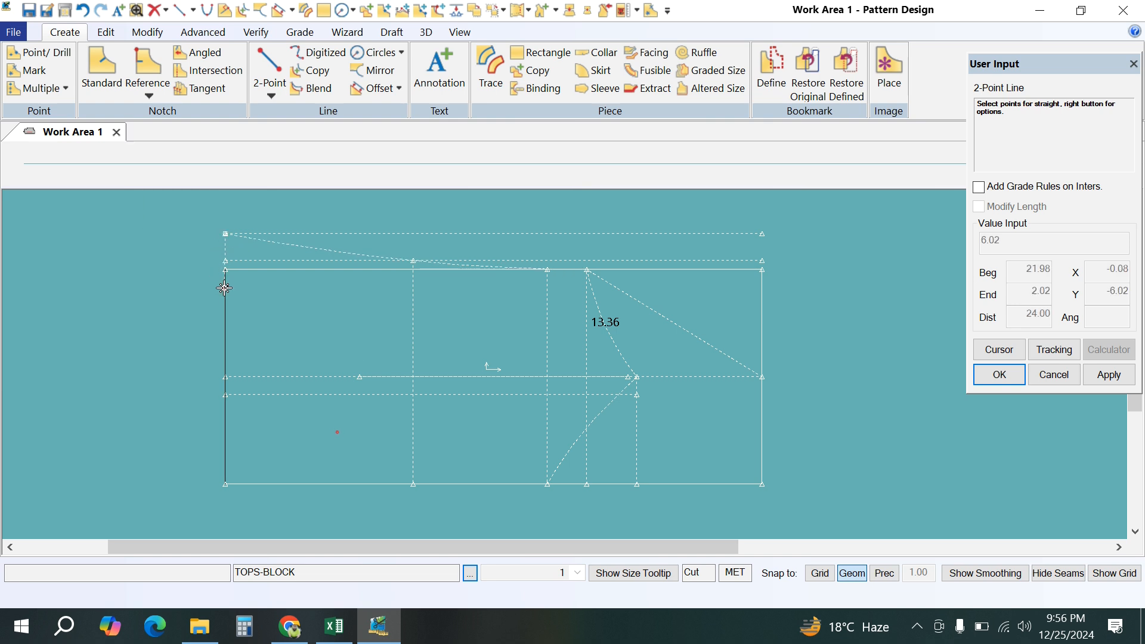
right_click(170, 231)
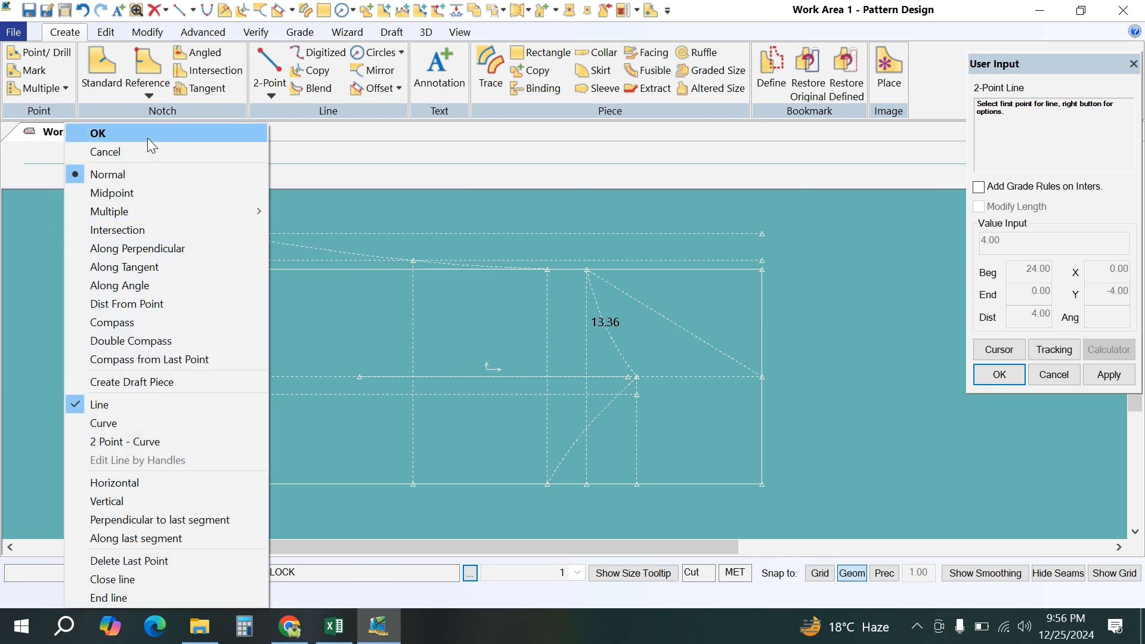
left_click(149, 136)
middle_click_drag(441, 370, 415, 360)
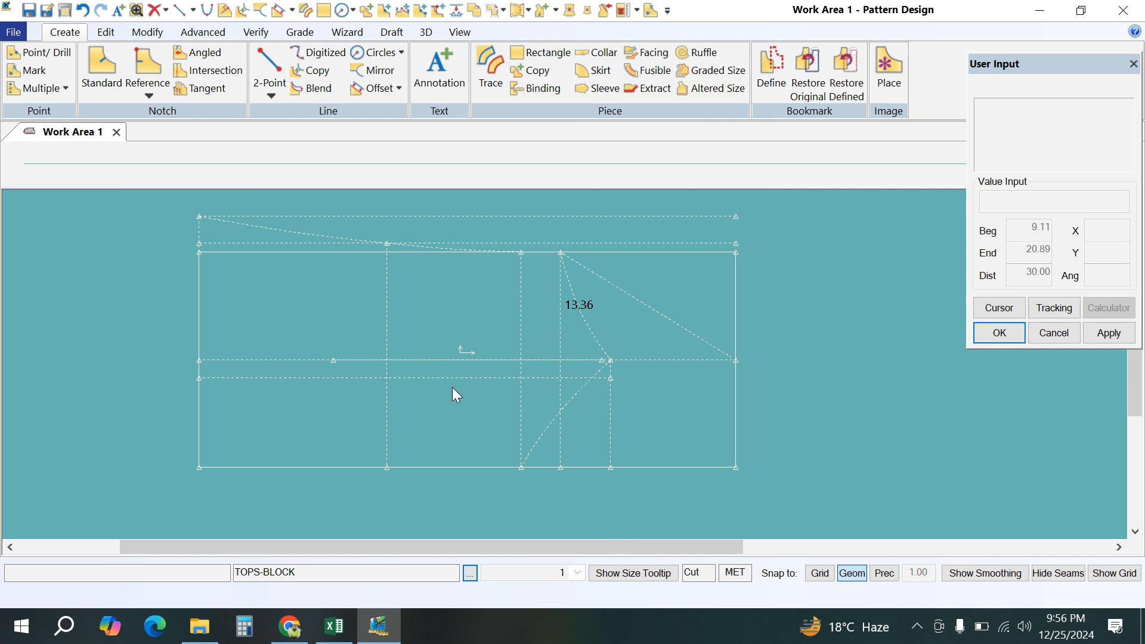
scroll(471, 360, "down", 1)
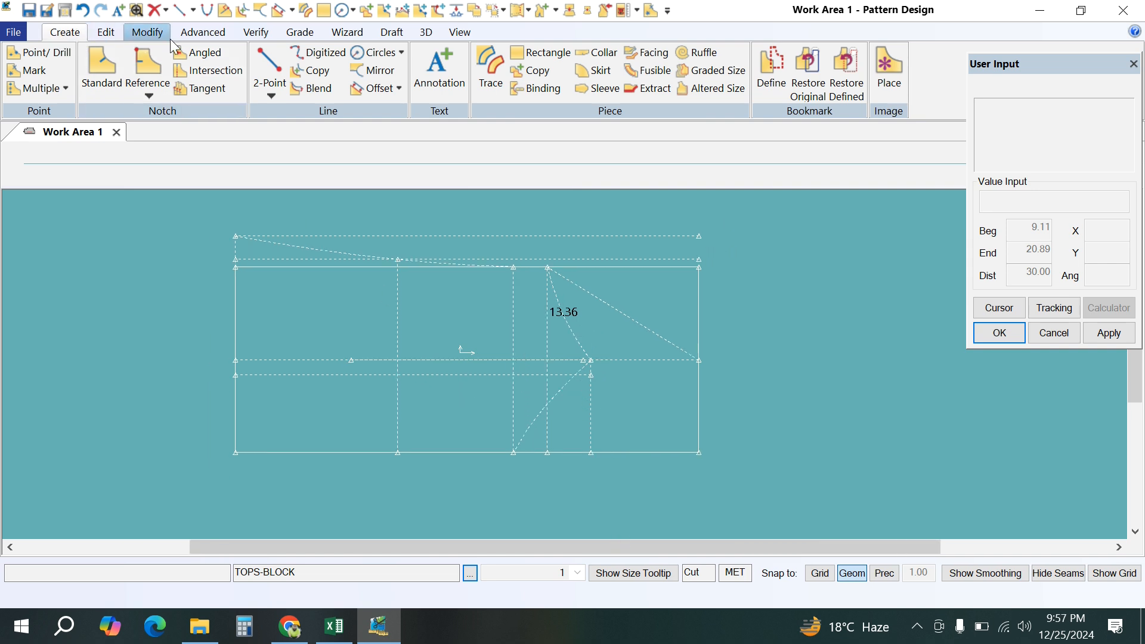
Step: Trace the front piece's perimeter from the side seam curve, armhole curve, front neck curve, lower long edge and hem edge
left_click(489, 72)
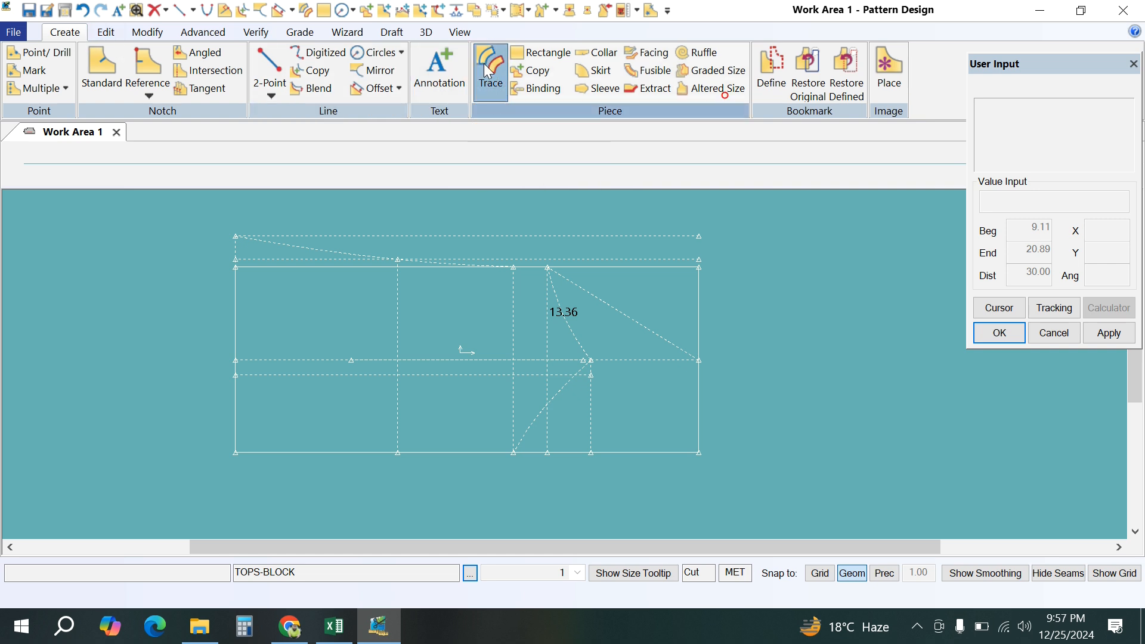
left_click(313, 248)
left_click(557, 301)
left_click(562, 395)
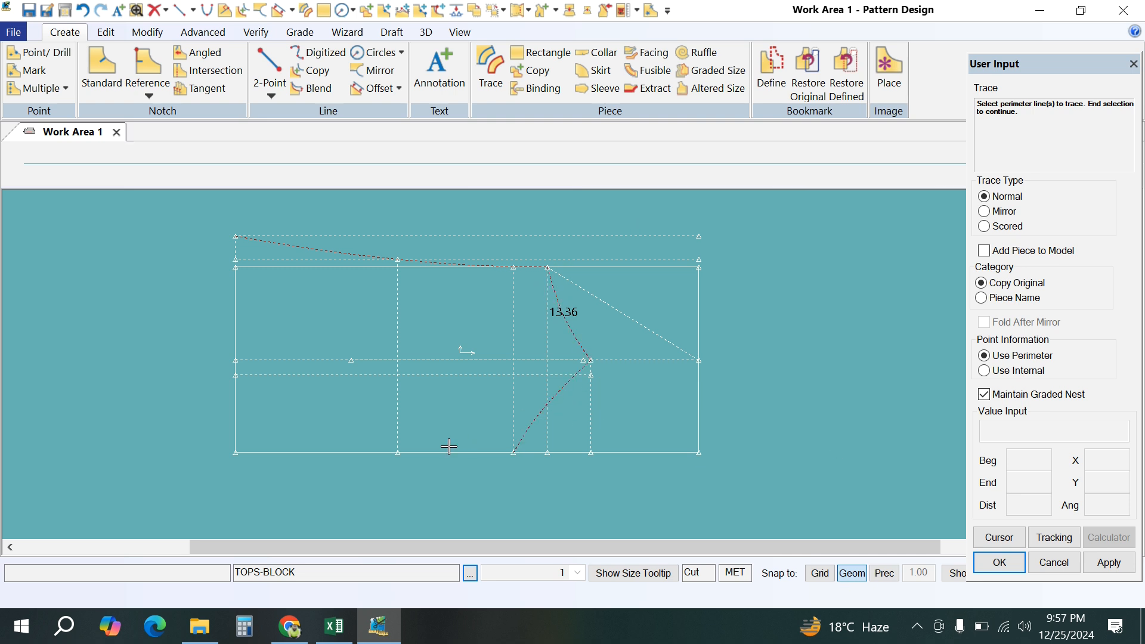
left_click(449, 455)
left_click(236, 424)
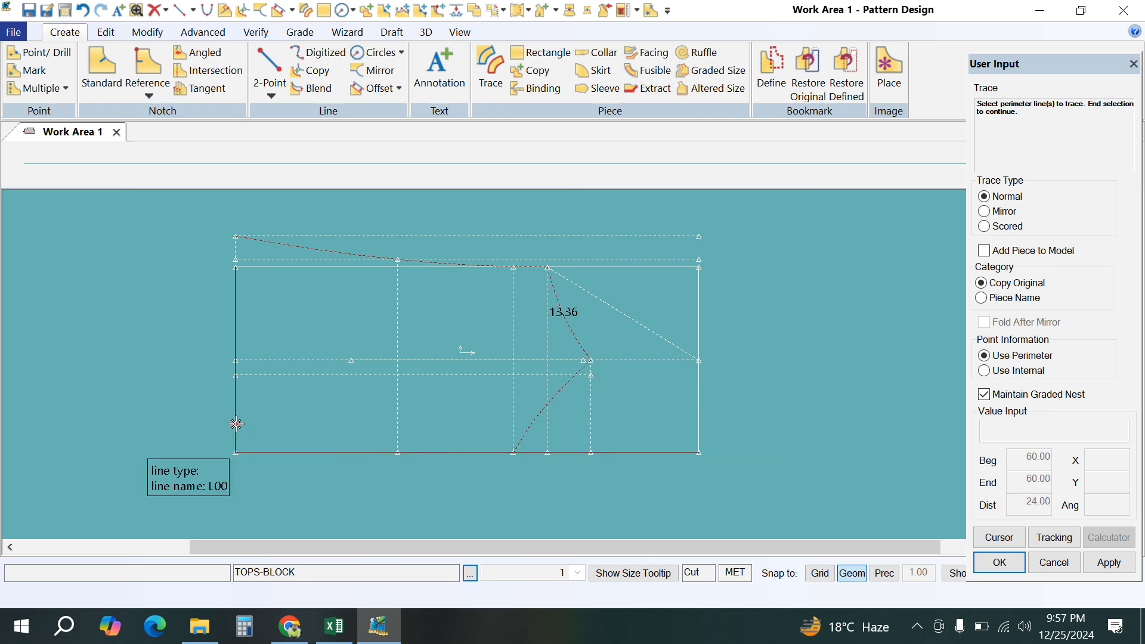
right_click(222, 264)
left_click(223, 269)
Step: Include the waist line, lengthwise strap line and slanted armhole depth line as internals, and place the traced piece beside the block on its strap side
left_click(397, 314)
left_click(293, 359)
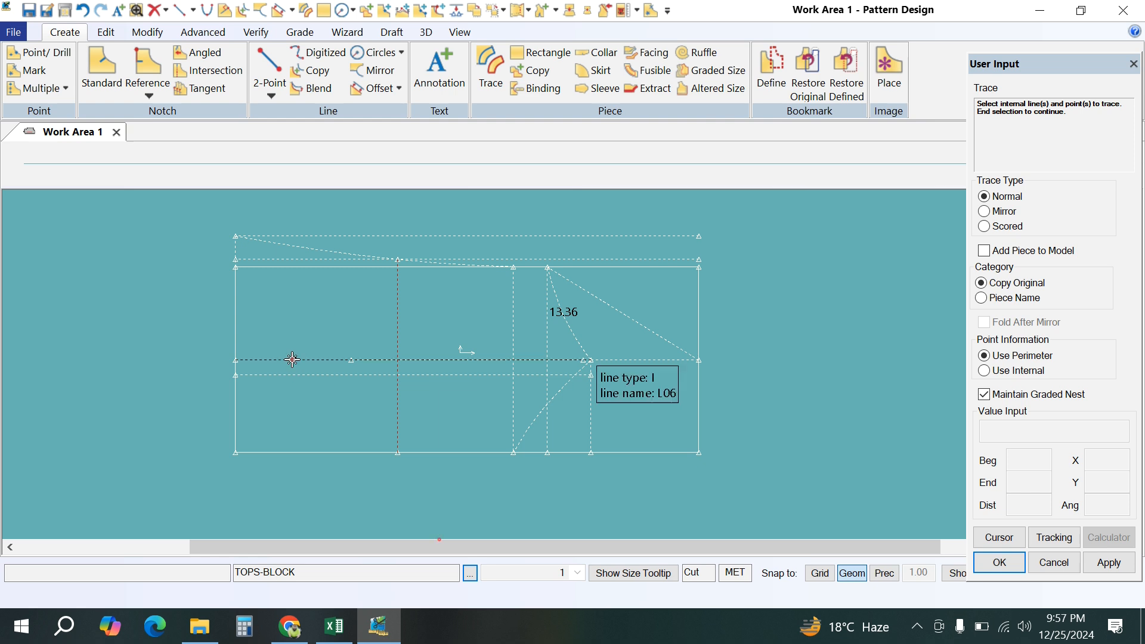
left_click(605, 361)
left_click(629, 320)
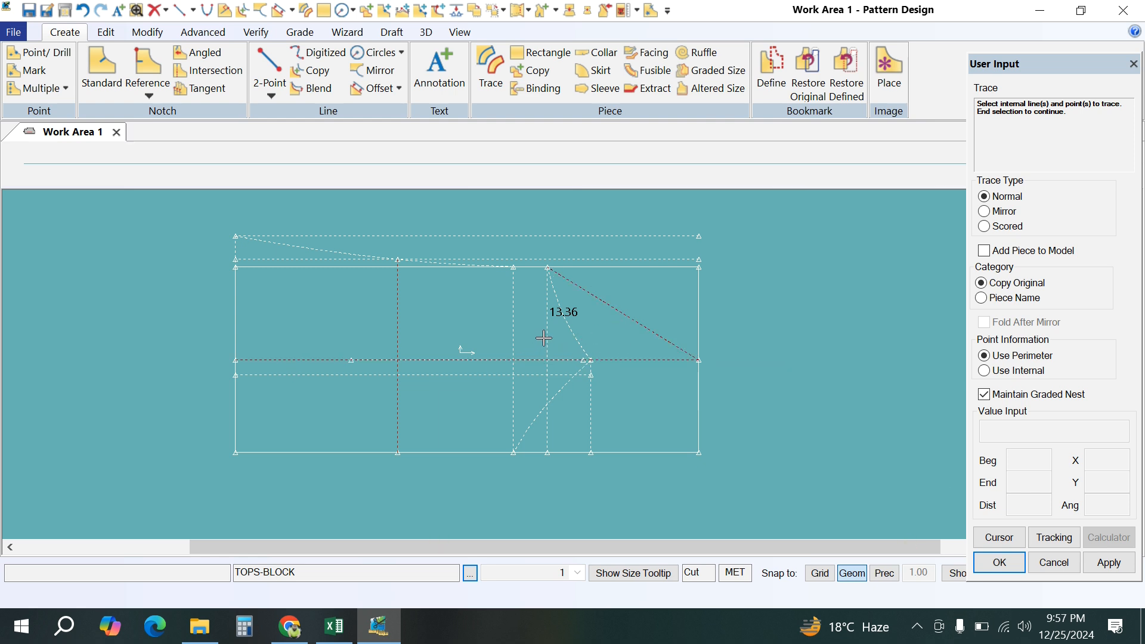
right_click(476, 332)
left_click(468, 335)
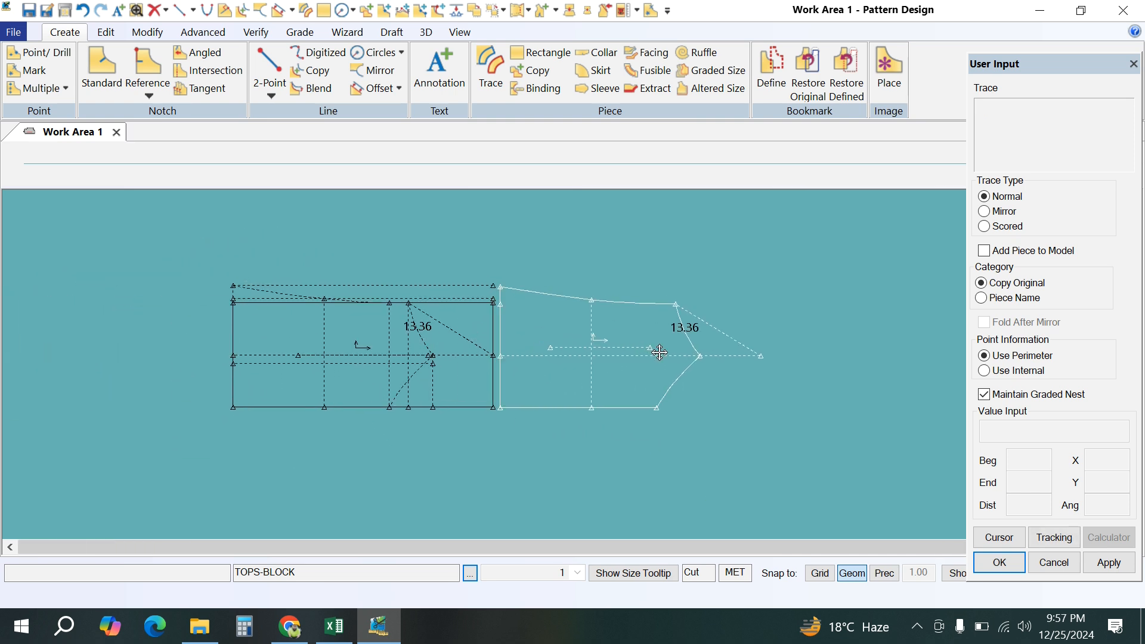
left_click(741, 361)
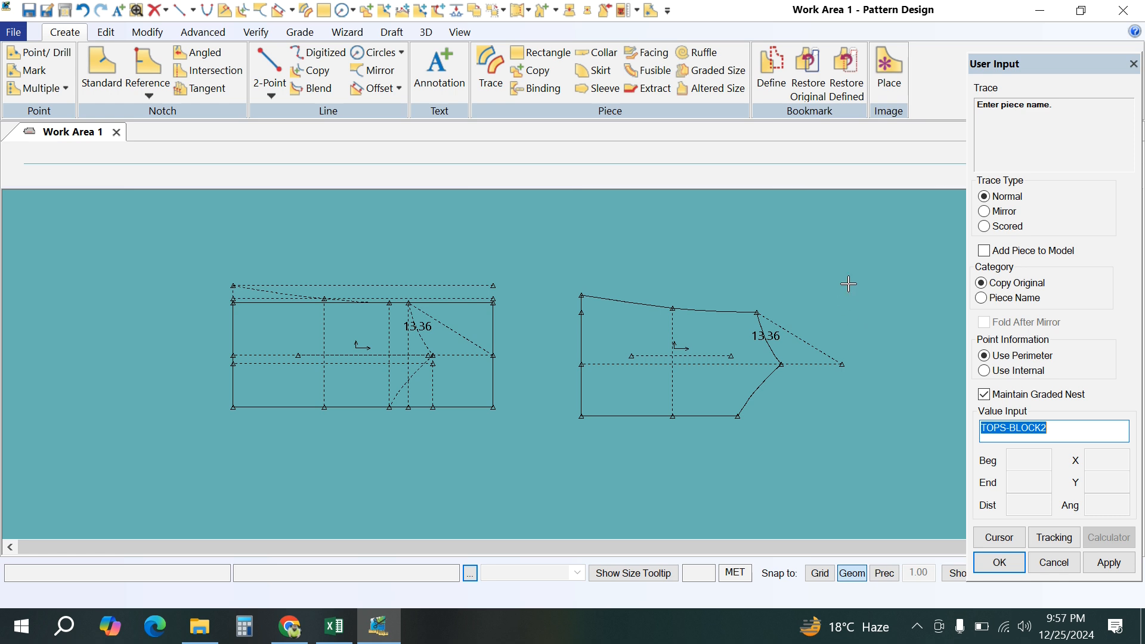
Step: Name the traced piece TOPS-FRONT and accept it
left_click(1062, 431)
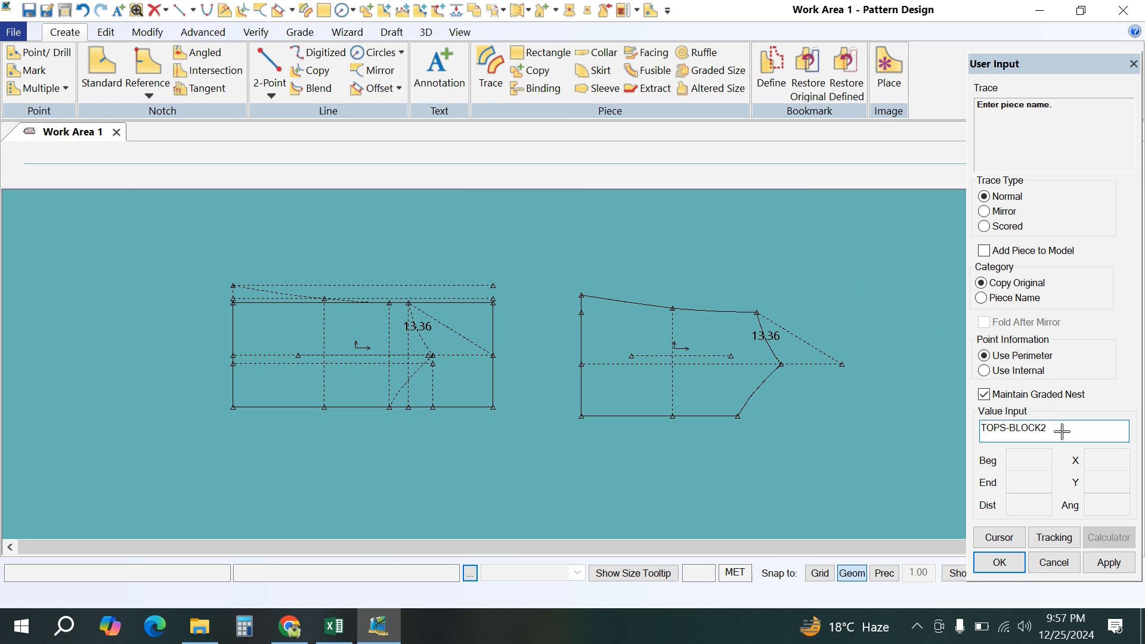
key("BackSpace")
key("BackSpace")
key("BackSpace")
key("BackSpace")
key("BackSpace")
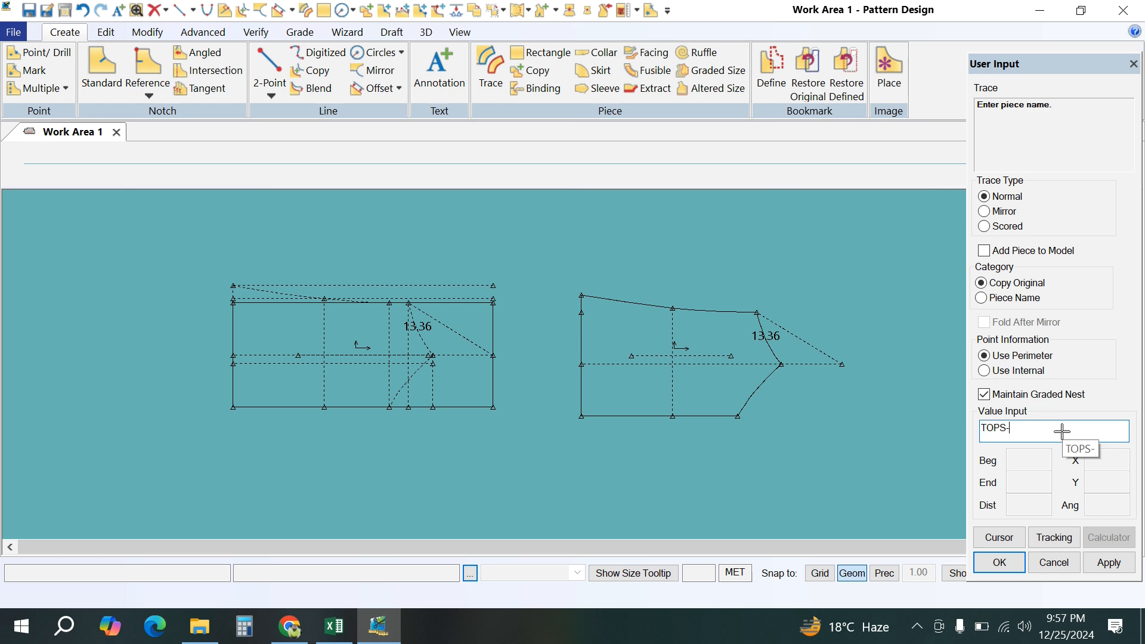
type("FRONT")
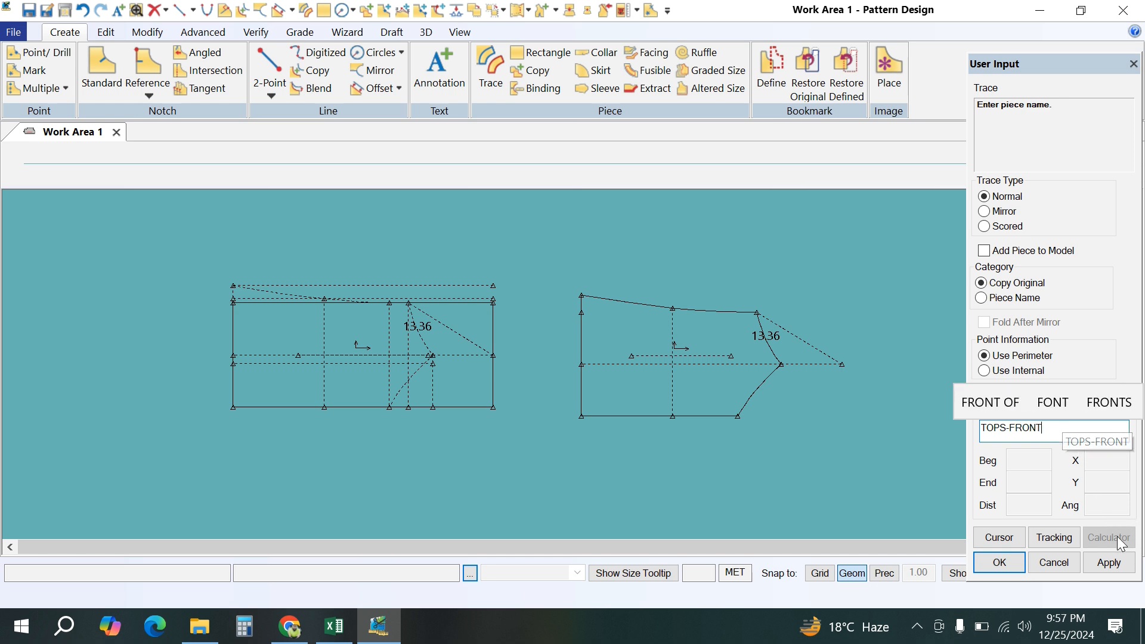
left_click(1108, 563)
left_click(997, 563)
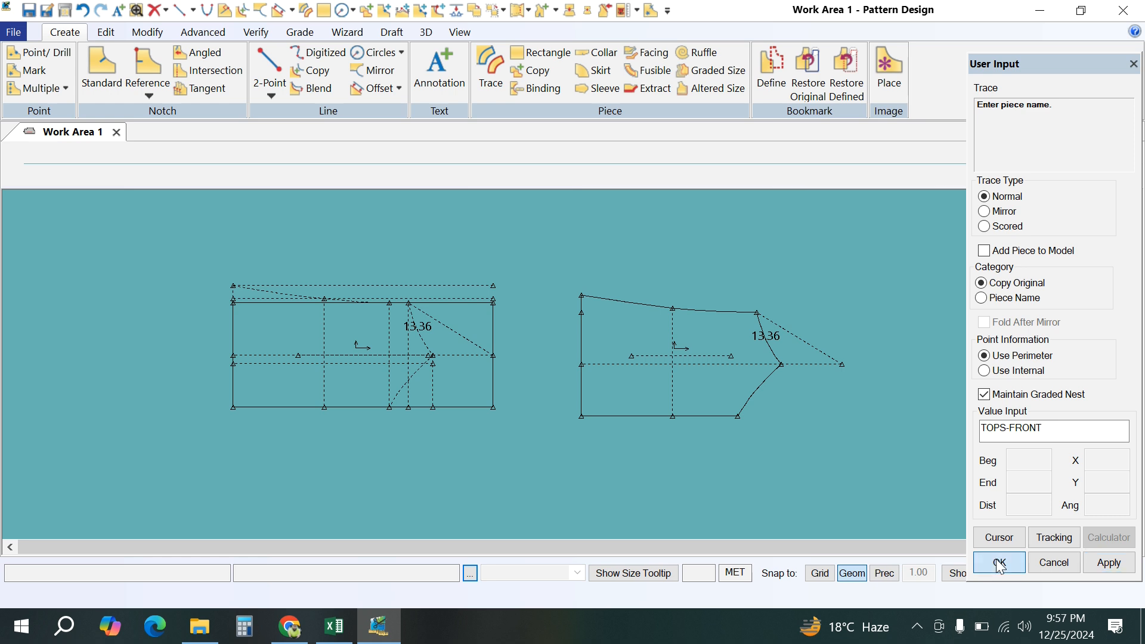
Step: Trace the back piece's perimeter on the block from the side seam curve, crosswise underarm line, lower long edge and hem edge
scroll(332, 397, "up", 1)
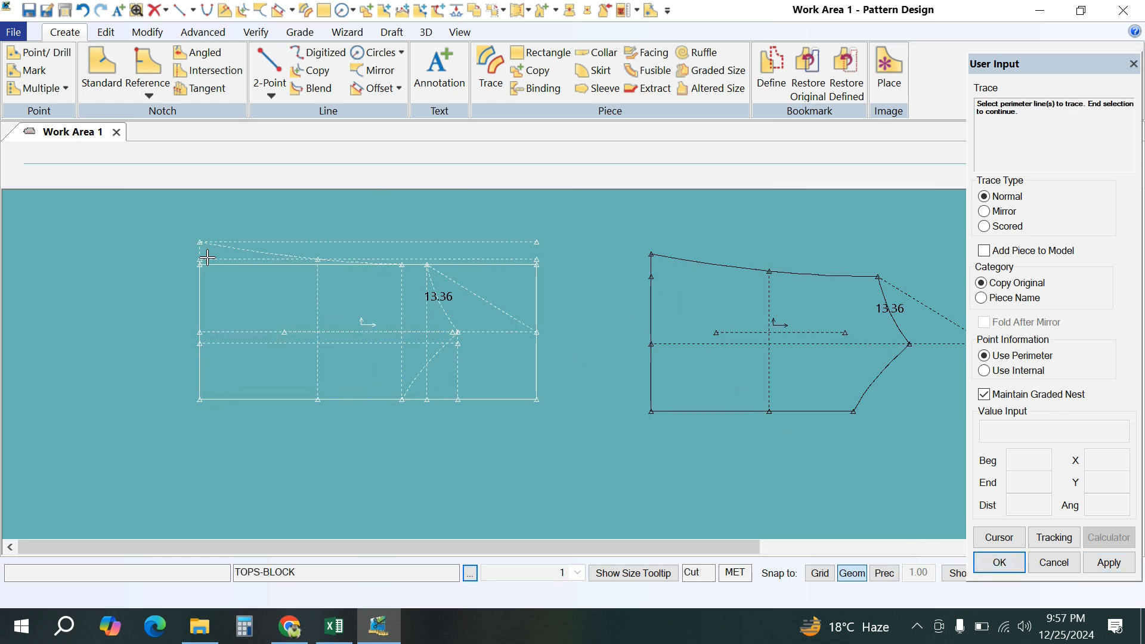
left_click(427, 308)
left_click(389, 399)
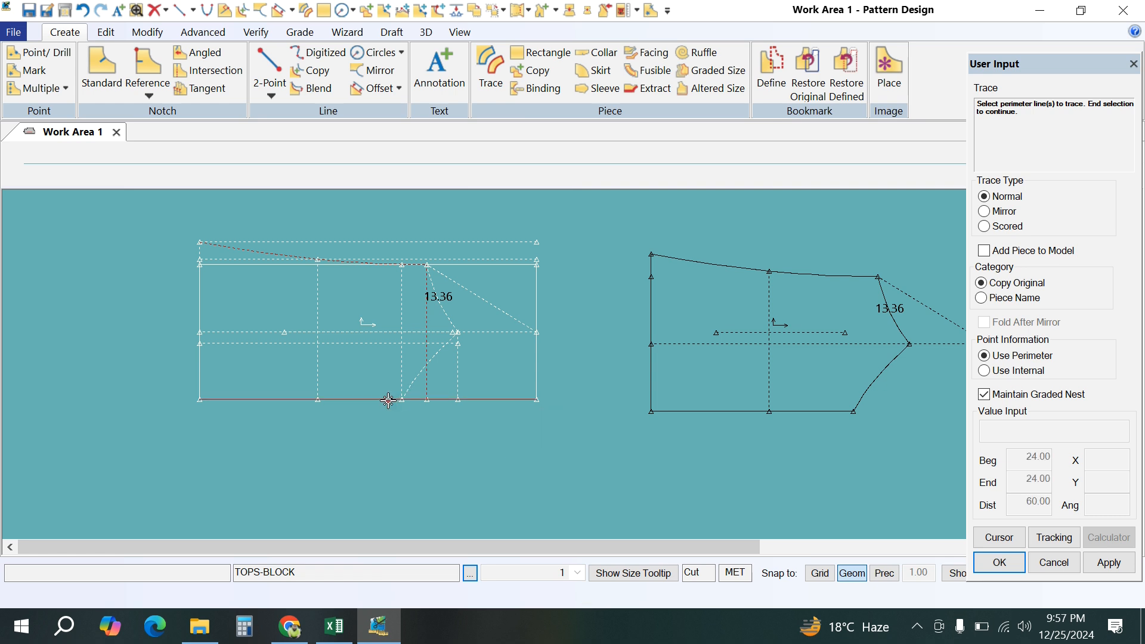
left_click(200, 365)
right_click(238, 286)
left_click(238, 286)
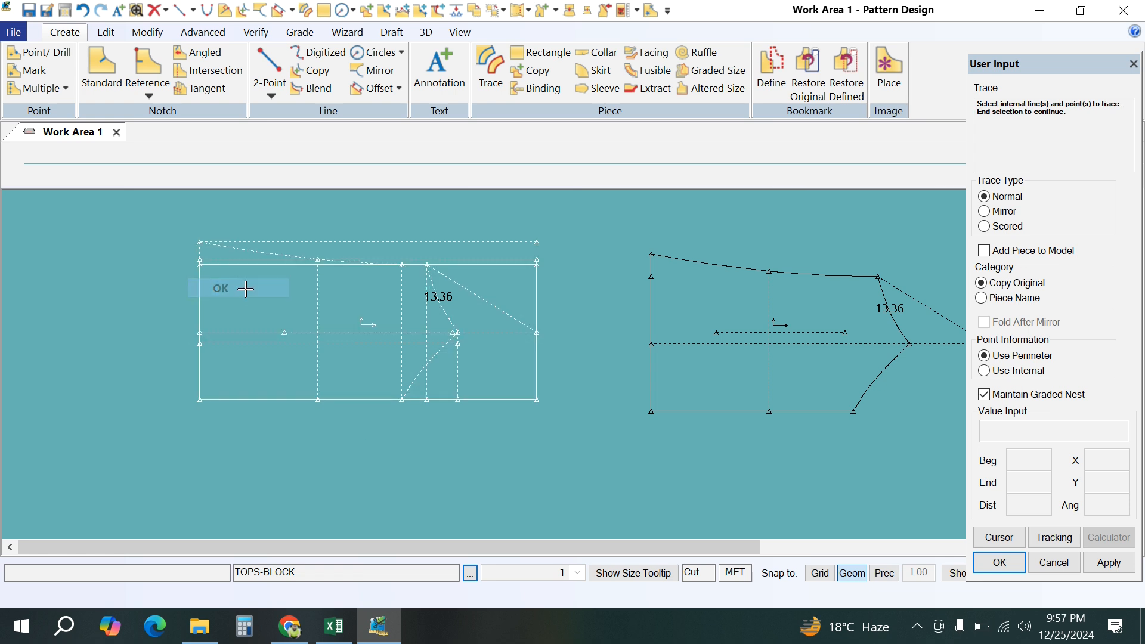
Step: Include the waist line and the lengthwise strap line as internals, and place the traced back piece below TOPS-FRONT
left_click(315, 295)
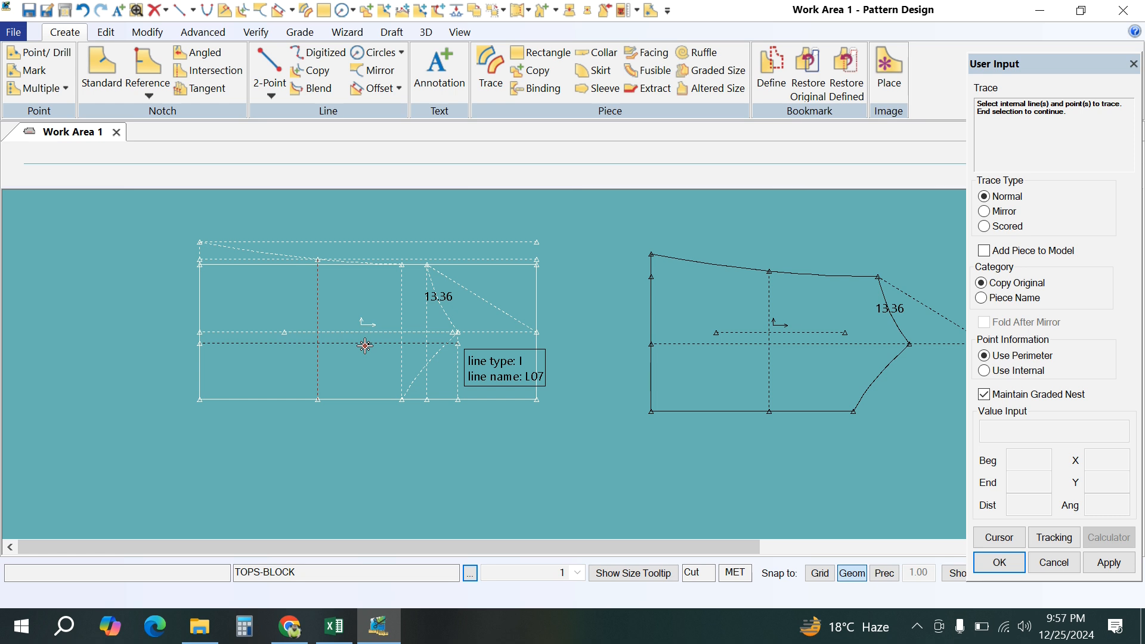
left_click(365, 345)
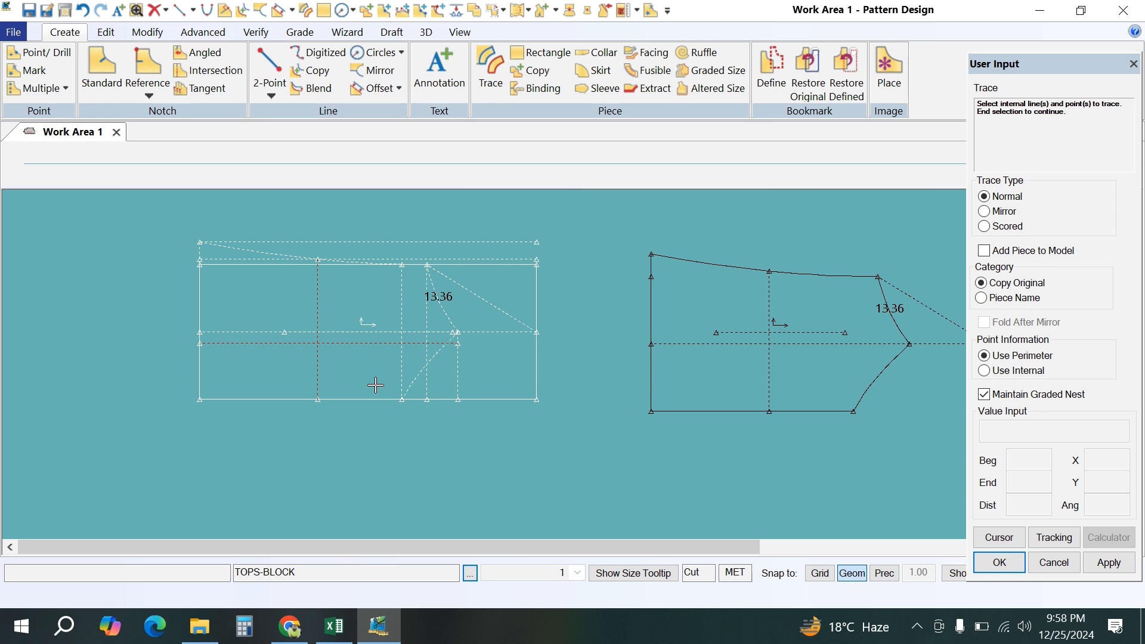
right_click(360, 363)
left_click(361, 365)
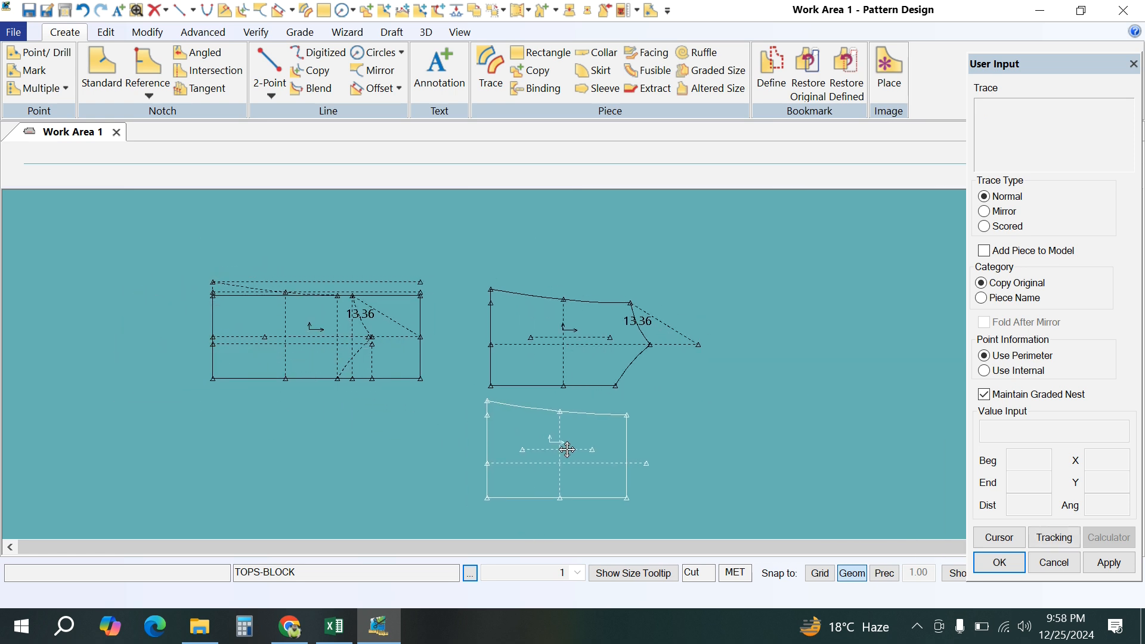
left_click(592, 447)
Step: Name the traced back piece TOPS-BACK and end the Trace command
left_click(1055, 430)
left_click_drag(1055, 429, 1011, 438)
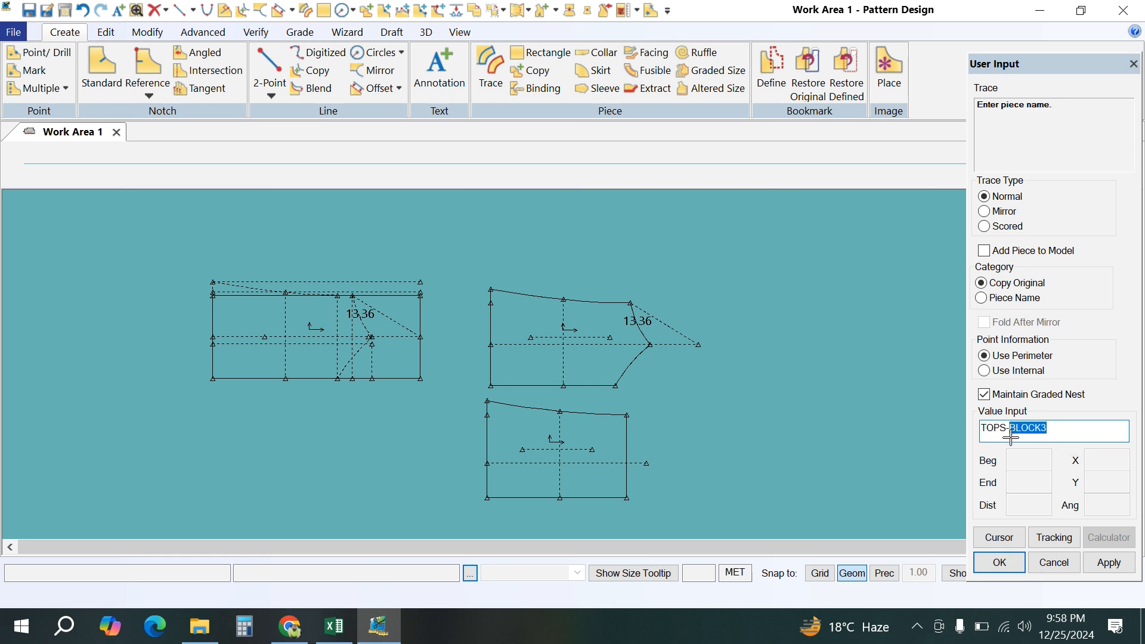
type("BACK")
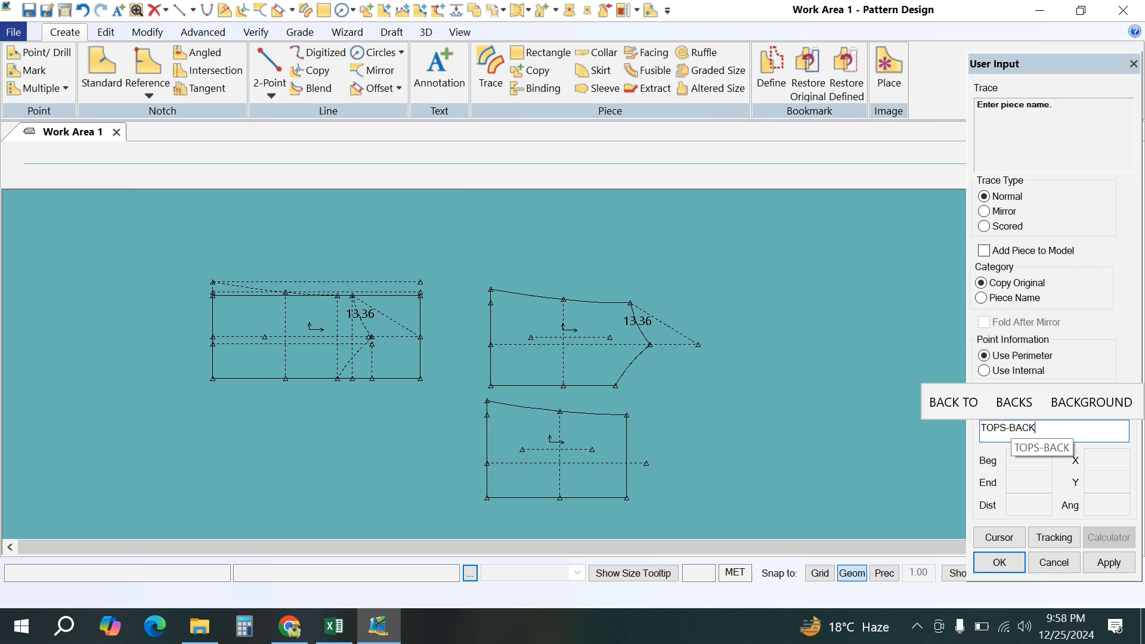
key("Return")
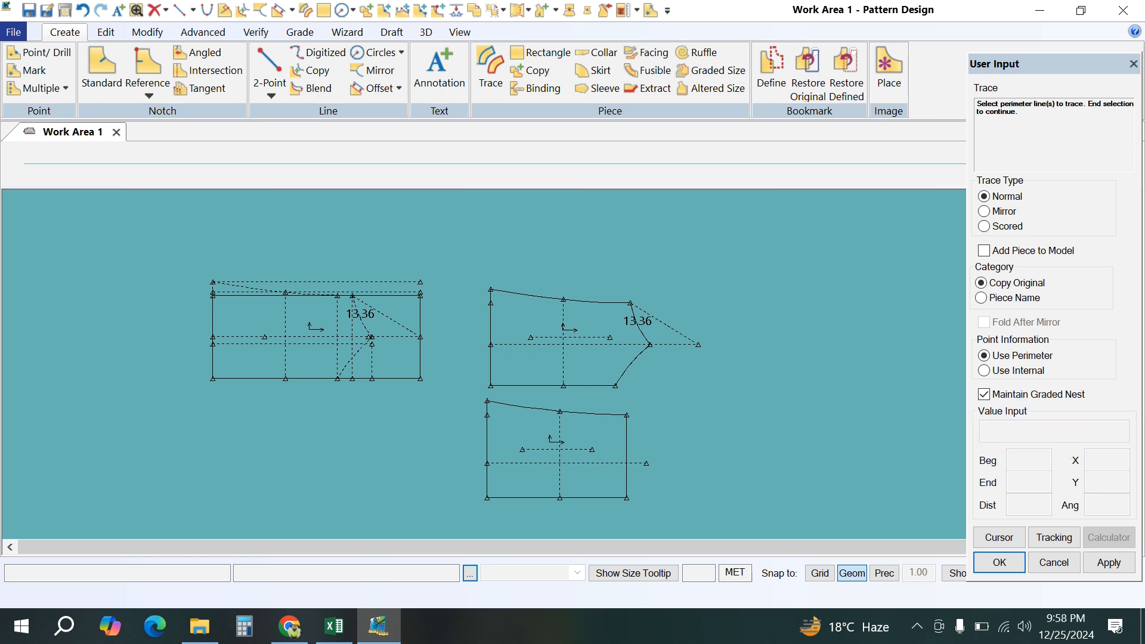
right_click(746, 306)
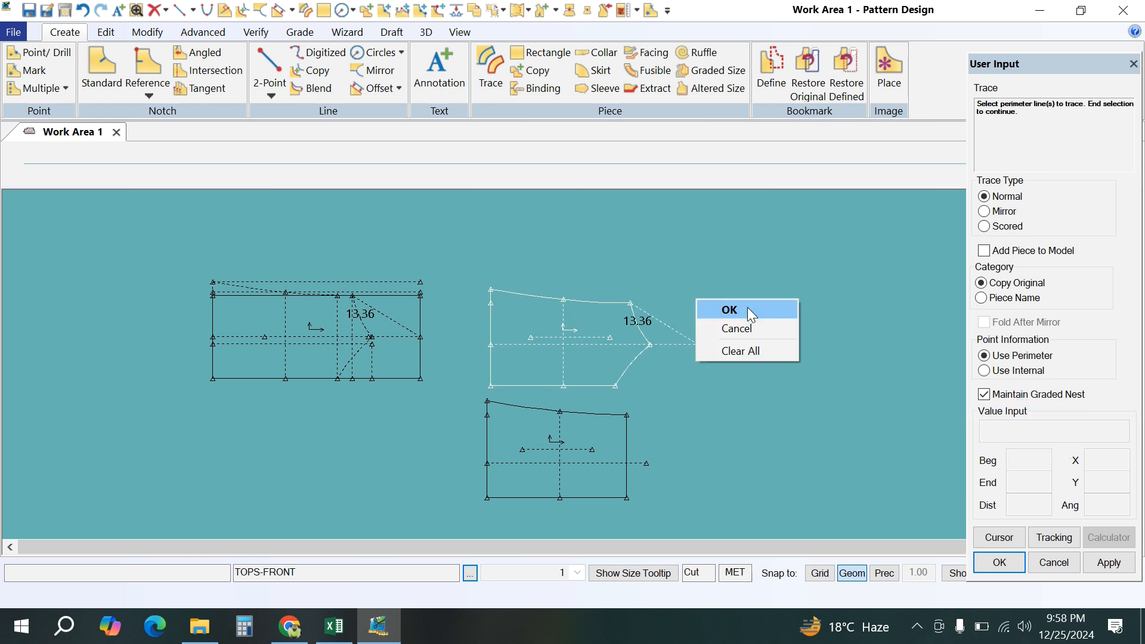
left_click(746, 306)
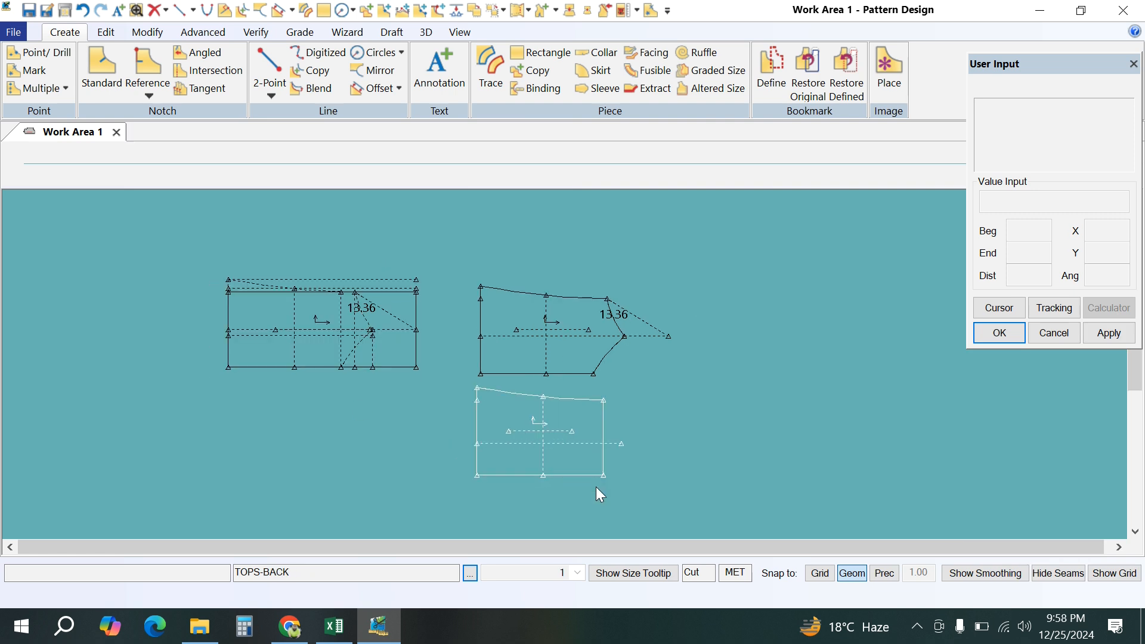
Step: Move the block farther away from the traced pieces and shift TOPS-BACK slightly farther below TOPS-FRONT
scroll(596, 488, "up", 3)
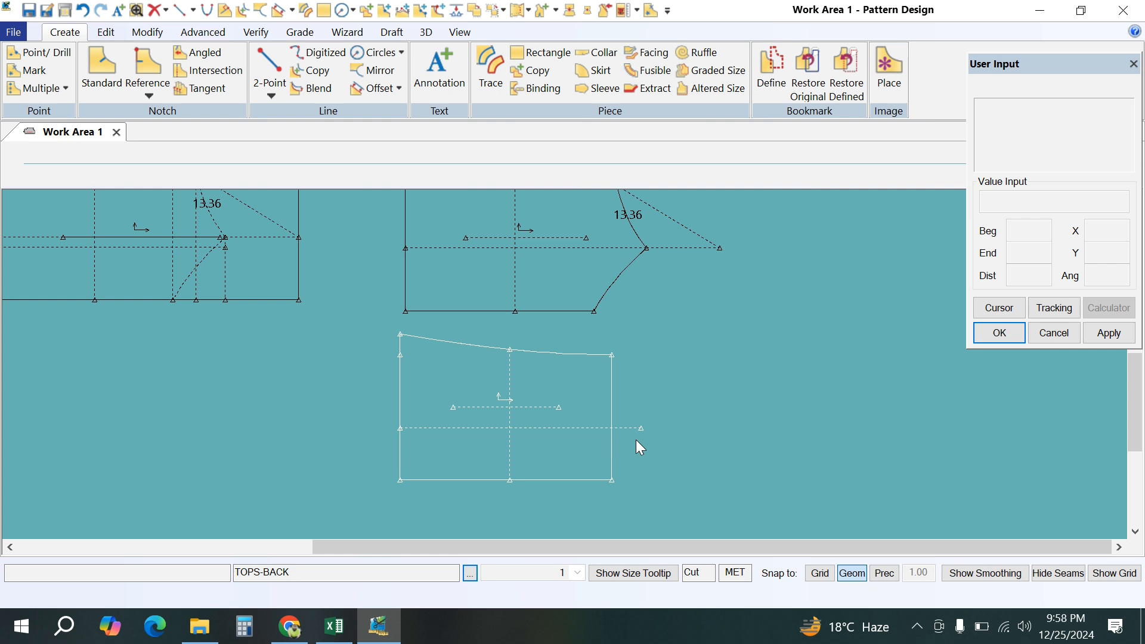
scroll(610, 444, "down", 2)
left_click_drag(288, 316, 211, 307)
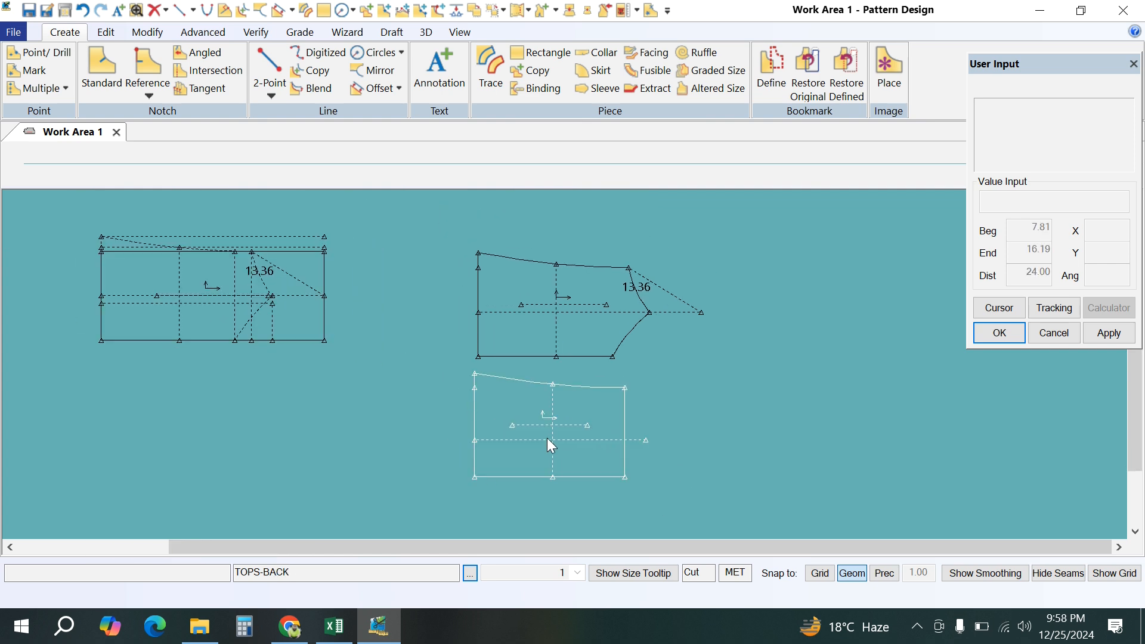
left_click_drag(540, 444, 540, 451)
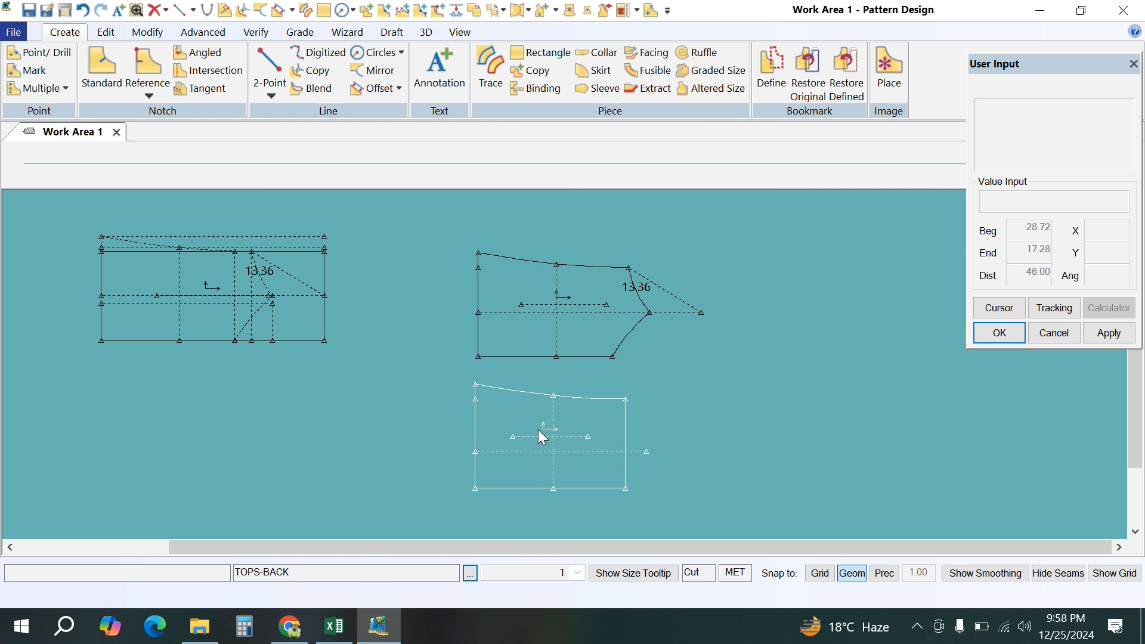
left_click(540, 343)
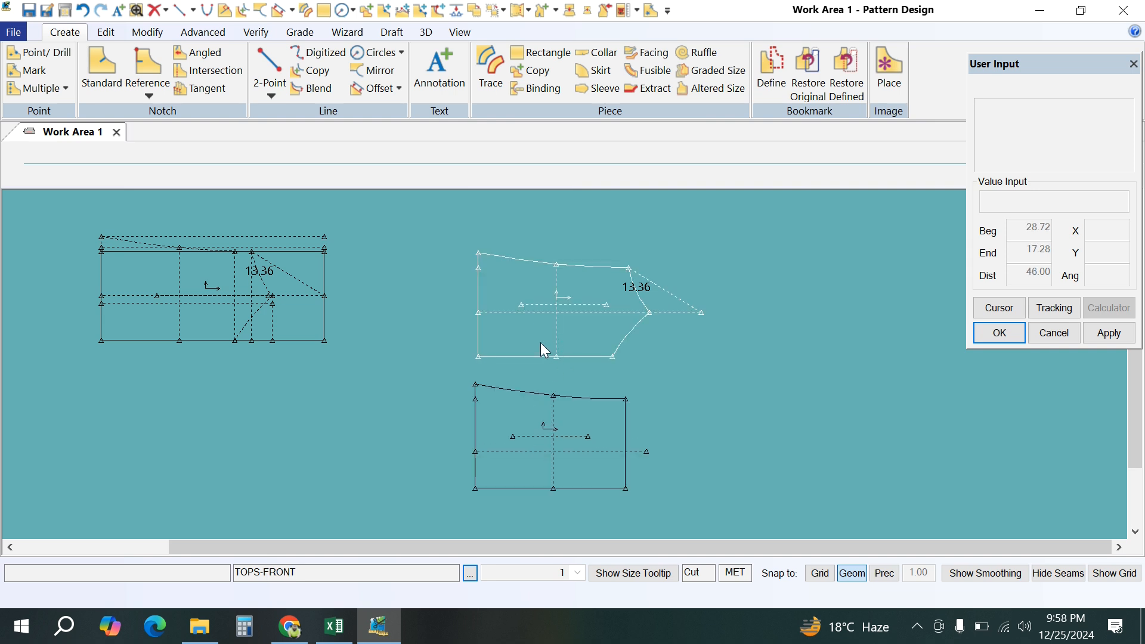
Step: Mirror TOPS-FRONT and TOPS-BACK about their lower long edges with Fold after Mirror enabled, and reposition TOPS-BACK slightly
left_click(137, 40)
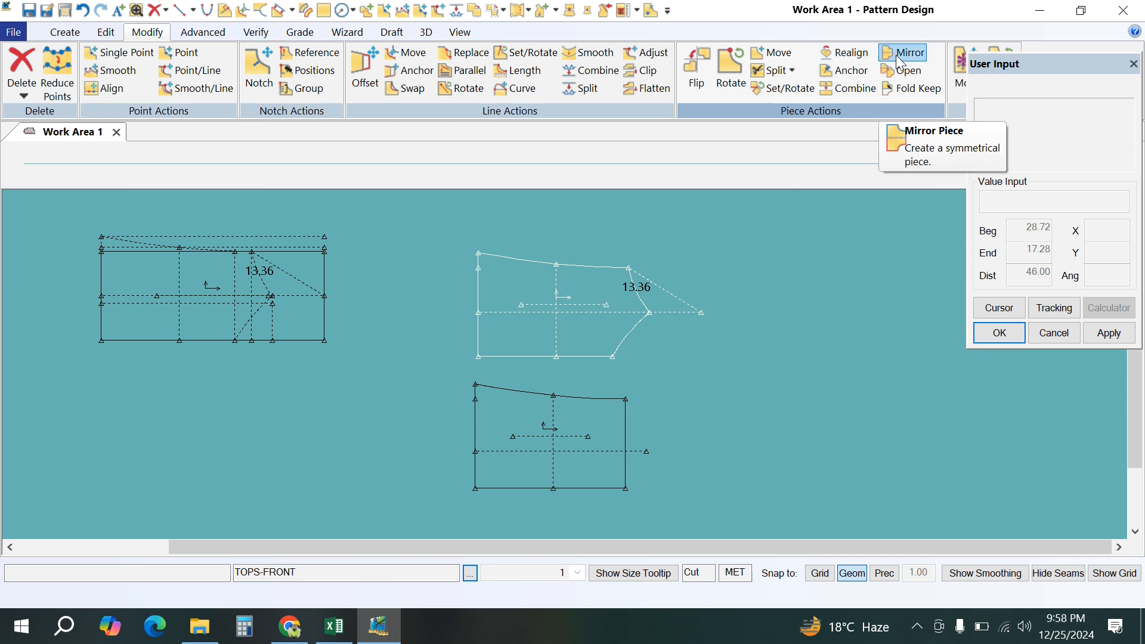
left_click(901, 54)
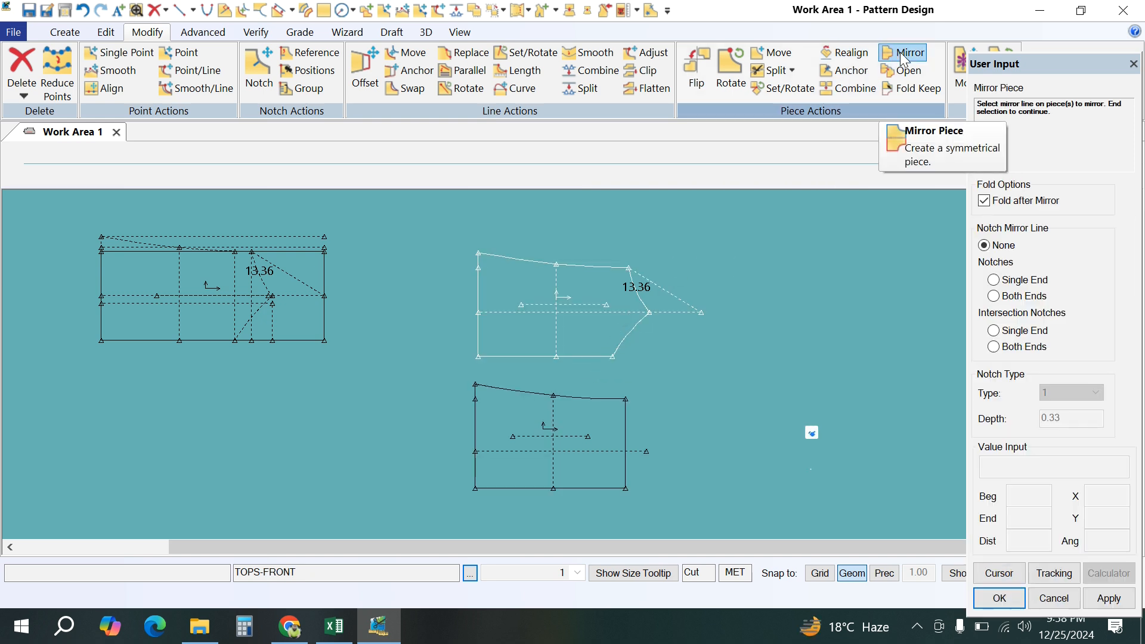
left_click(586, 357)
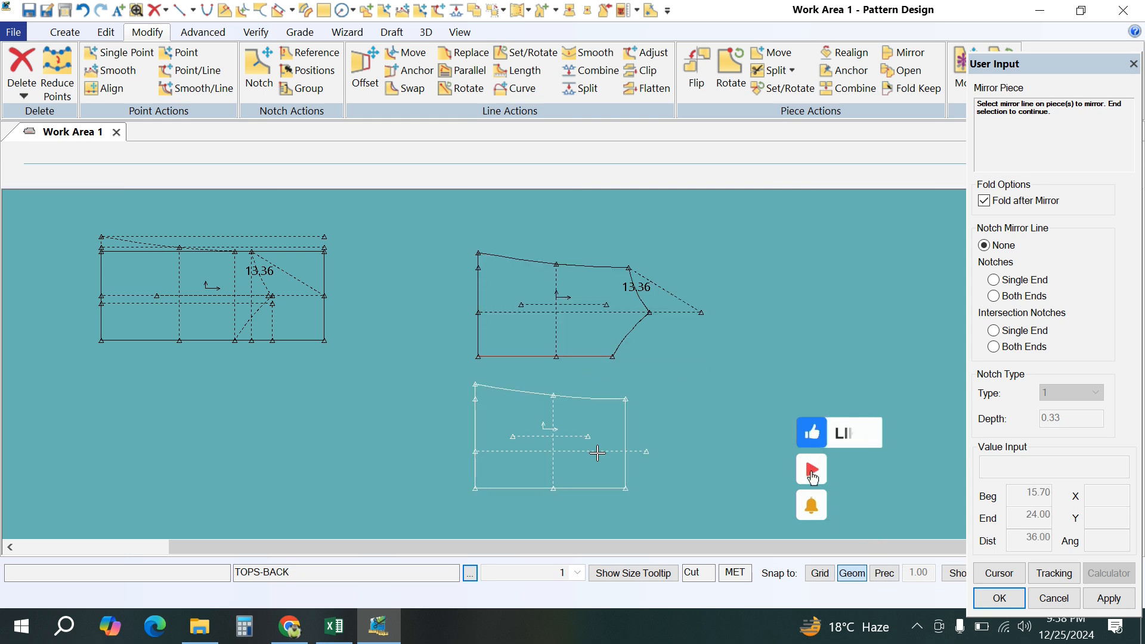
right_click(749, 325)
left_click(750, 327)
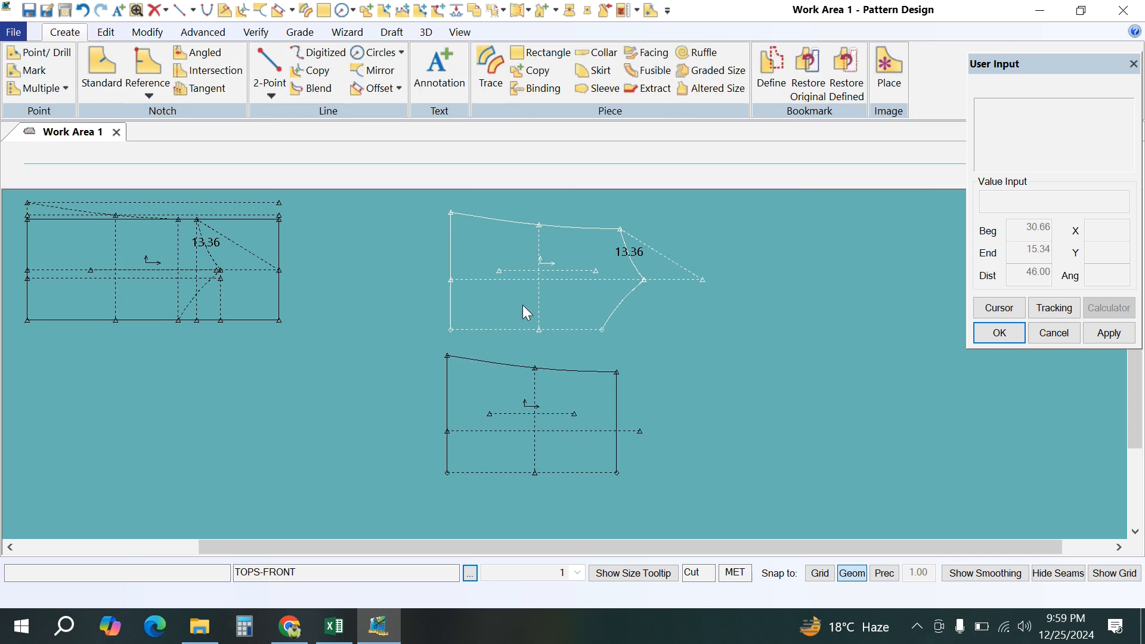
left_click(527, 399)
left_click(544, 403)
Step: Define an even 1 cm seam allowance on TOPS-FRONT's side seam, armhole curve and neck curve
left_click(203, 33)
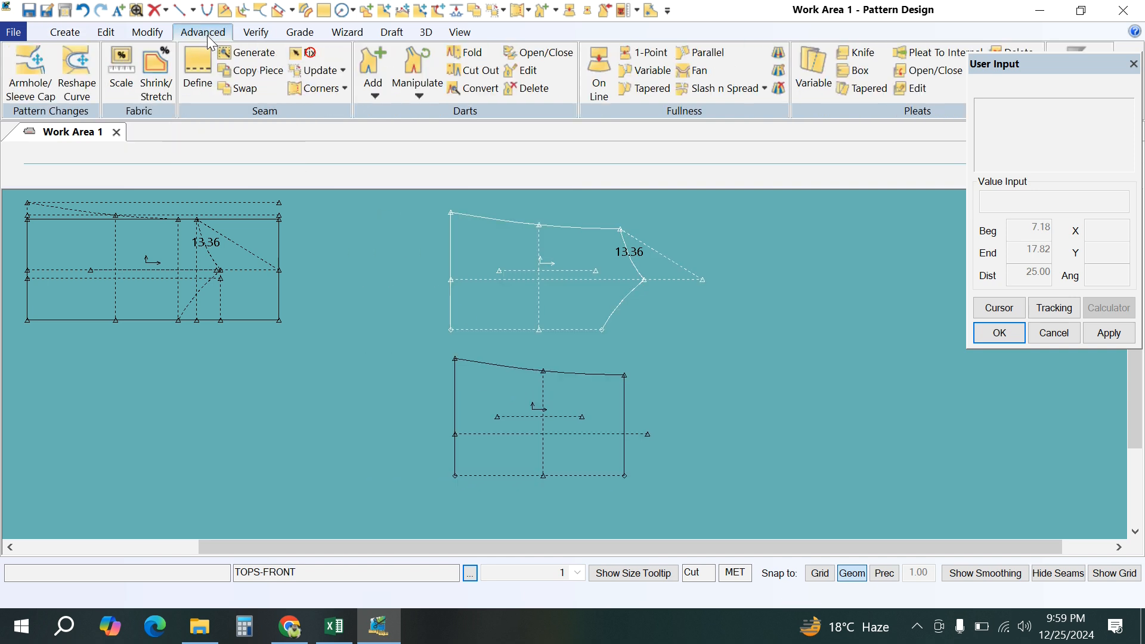
left_click(198, 72)
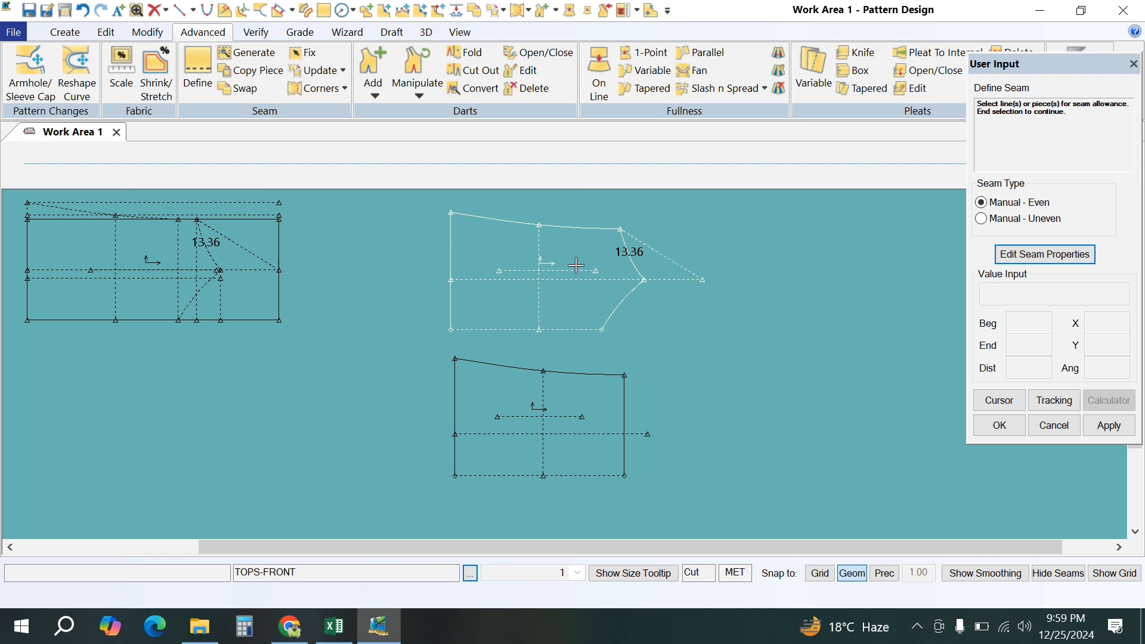
scroll(519, 232, "up", 2)
left_click(518, 242)
left_click(674, 280)
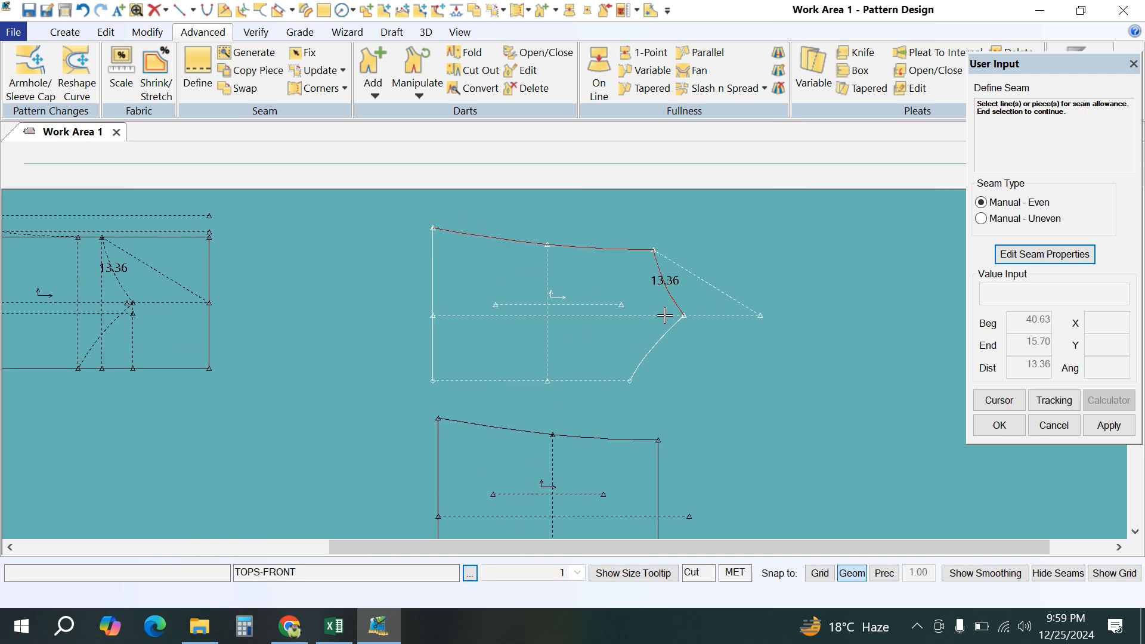
left_click(665, 333)
right_click(698, 371)
left_click(700, 371)
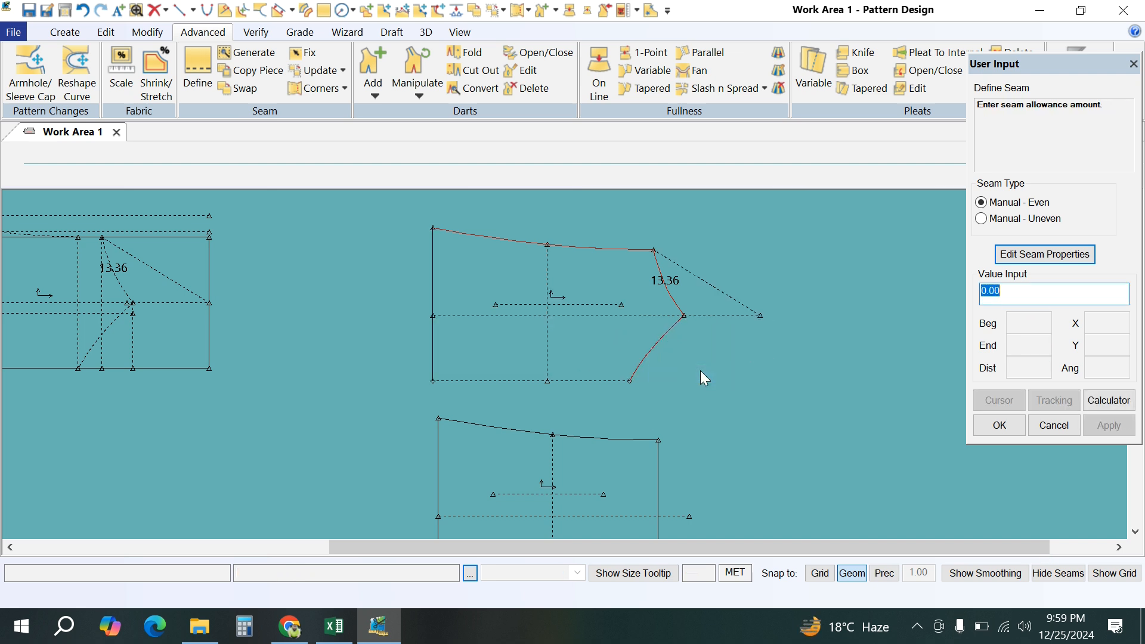
type("1")
left_click(999, 425)
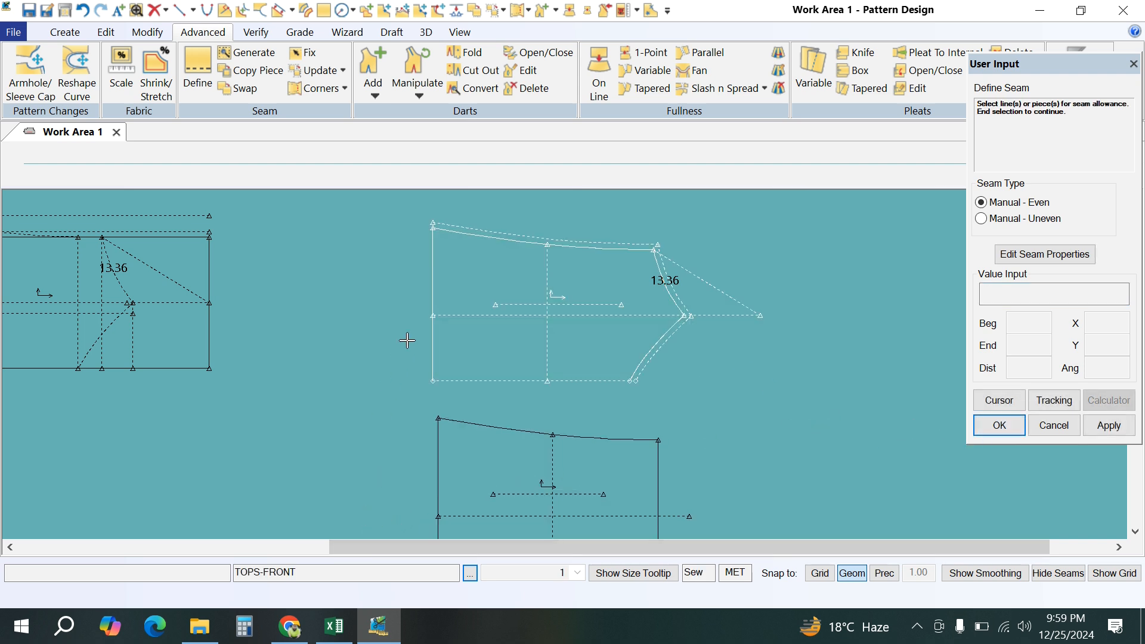
Step: Define an even seam allowance on TOPS-FRONT's hem edge, wider than the 1 cm on its other edges
scroll(454, 292, "down", 1)
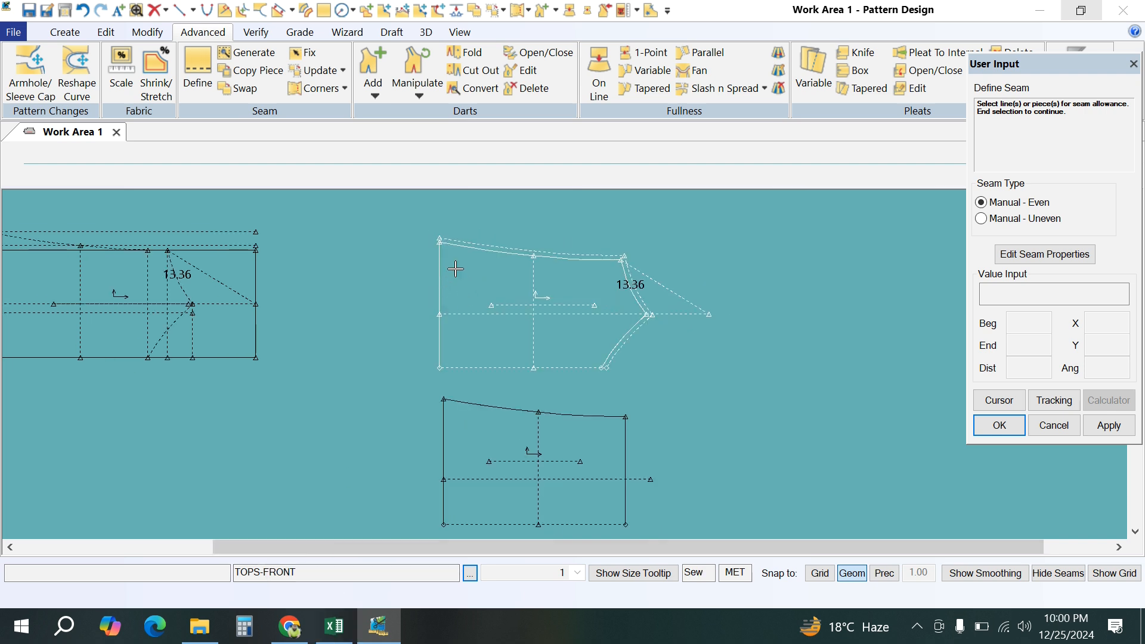
left_click(204, 63)
left_click(438, 285)
right_click(470, 282)
left_click(471, 281)
type("15")
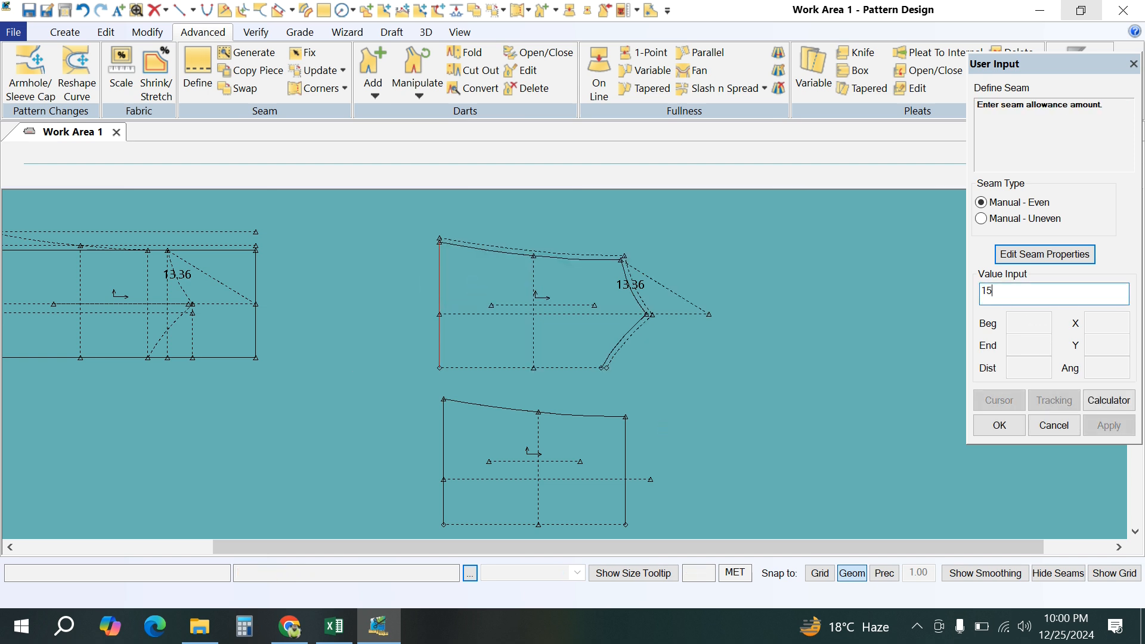
key("BackSpace")
key("Return")
Step: Define an even 1 cm seam allowance on TOPS-BACK's side seam and its straight upper-body edge opposite the hem
scroll(411, 239, "down", 2)
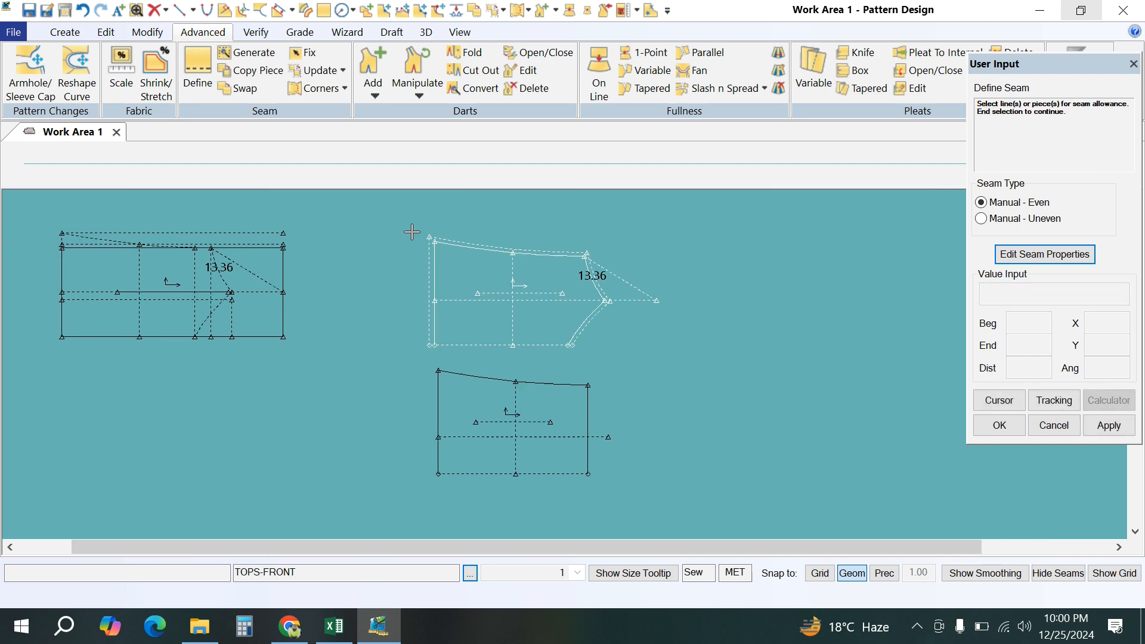
scroll(487, 453, "up", 1)
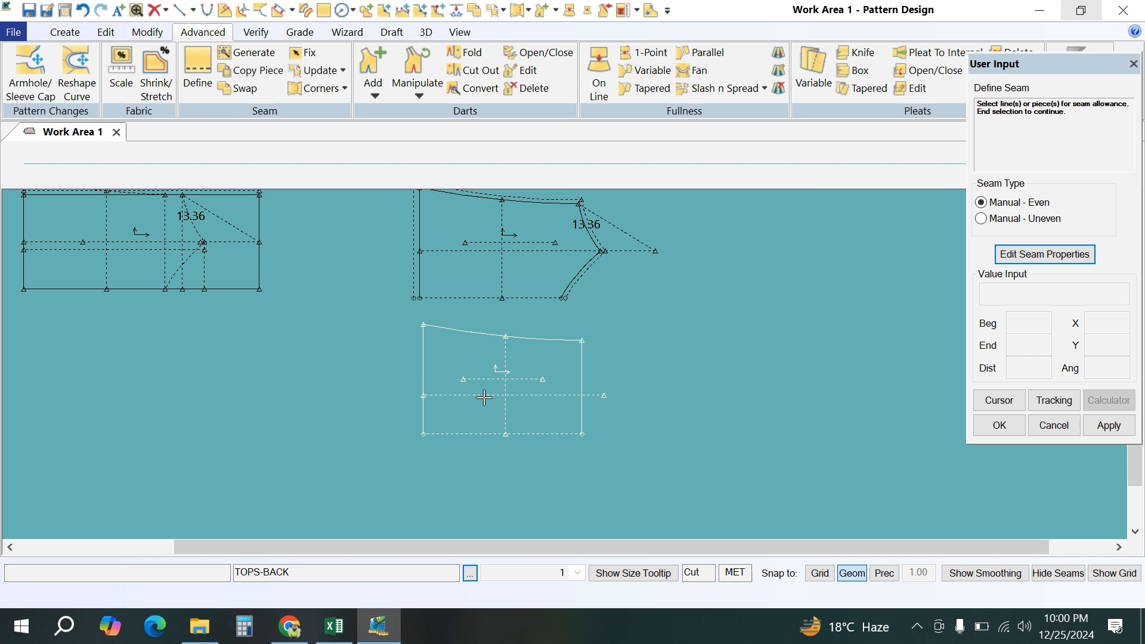
scroll(465, 470, "down", 1)
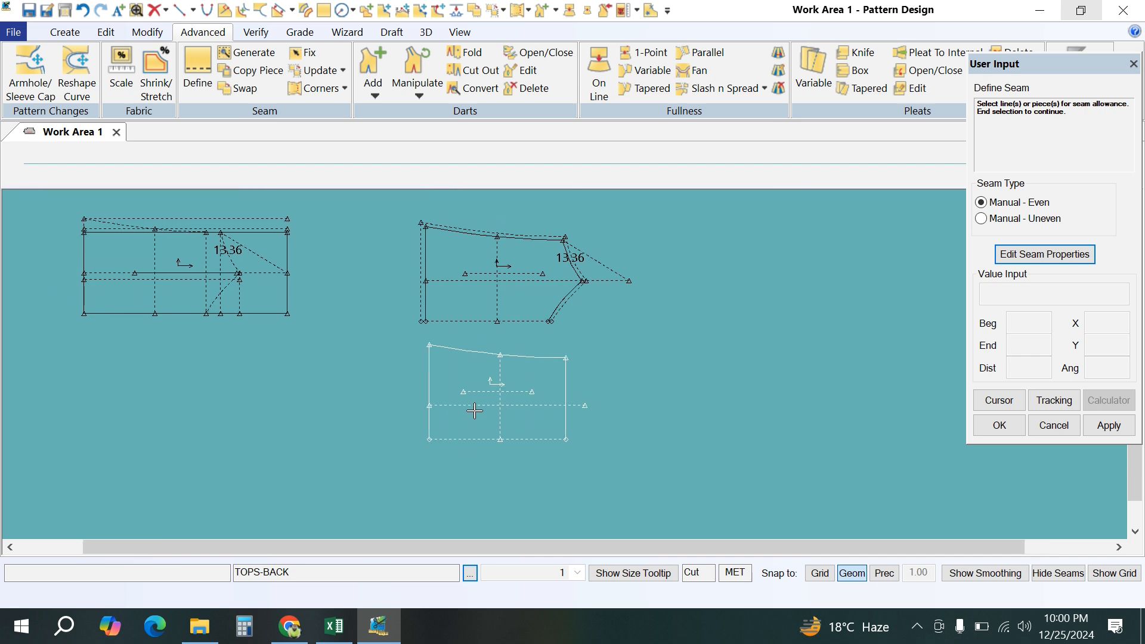
scroll(492, 386, "up", 1)
left_click(533, 356)
left_click(579, 373)
right_click(649, 363)
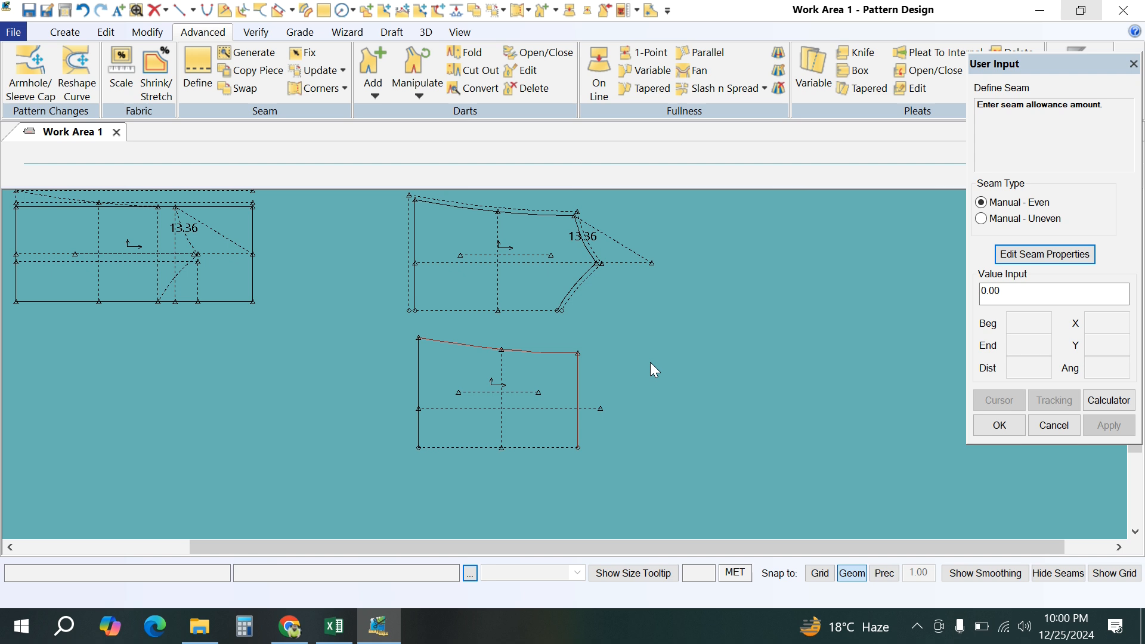
left_click(1009, 291)
type("1")
key("Return")
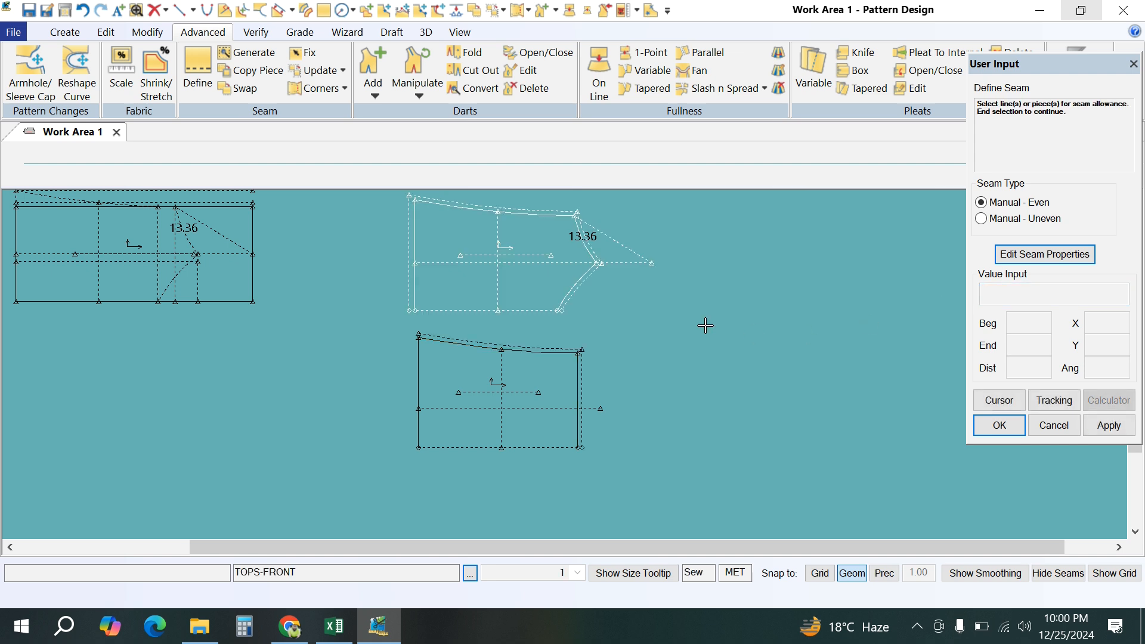
Step: Define a wider even seam allowance on TOPS-BACK's hem edge, end the command, and move the piece slightly farther below TOPS-FRONT
left_click(418, 376)
right_click(418, 376)
left_click(380, 378)
type("1.")
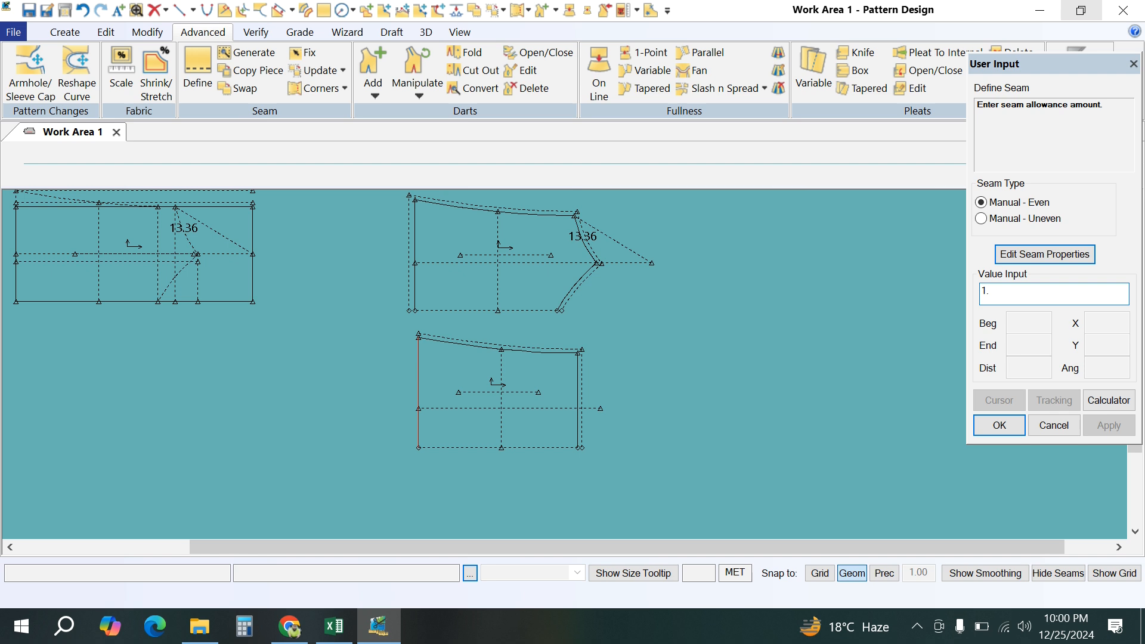
key("Return")
right_click(674, 321)
left_click(671, 326)
mouse_move(501, 401)
left_mouse_down()
mouse_move(496, 434)
mouse_move(500, 397)
left_mouse_up()
left_click(494, 406)
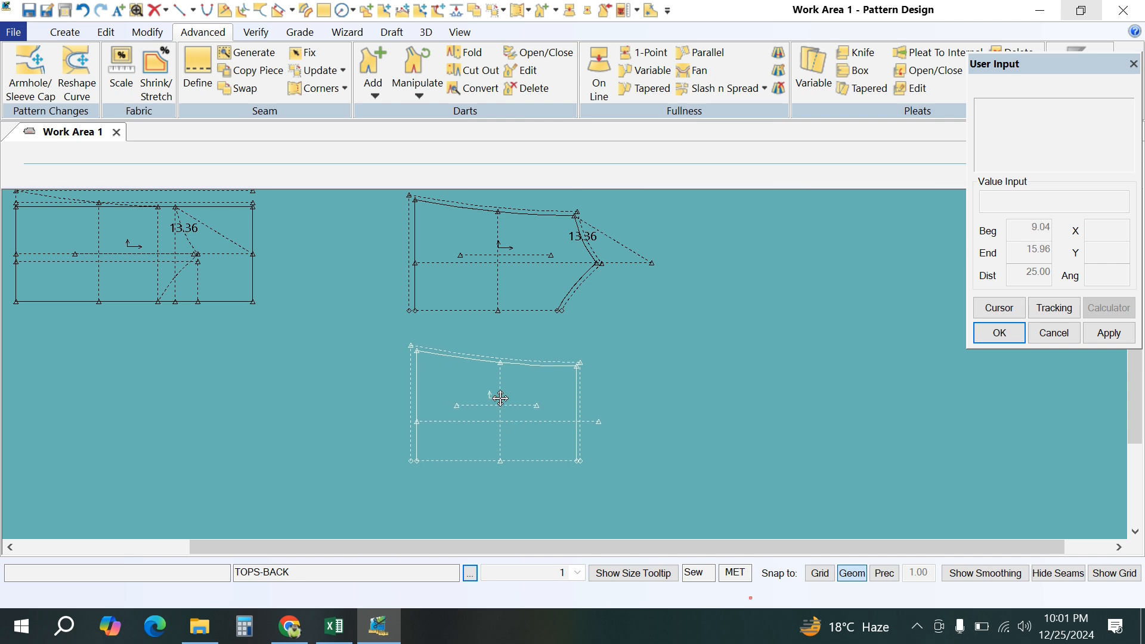
Step: Switch to the Excel measurement chart and select the strap width row to read its size S value
left_click(334, 625)
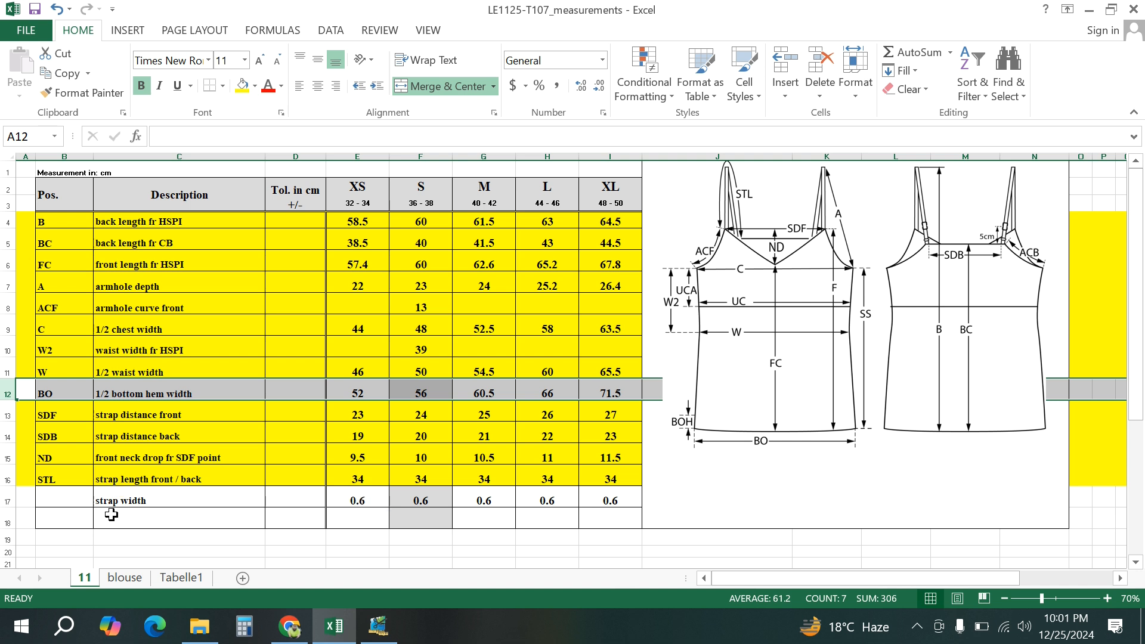
left_click(8, 501)
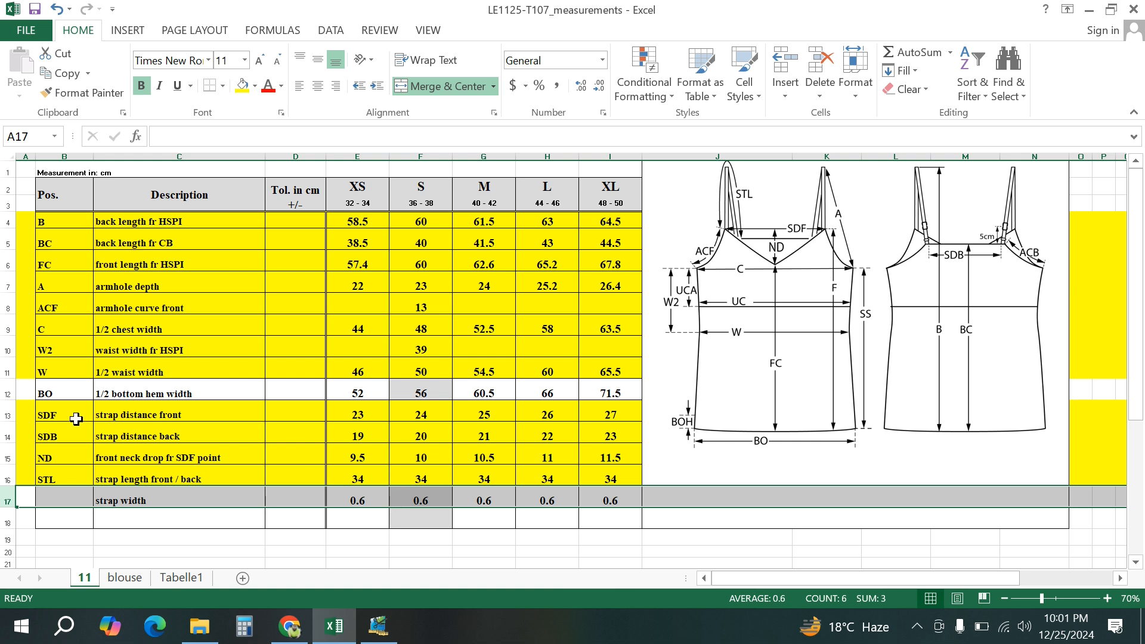
Step: Highlight the 1/2 bottom hem width row yellow in the chart, select the strap width row, and switch back to Pattern Design
left_click(7, 392)
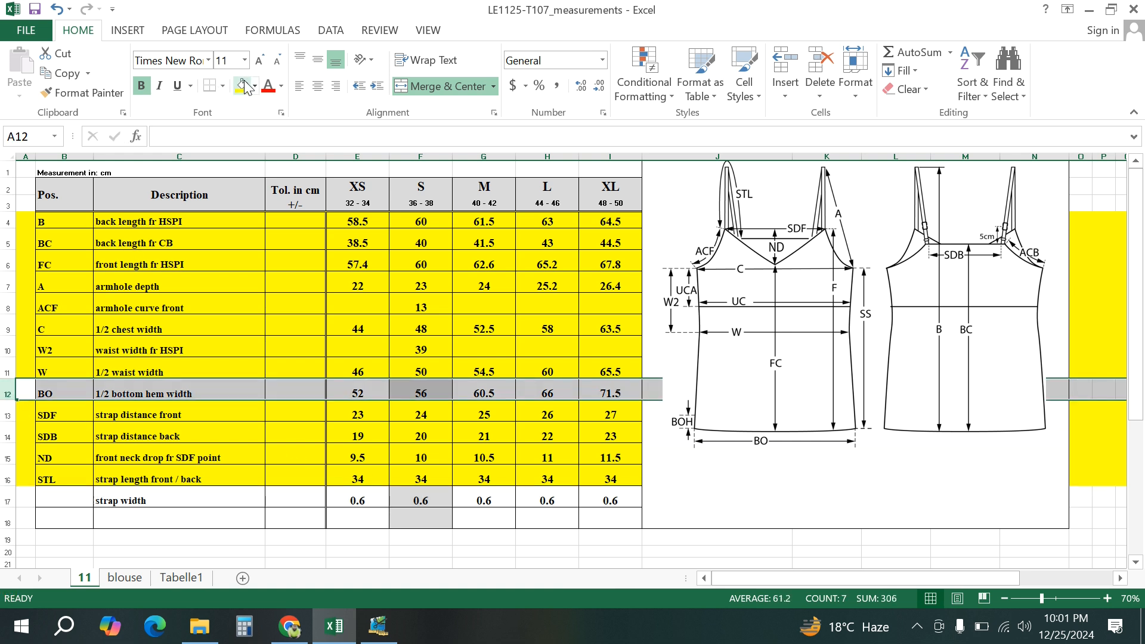
left_click(7, 500)
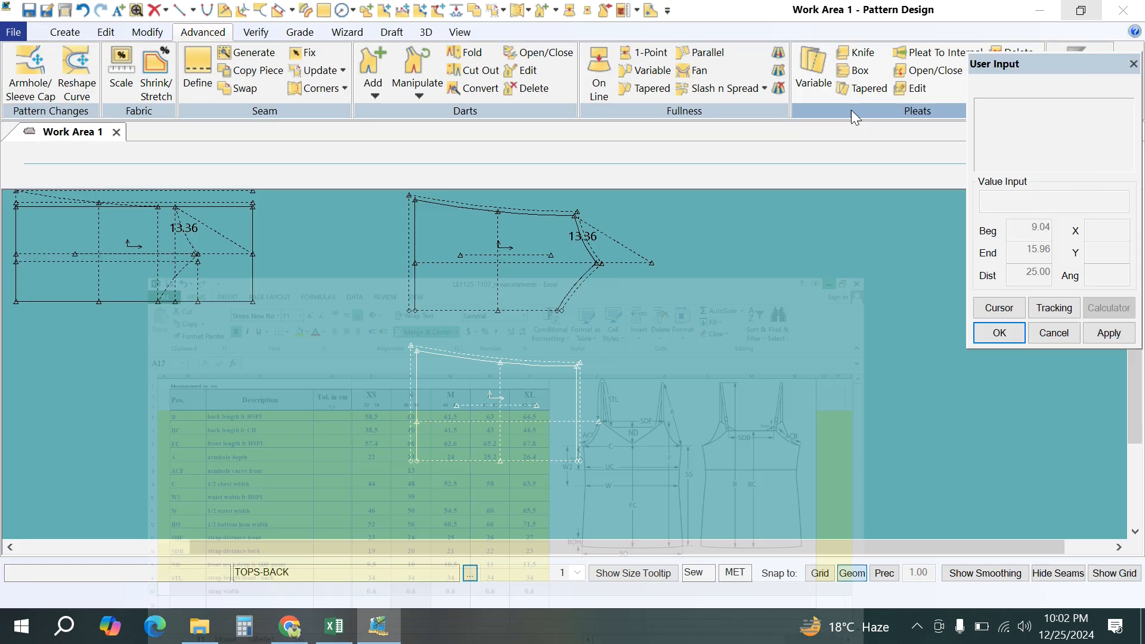
left_click(1088, 10)
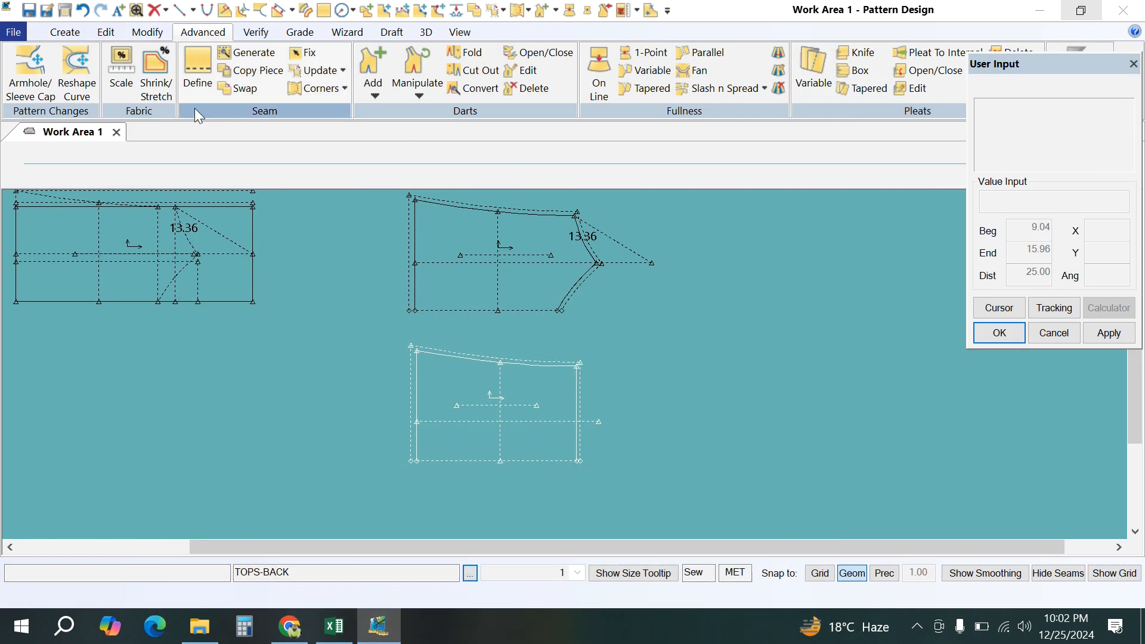
Step: Create a rectangular strap piece 40 cm long and 2.4 cm wide in the empty space beside TOPS-FRONT and TOPS-BACK
left_click(65, 32)
left_click(541, 53)
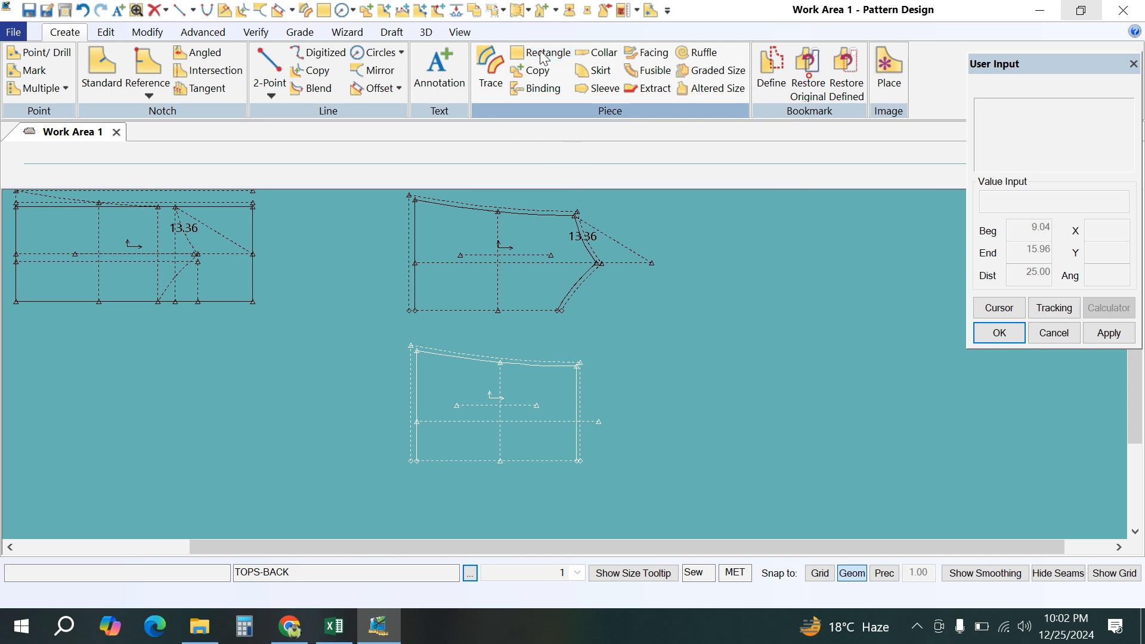
left_click(637, 330)
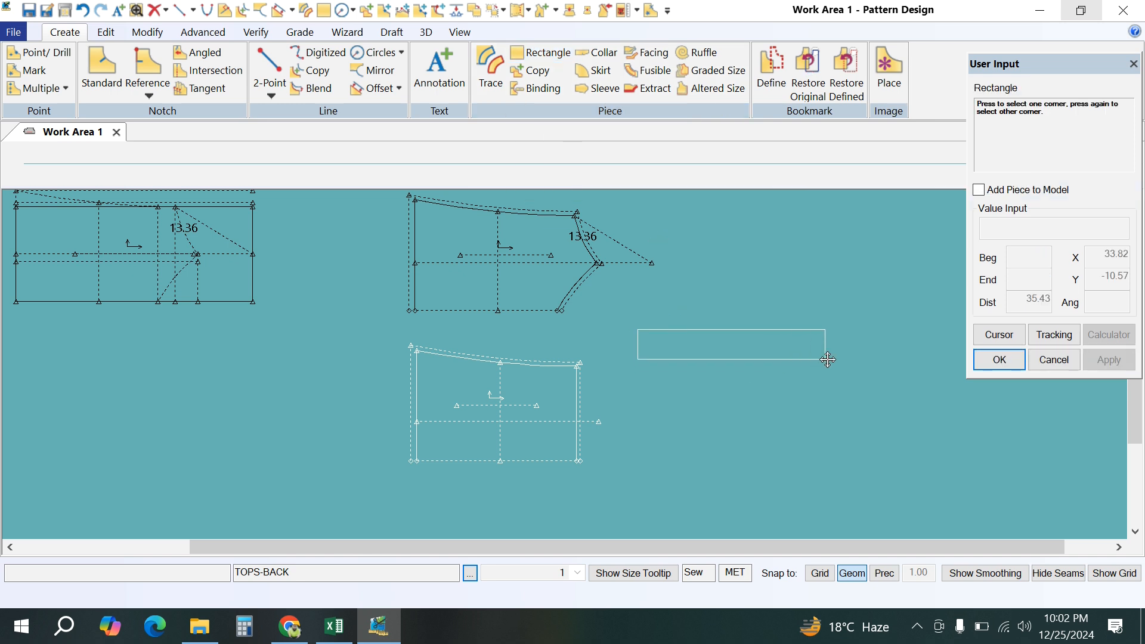
left_click(828, 358)
left_click(1107, 254)
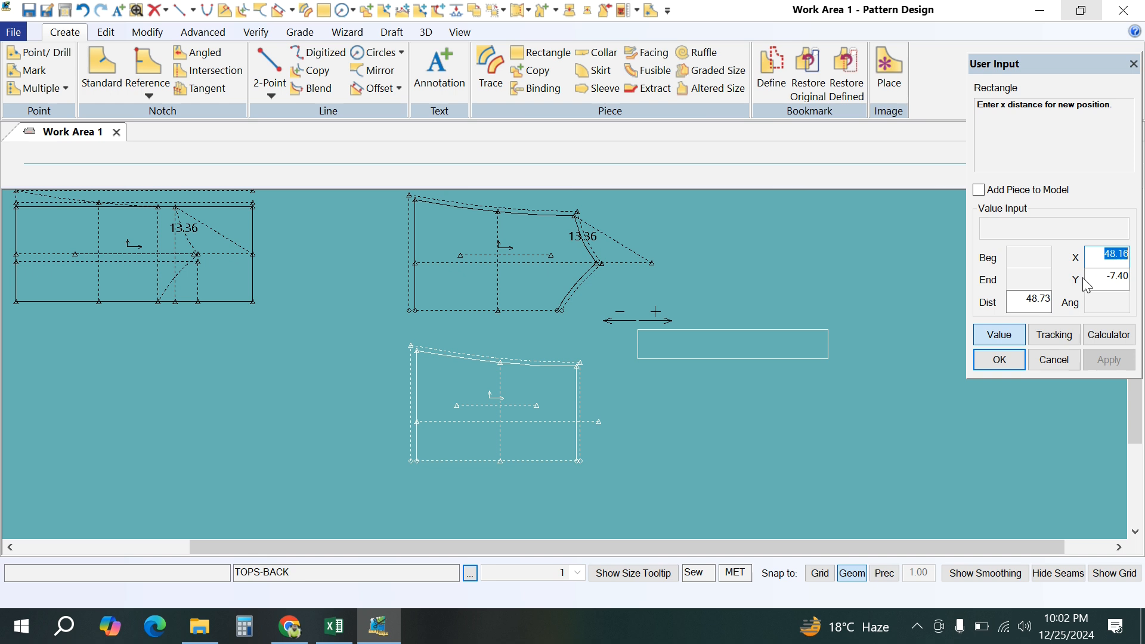
type("3")
key("Return")
type("2")
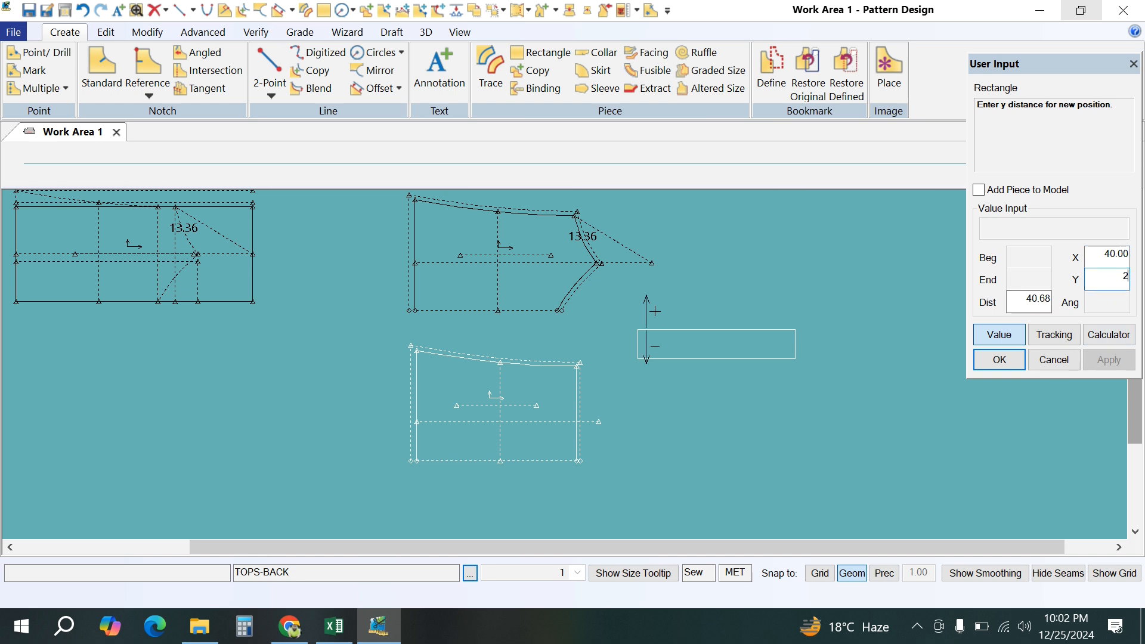
type(".4")
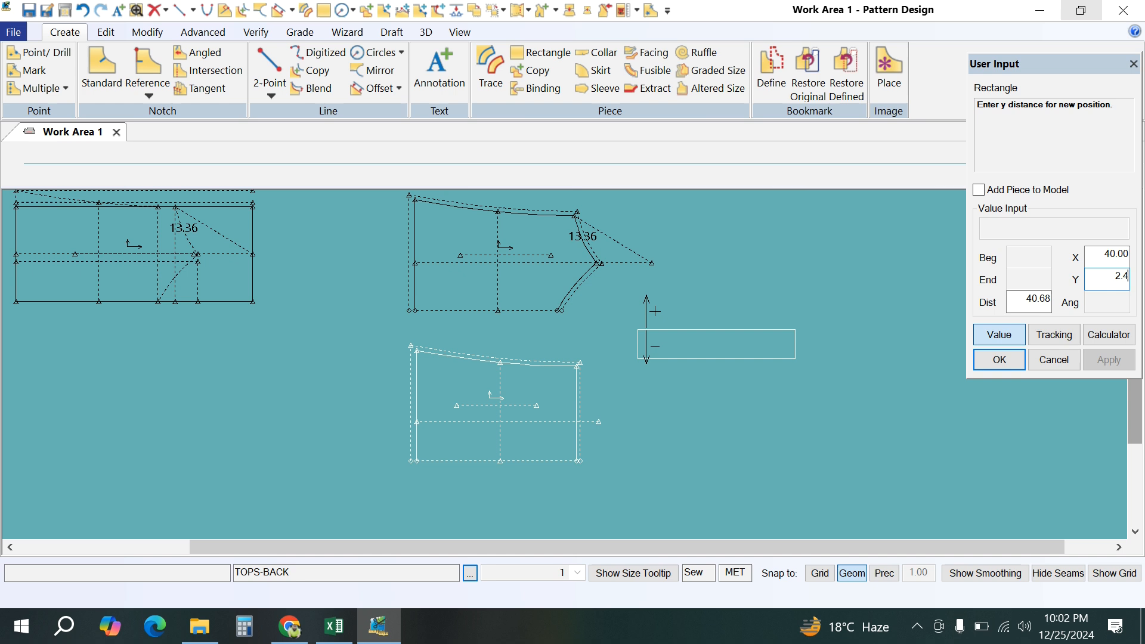
left_click(998, 359)
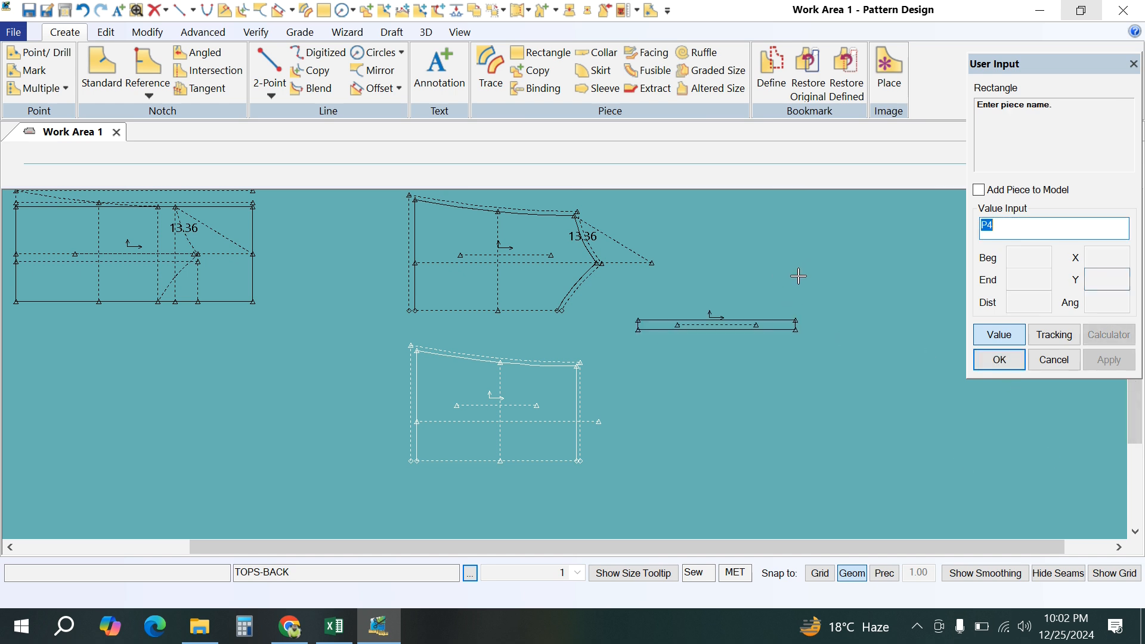
Step: Name the new rectangle piece TOPS-STRAP, end the Rectangle command, and place the piece slightly lower beside TOPS-BACK
type("TOPS")
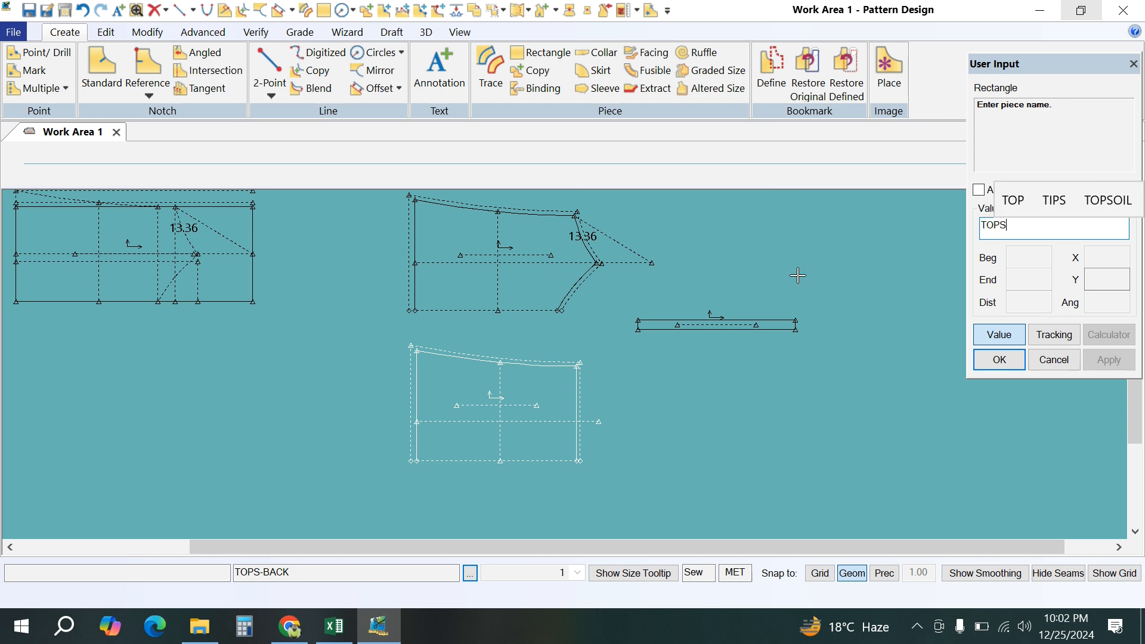
type("-")
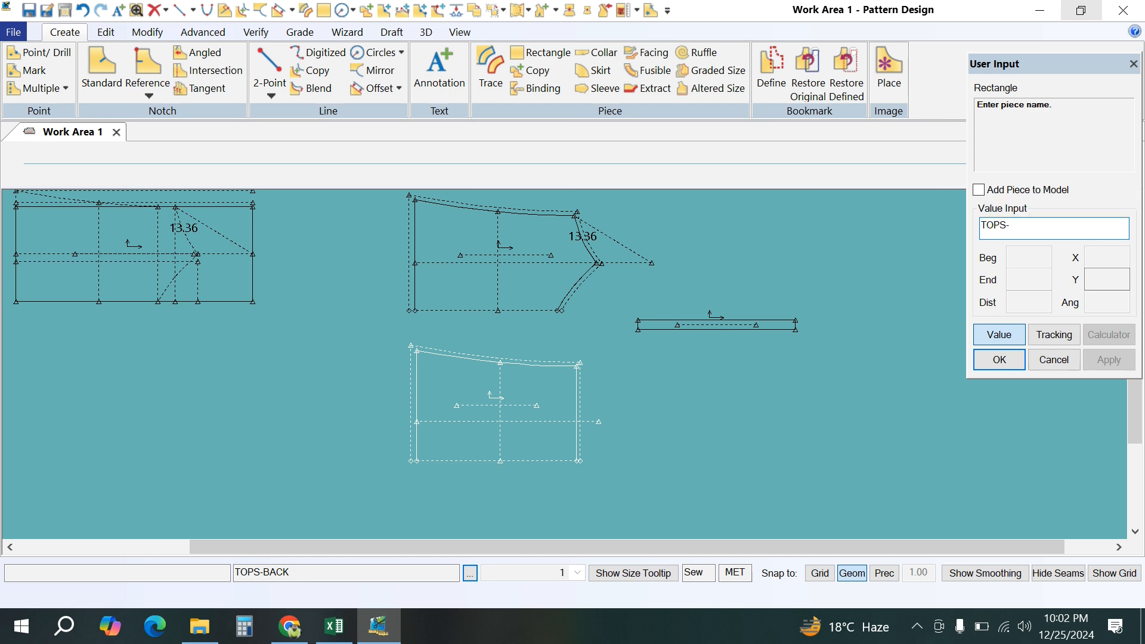
type("STRA")
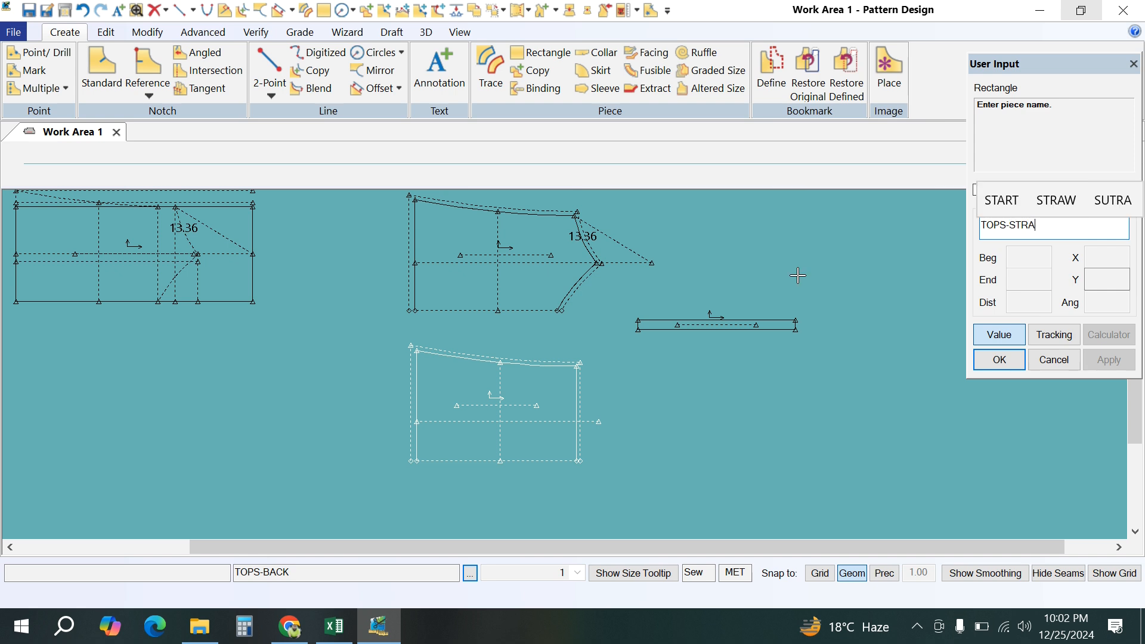
type("P")
key("Return")
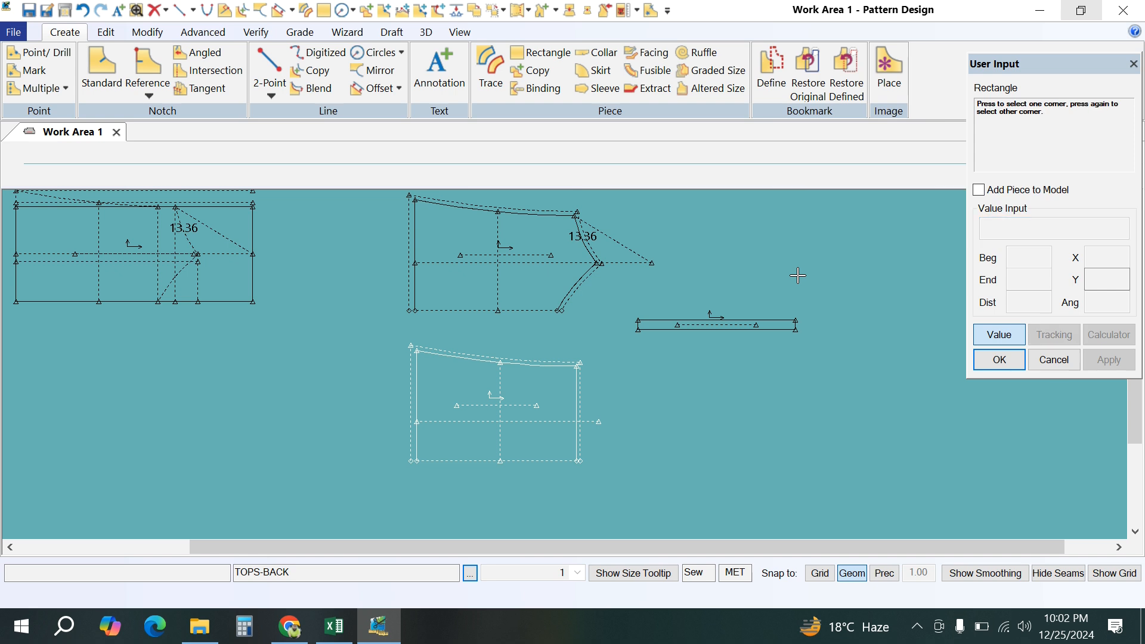
right_click(812, 266)
left_click(814, 269)
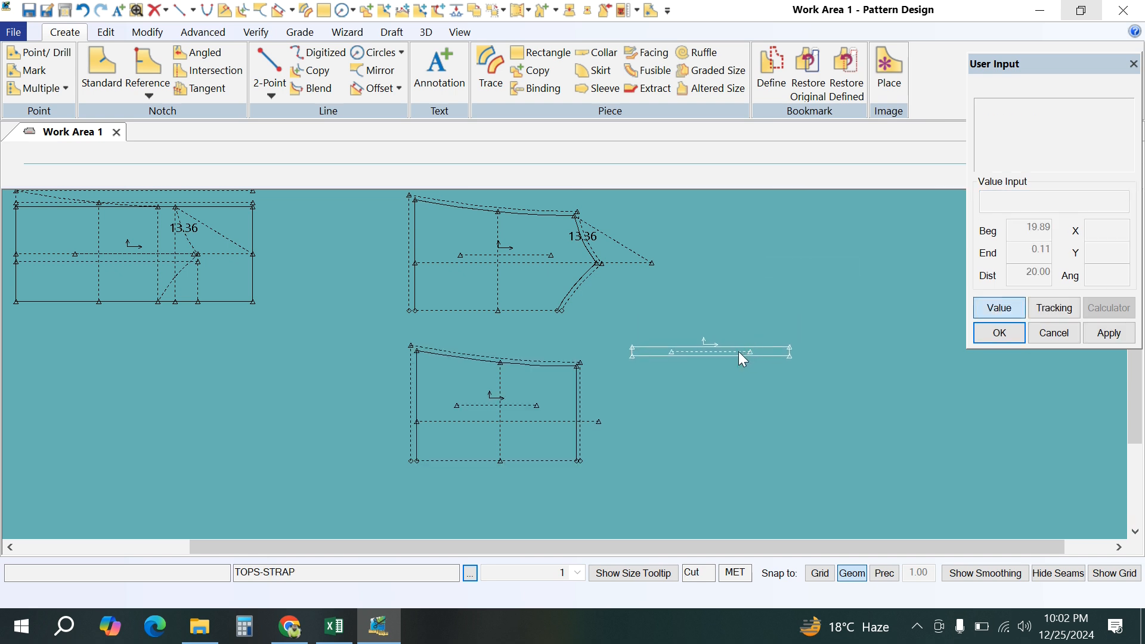
left_click(739, 352)
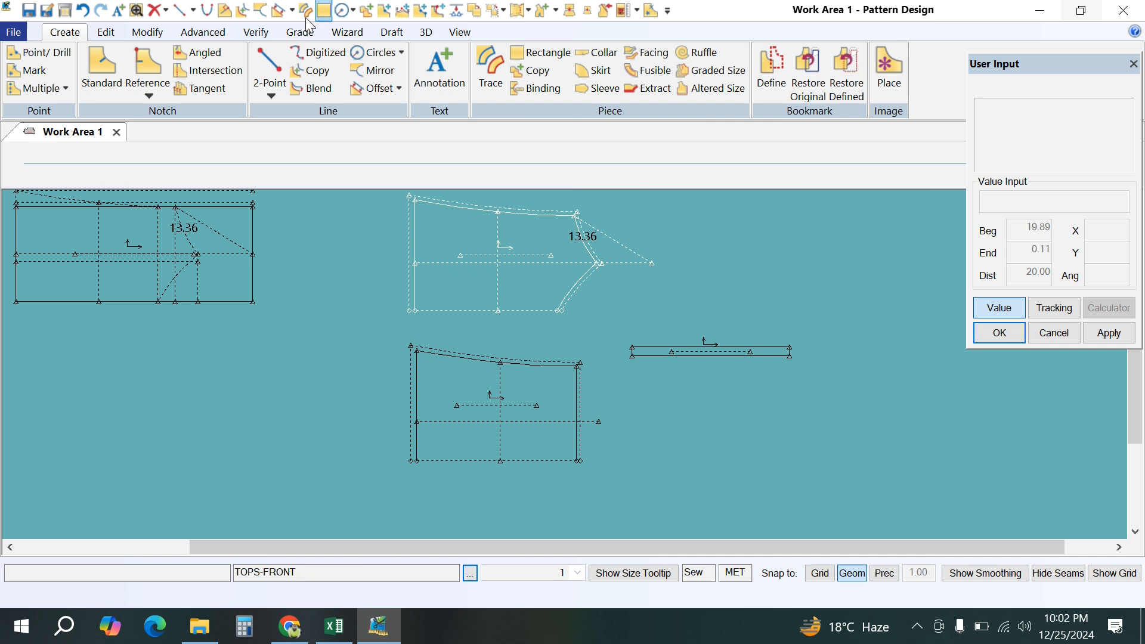
Step: Rotate the TOPS-STRAP piece 45 degrees clockwise so it lies diagonally
left_click(146, 31)
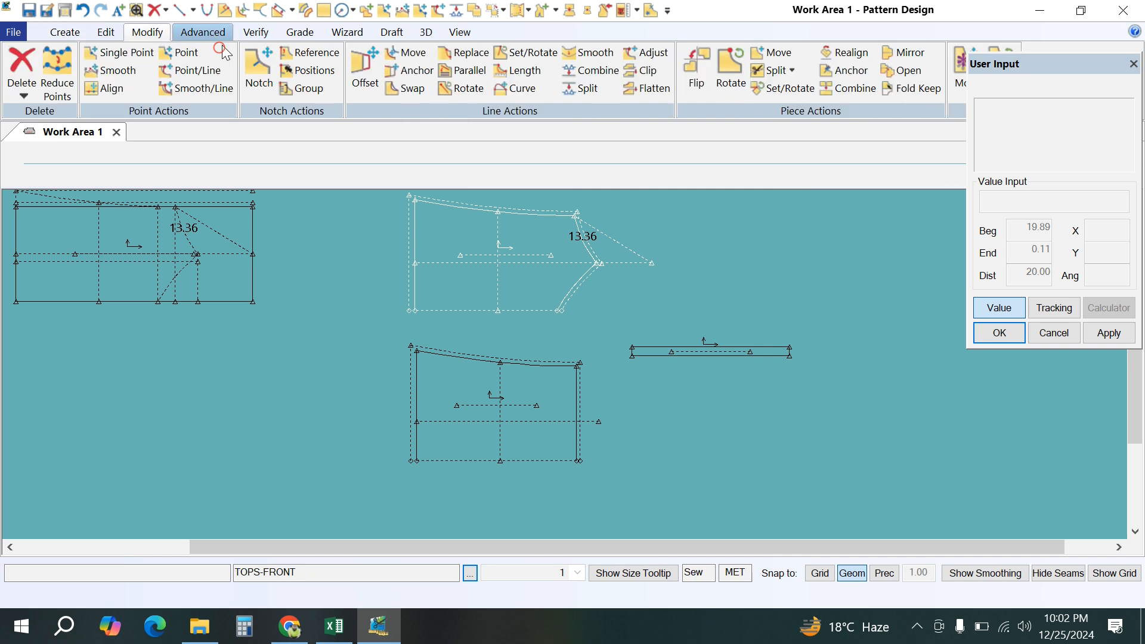
left_click(732, 66)
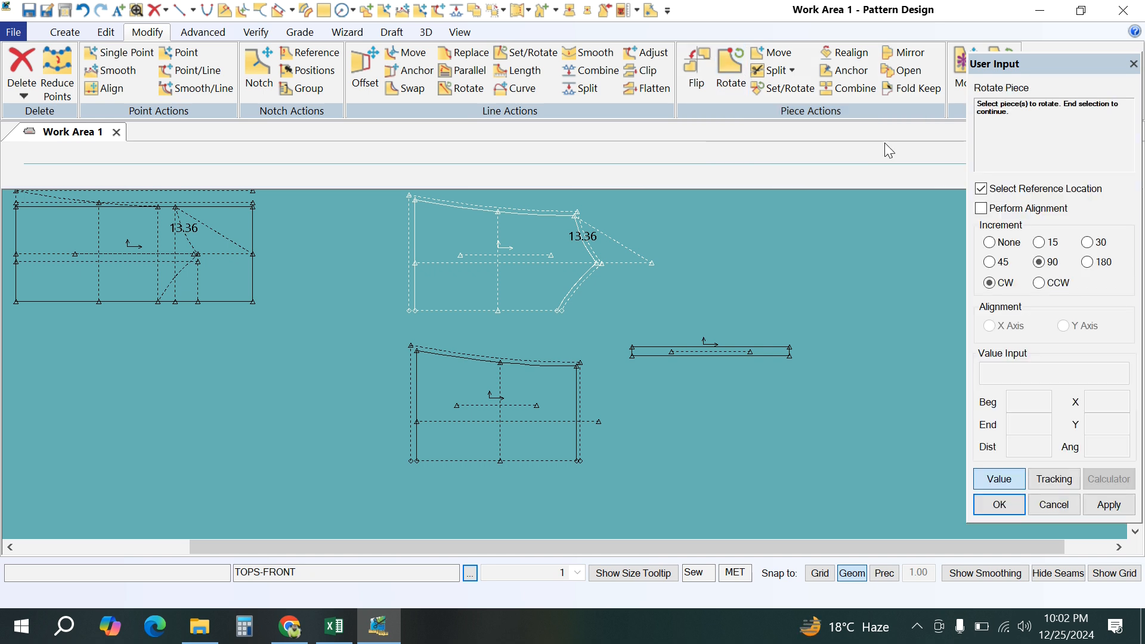
left_click(990, 262)
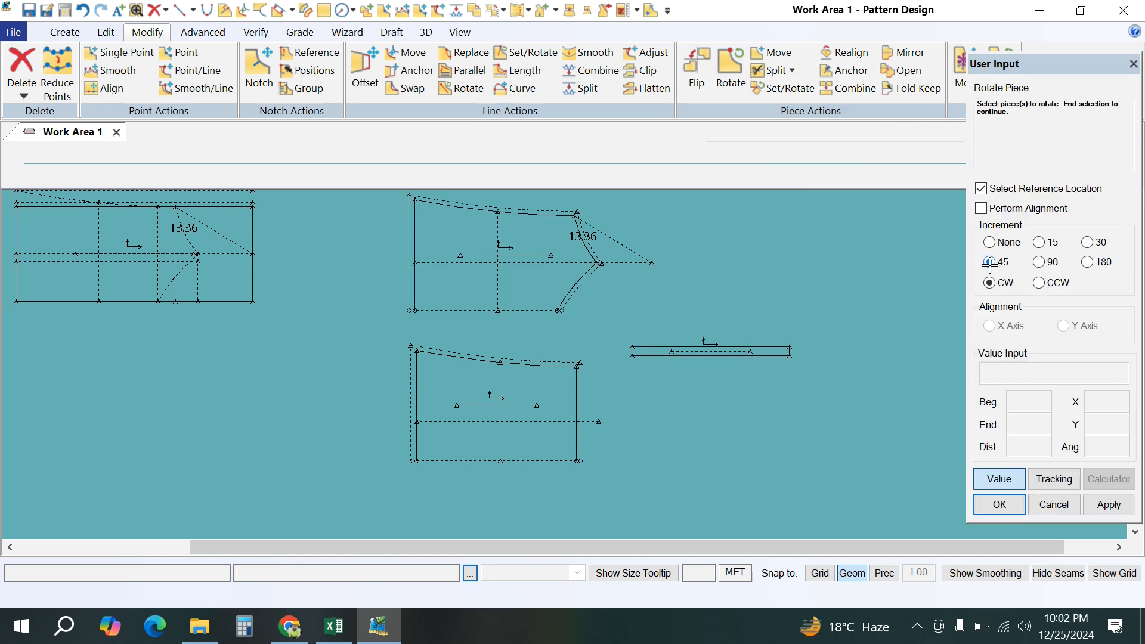
left_click(718, 352)
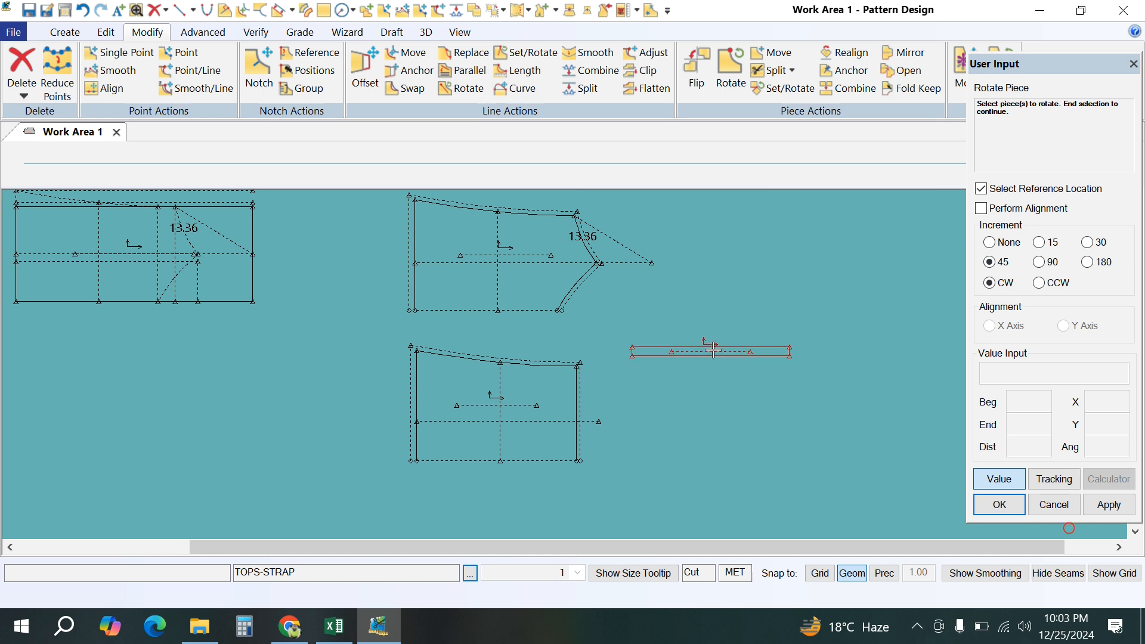
right_click(760, 295)
left_click(761, 295)
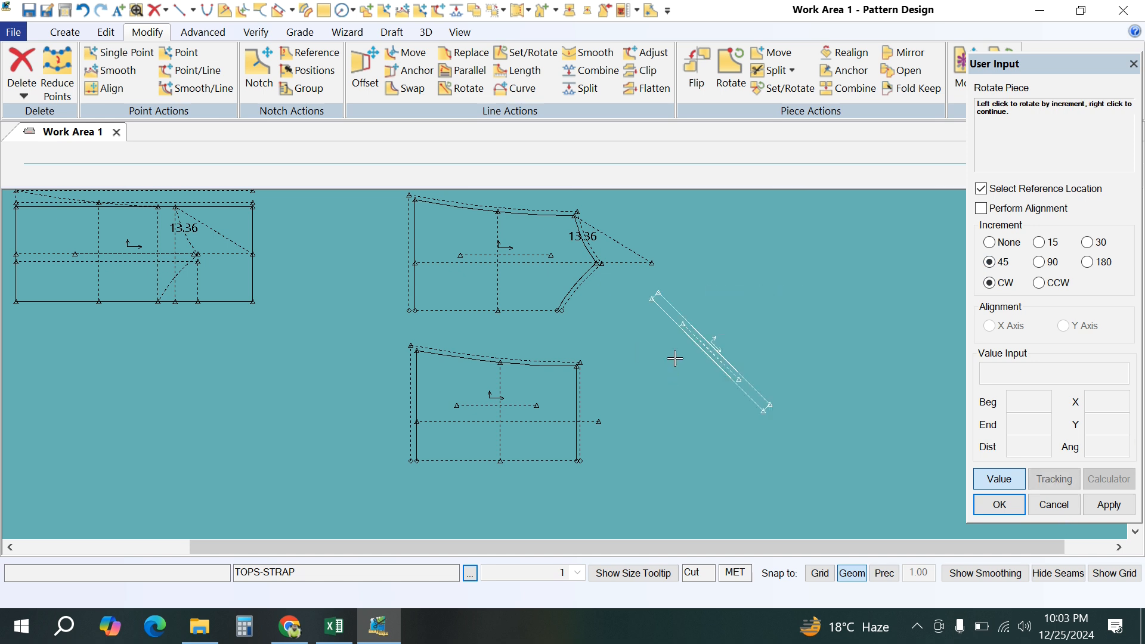
right_click(756, 274)
left_click(756, 275)
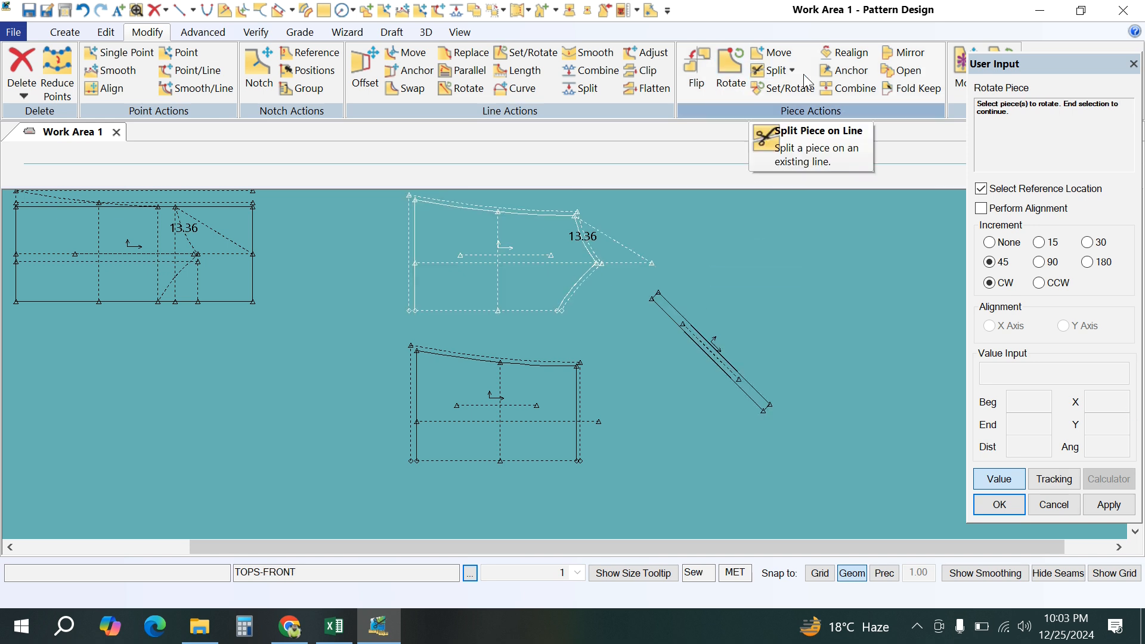
left_click(713, 353)
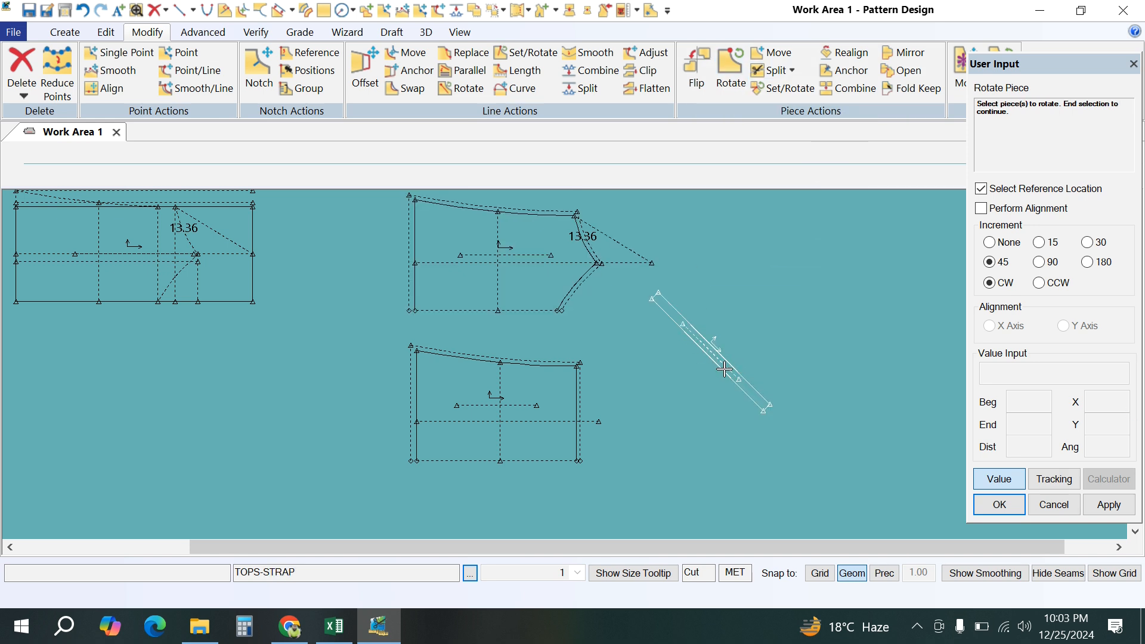
Step: Realign TOPS-STRAP's grain line to horizontal while keeping the piece diagonal, and end the Realign Grain command
left_click(844, 53)
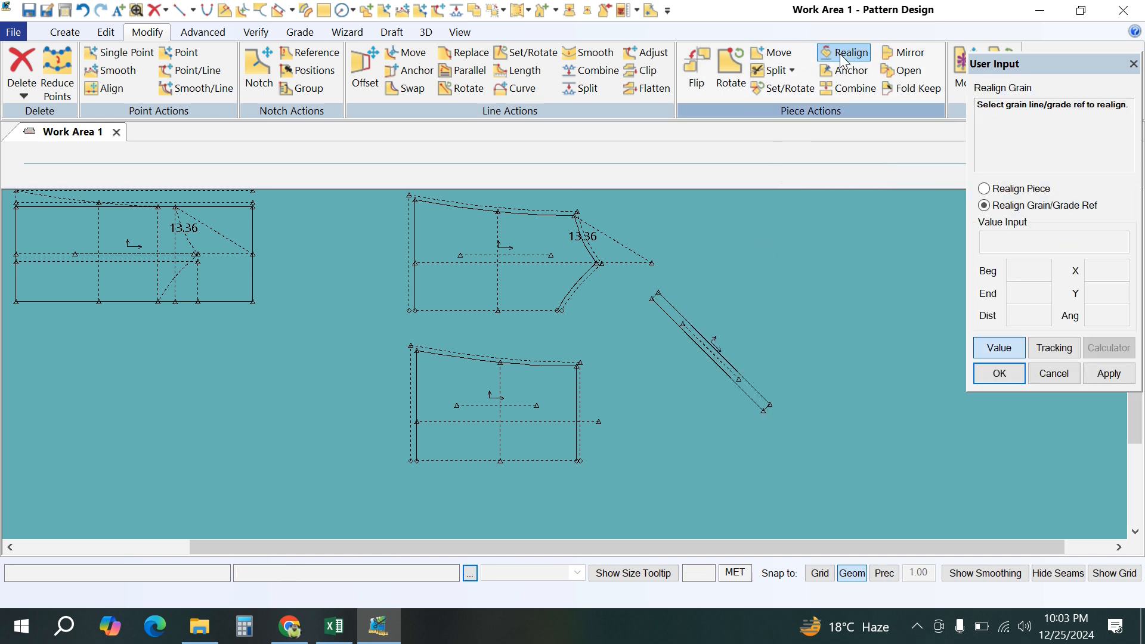
scroll(706, 348, "up", 3)
left_click(706, 347)
right_click(767, 303)
left_click(765, 302)
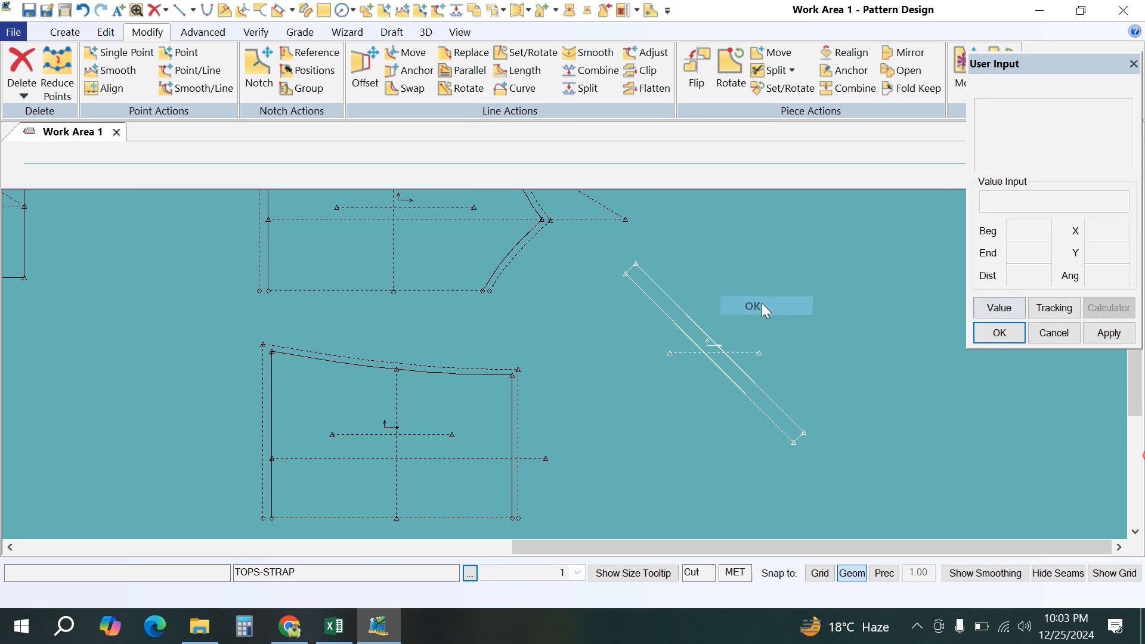
Step: Clip both ends of TOPS-STRAP's horizontal grain line to the strap's long edges and end the command
left_click(646, 70)
scroll(686, 361, "up", 2)
left_click(728, 350)
left_click(755, 363)
left_click(731, 352)
left_click(723, 361)
right_click(791, 312)
left_click(790, 313)
Step: Reposition TOPS-STRAP clear of the other pieces and shift TOPS-BACK slightly closer beneath TOPS-FRONT
left_click_drag(718, 357, 603, 411)
scroll(770, 324, "down", 2)
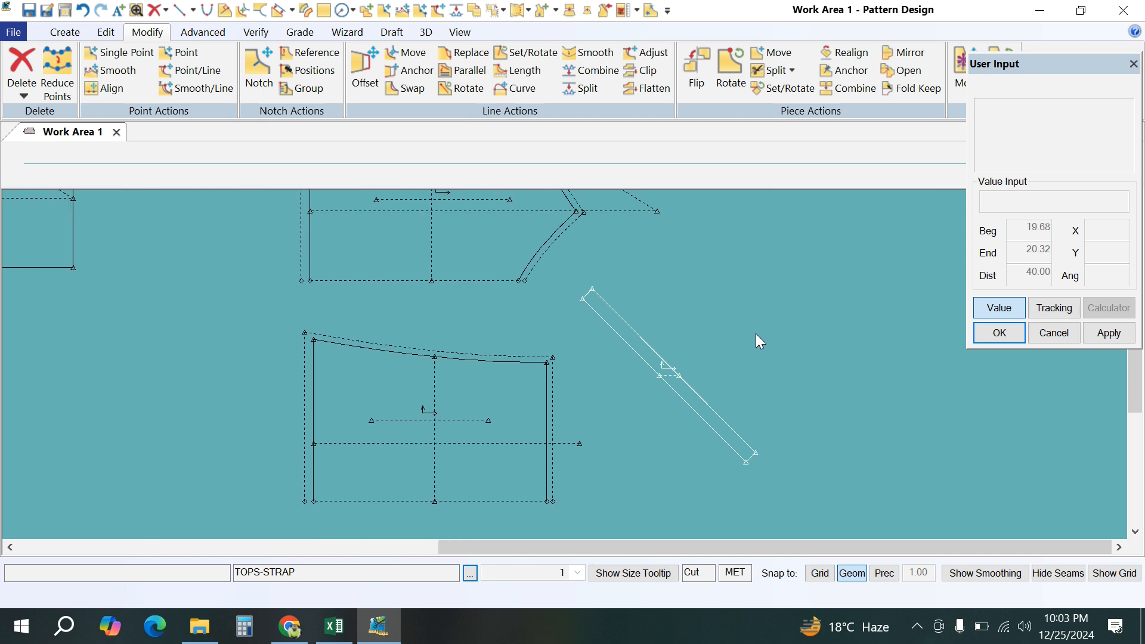
scroll(756, 334, "down", 5)
scroll(595, 321, "up", 3)
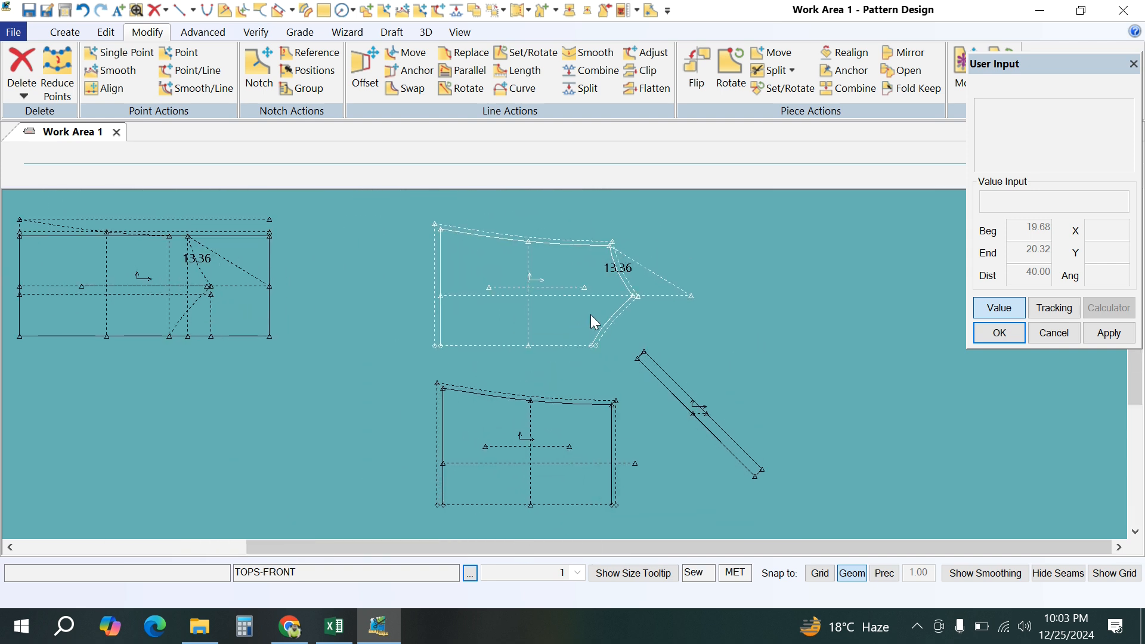
left_click_drag(560, 447, 553, 438)
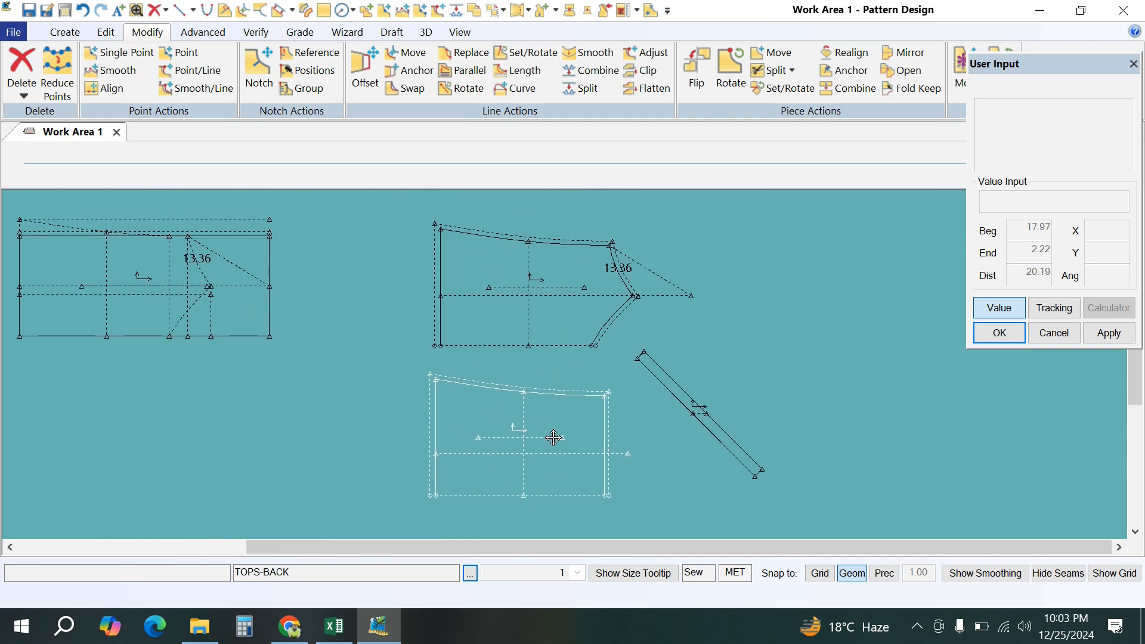
left_click_drag(705, 406, 726, 395)
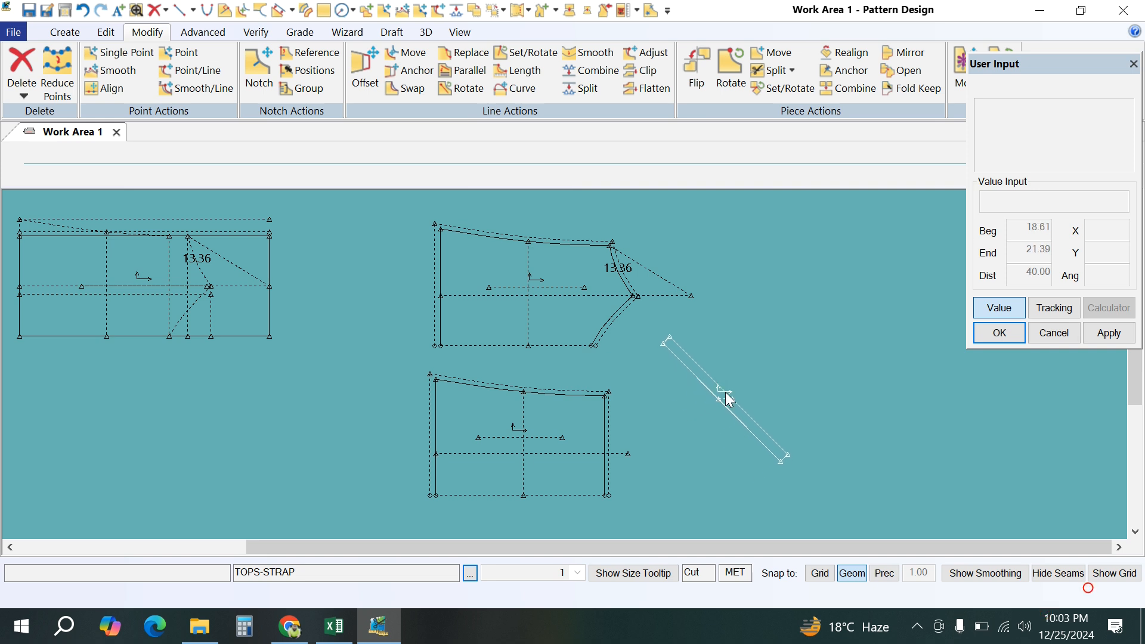